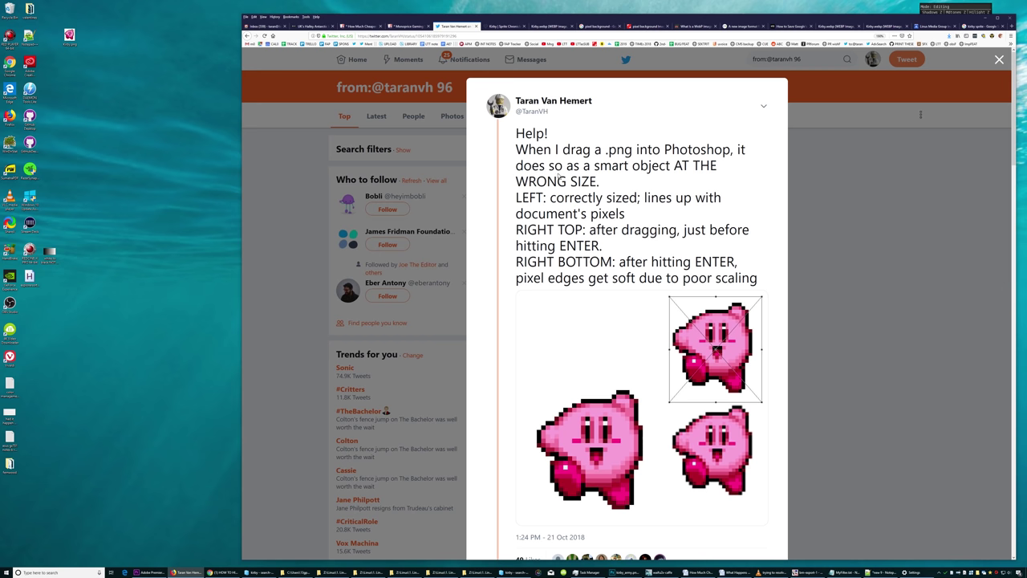
Scroll the blurry-Kirby tweet in Firefox, then minimise Firefox to show the desktop
scroll(560, 180, "down", 2)
scroll(673, 410, "up", 2)
left_click(997, 16)
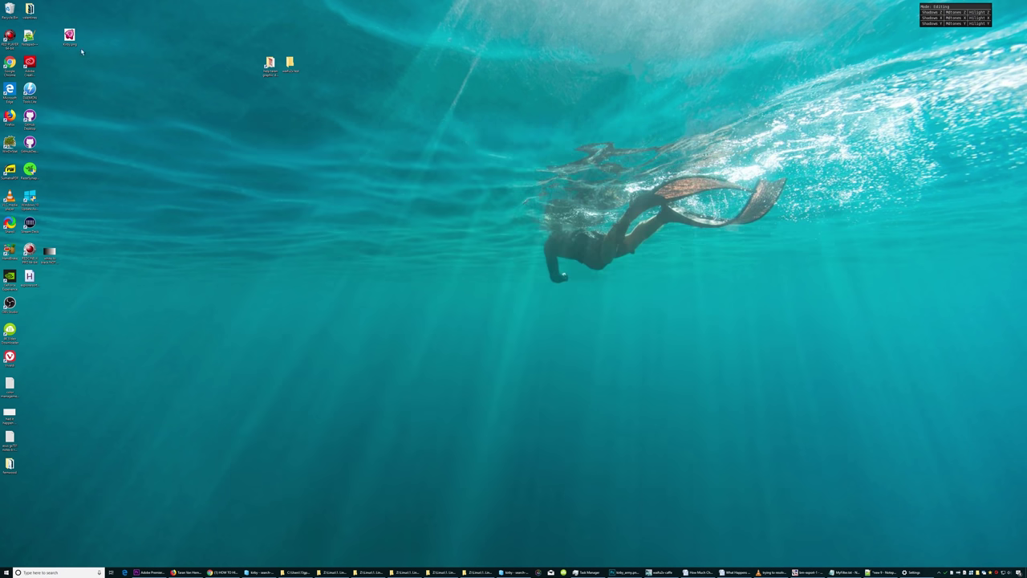
Open kirby.png in Photoshop, zoom in twice on its pixels, then zoom back out
double_click(69, 36)
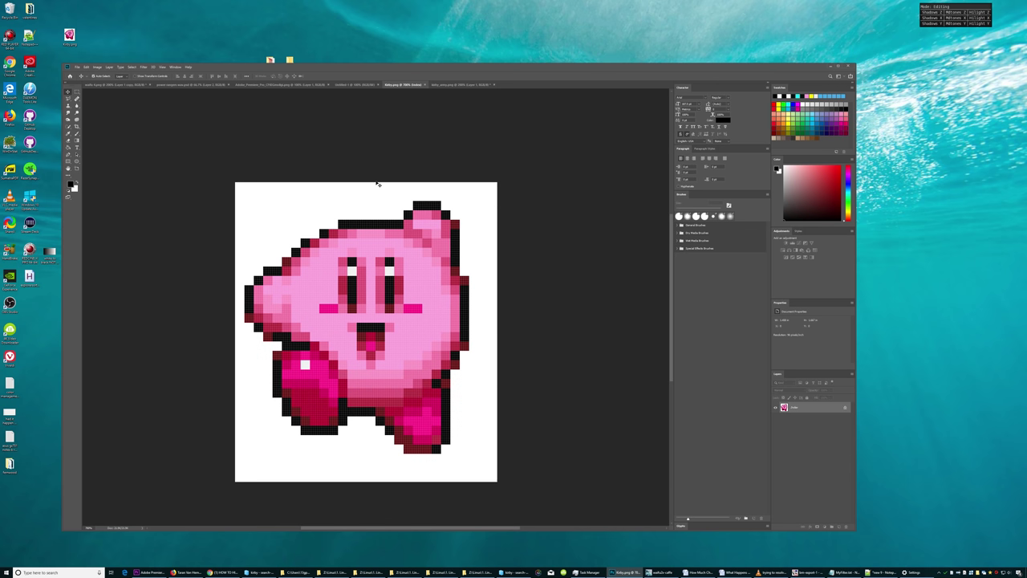
key("ctrl+plus")
key("ctrl+plus")
key("ctrl+plus")
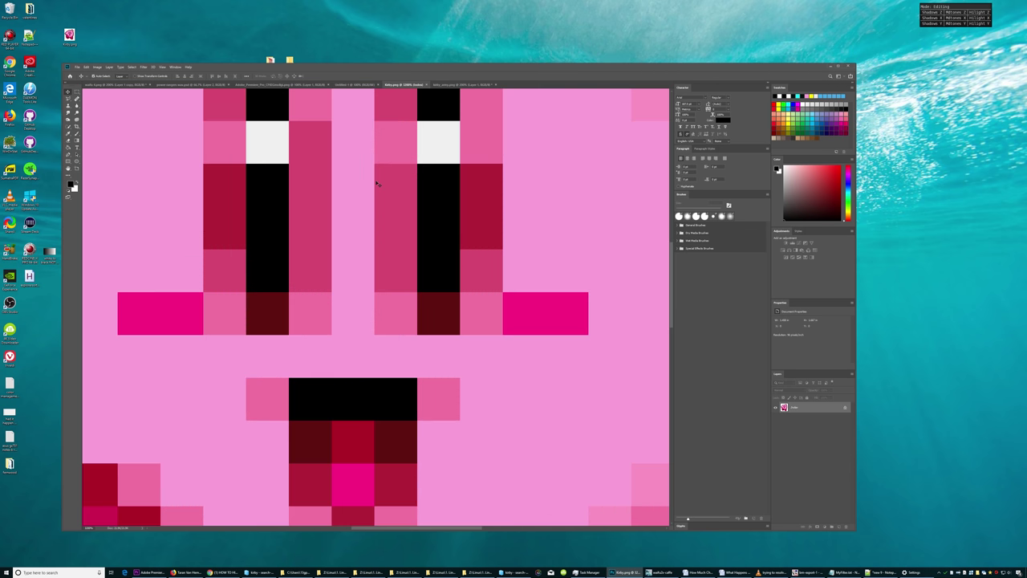
key("ctrl+plus")
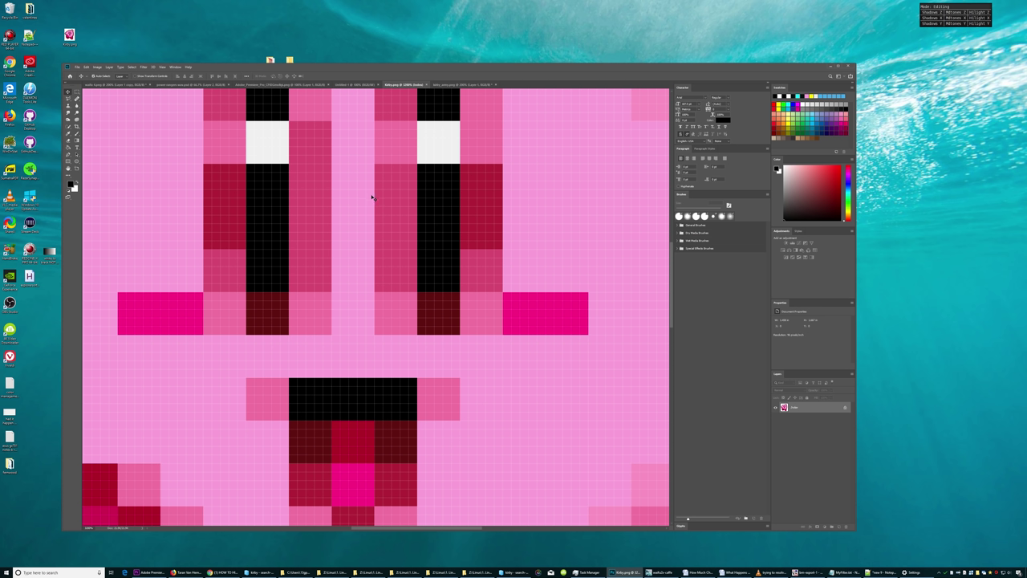
key("ctrl+minus")
key("ctrl+minus")
key("ctrl+minus")
key("ctrl+minus")
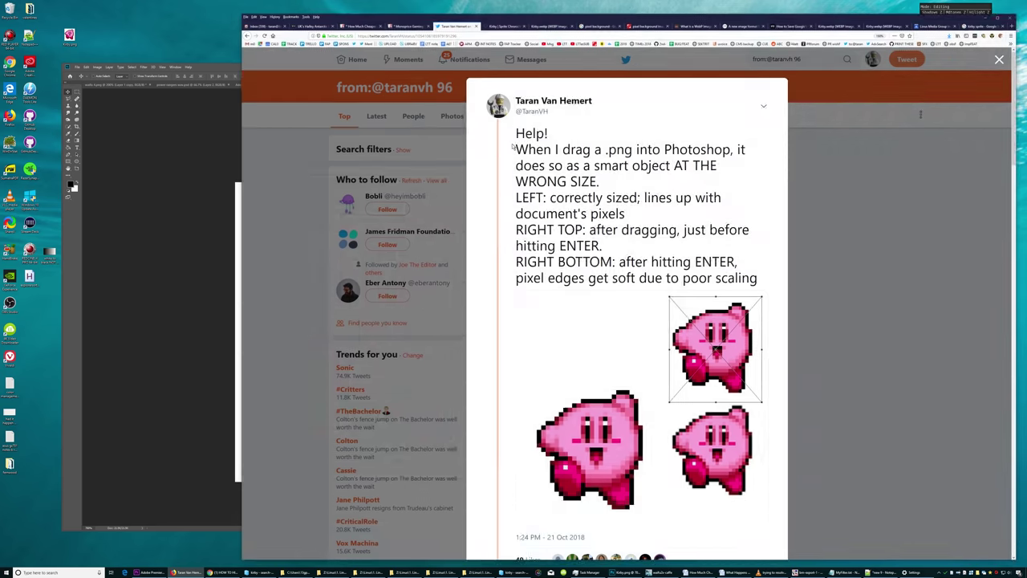
Switch to the Kirby wiki tab and scroll through the Kirby article
key("ctrl+Tab")
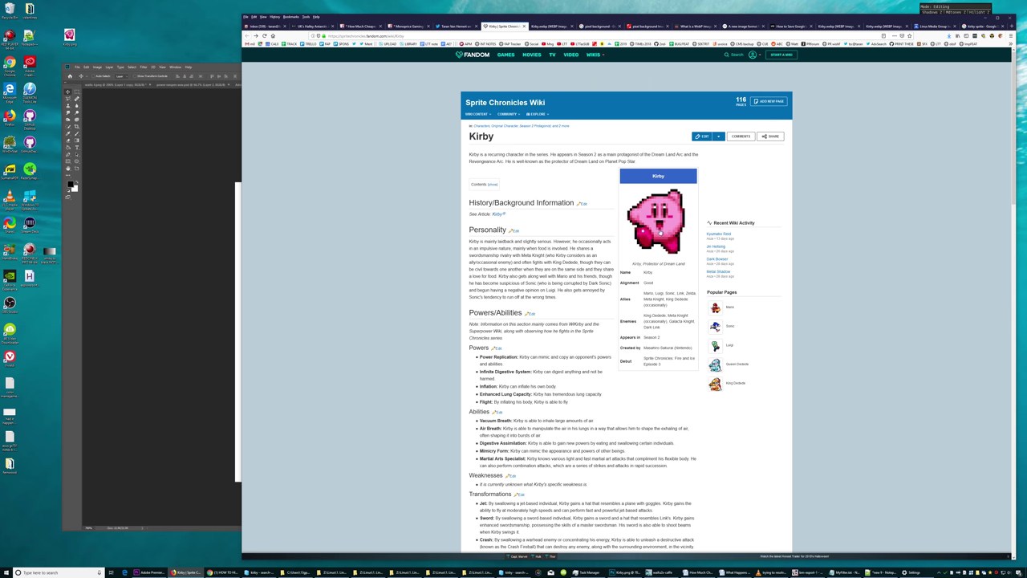
scroll(648, 259, "up", 3)
scroll(631, 262, "up", 2)
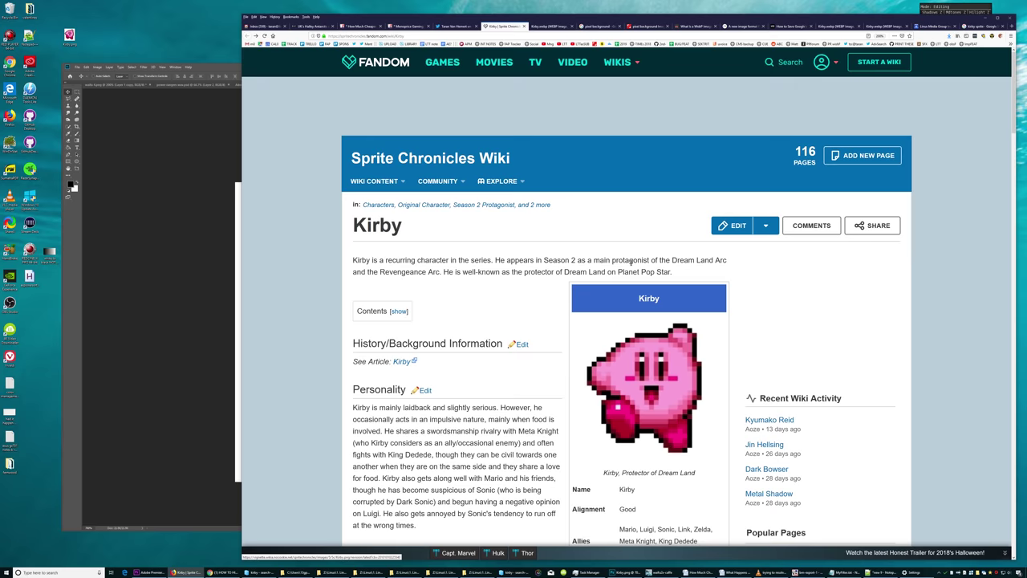
scroll(631, 263, "up", 2)
scroll(903, 68, "down", 2)
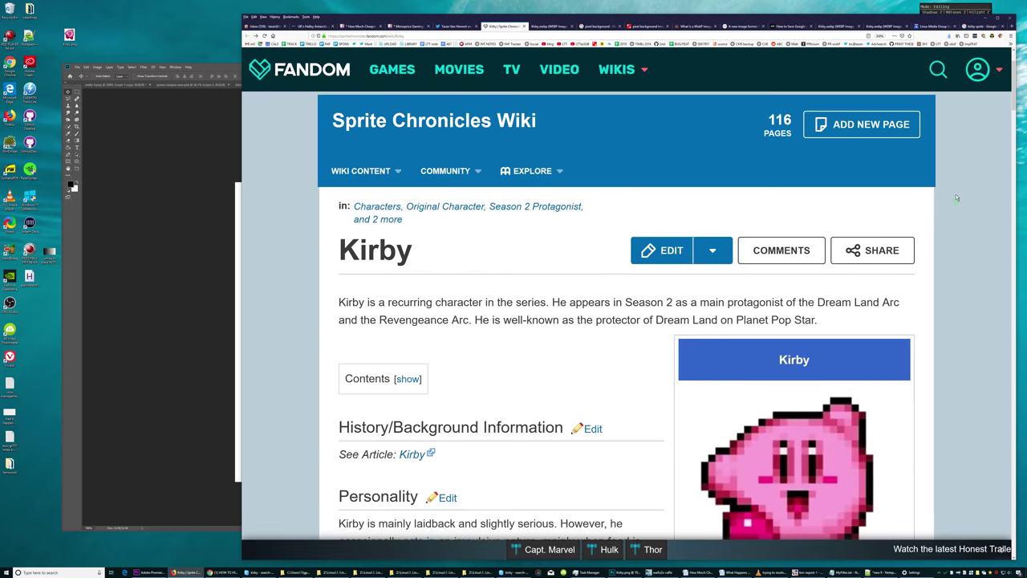
scroll(958, 215, "down", 10)
scroll(956, 223, "down", 10)
scroll(956, 223, "down", 15)
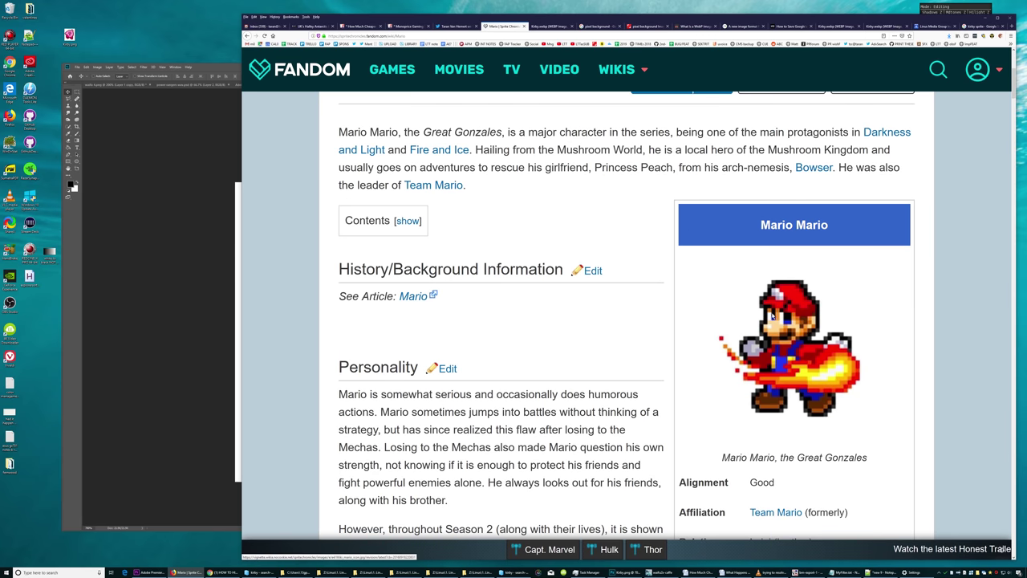
Reset and re-enlarge the page zoom, then open the Mario infobox sprite enlarged
key("ctrl+0")
scroll(593, 287, "up", 3)
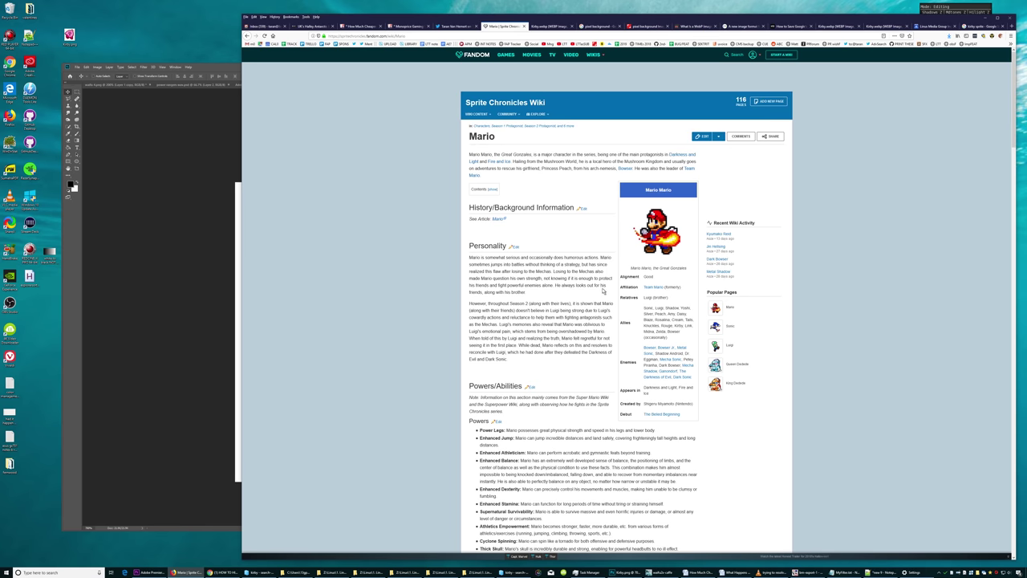
key("ctrl+plus")
key("ctrl+plus")
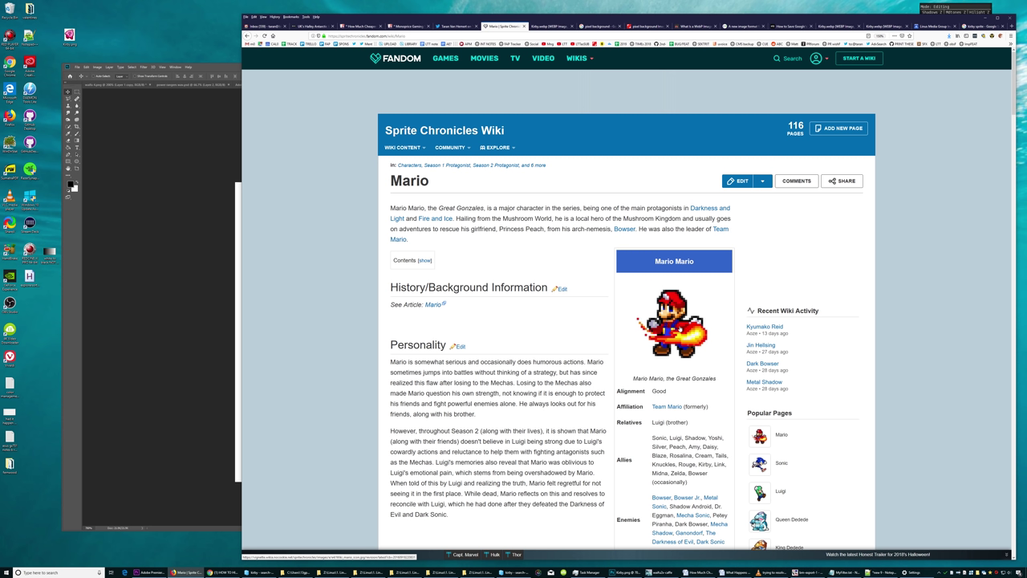
left_click(679, 331)
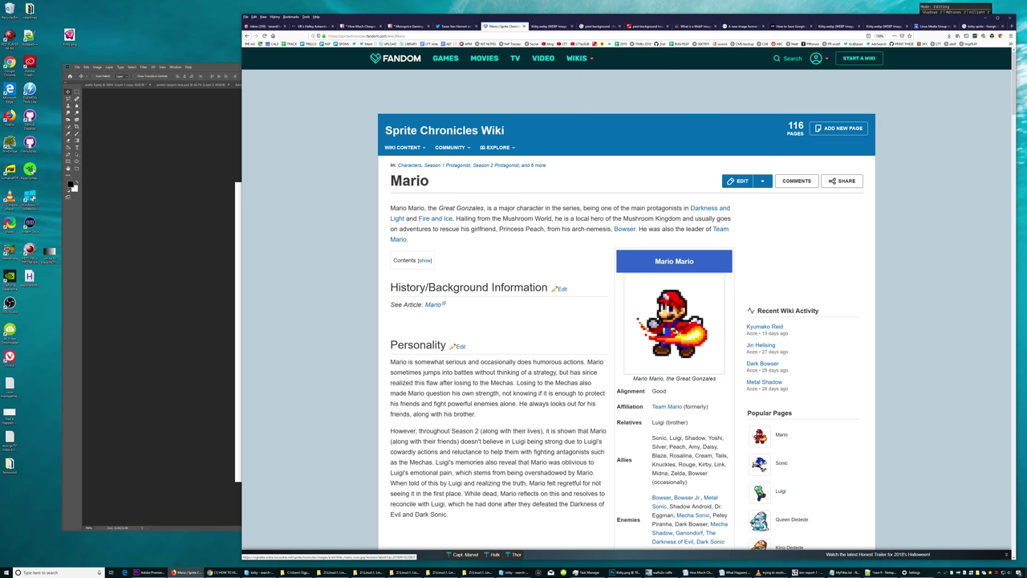
Try dragging the Mario sprite to the desktop, cancel the overwrite, and reload the page in a new window
left_click_drag(627, 295, 204, 47)
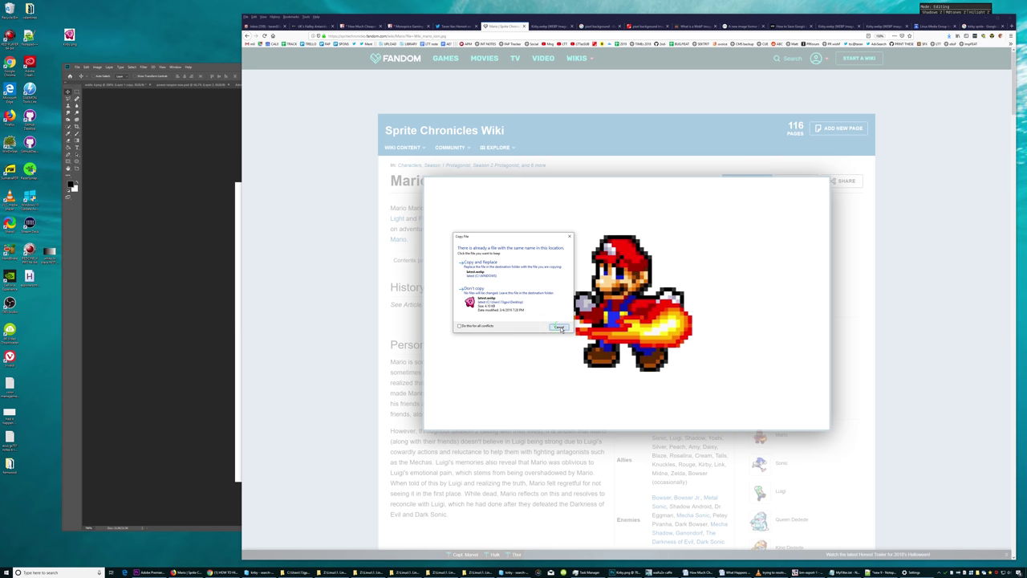
left_click(559, 328)
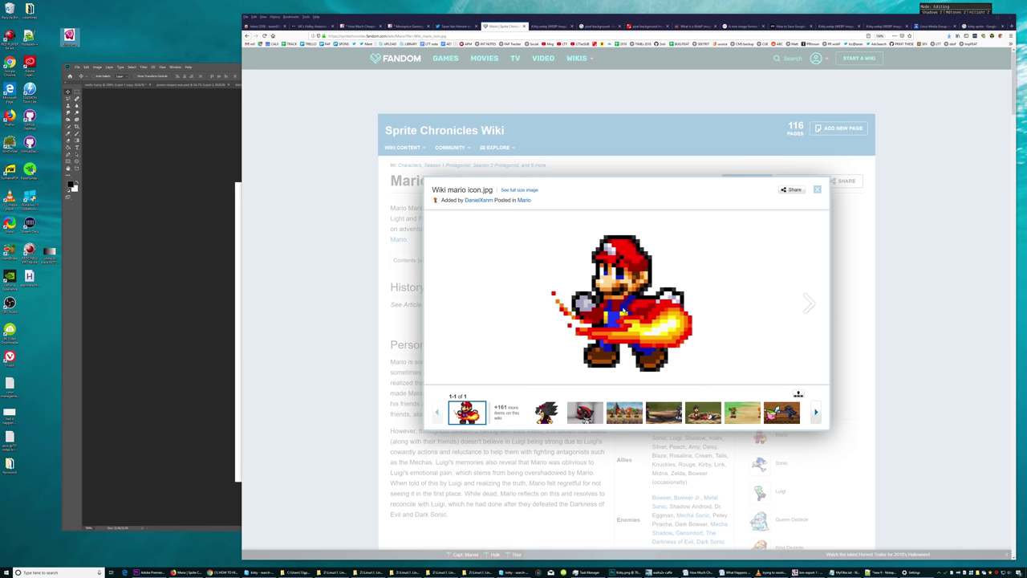
left_click(452, 36)
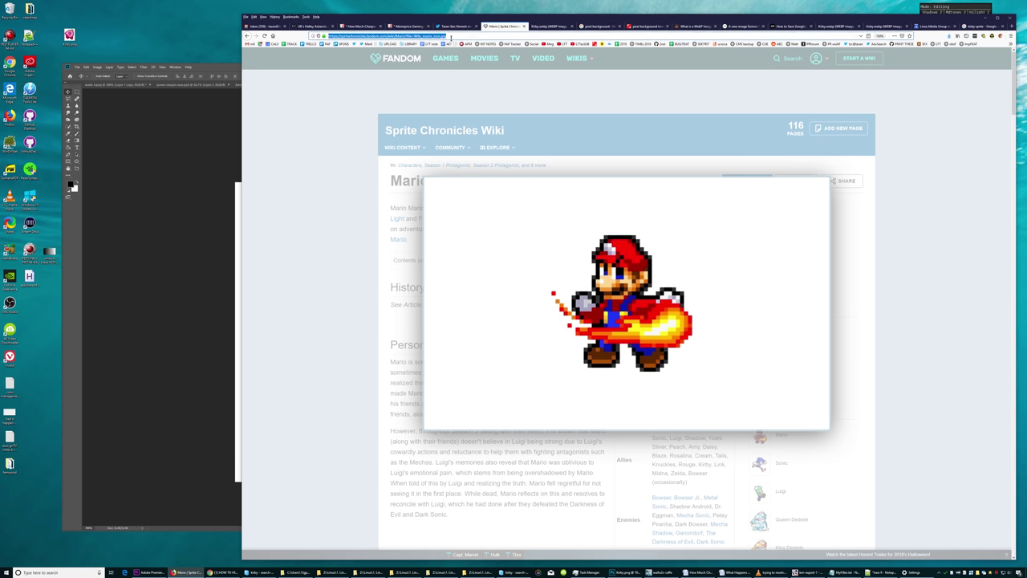
key("ctrl+n")
type("https://spritechronicles.fandom.com/wiki/Mario?file=Wiki_mario_icon.jpg")
key("Return")
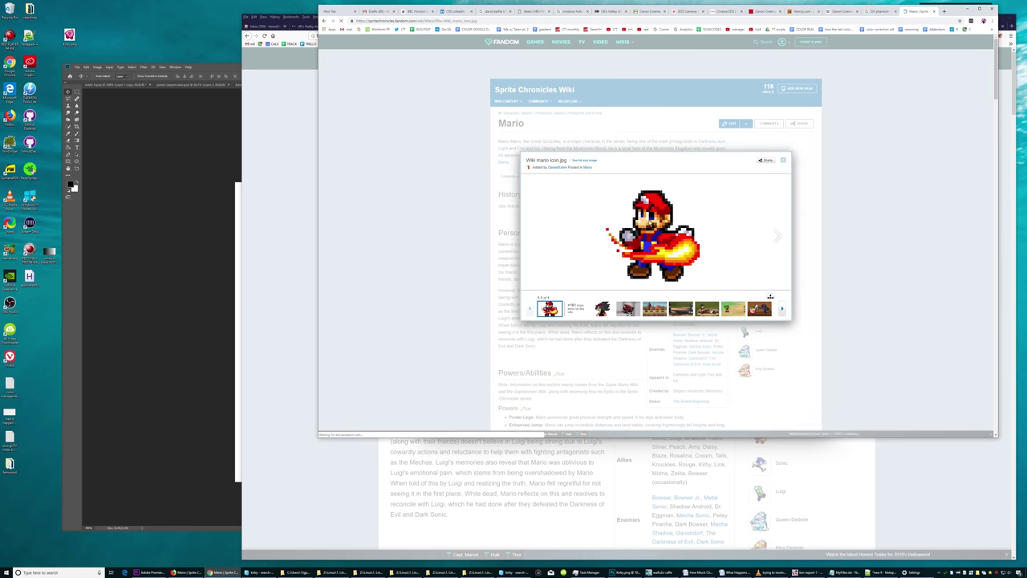
Open the Mario sprite image by itself in a new tab
right_click(657, 222)
left_click(665, 226)
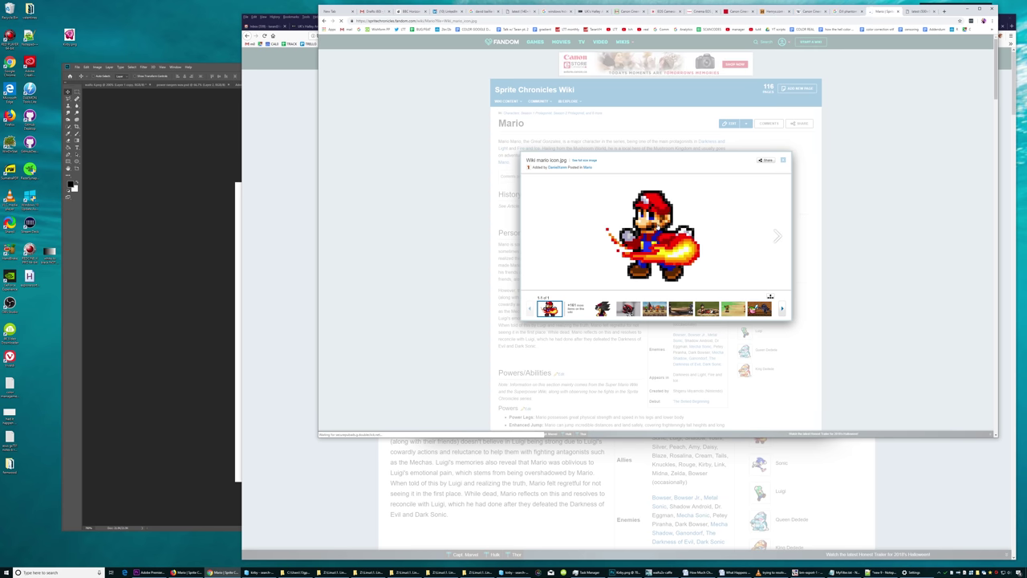
key("ctrl+Tab")
Save the Mario image to the desktop as a JPEG named 'mario'
key("ctrl+s")
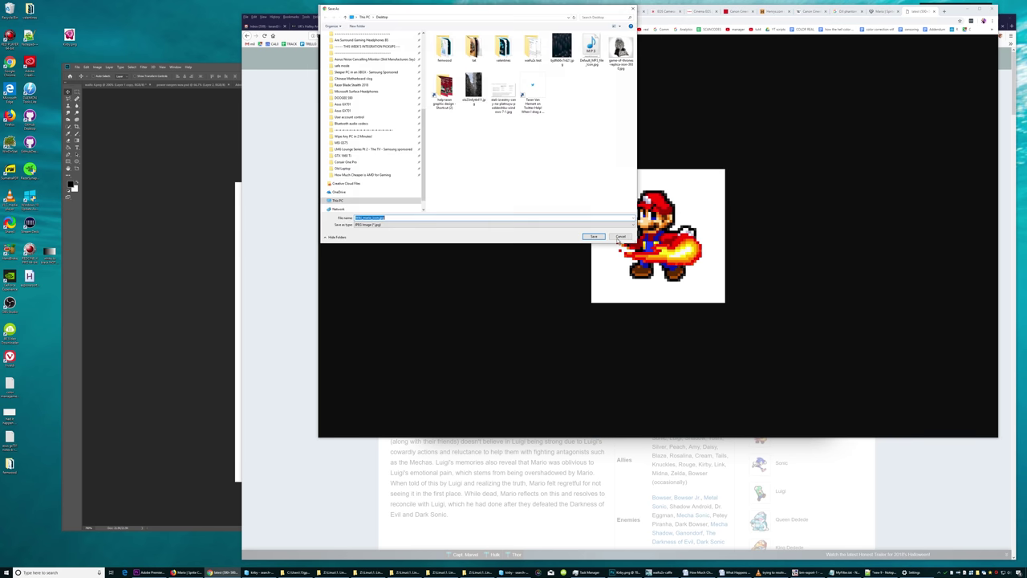
left_click(440, 227)
left_click(417, 231)
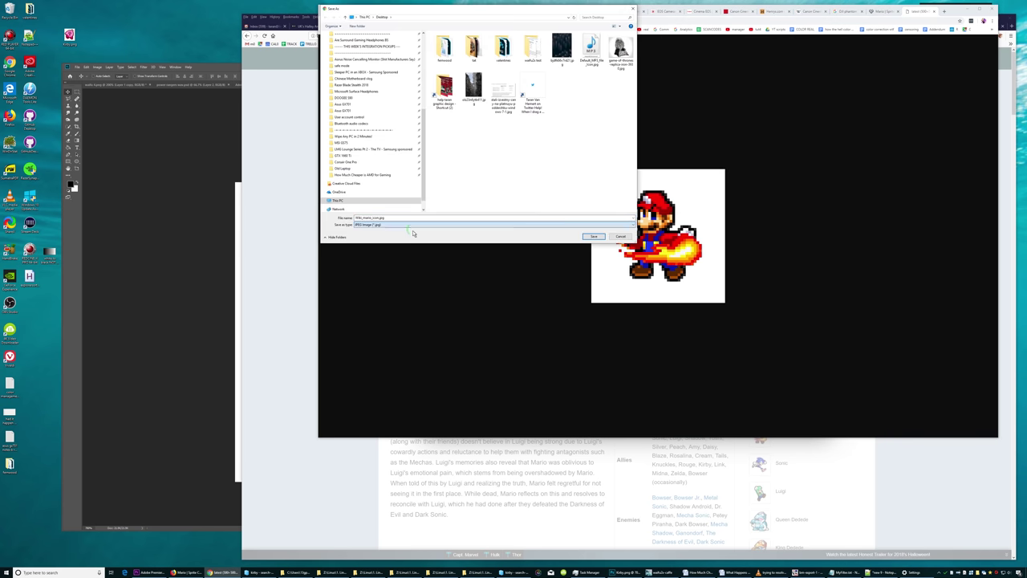
key("Return")
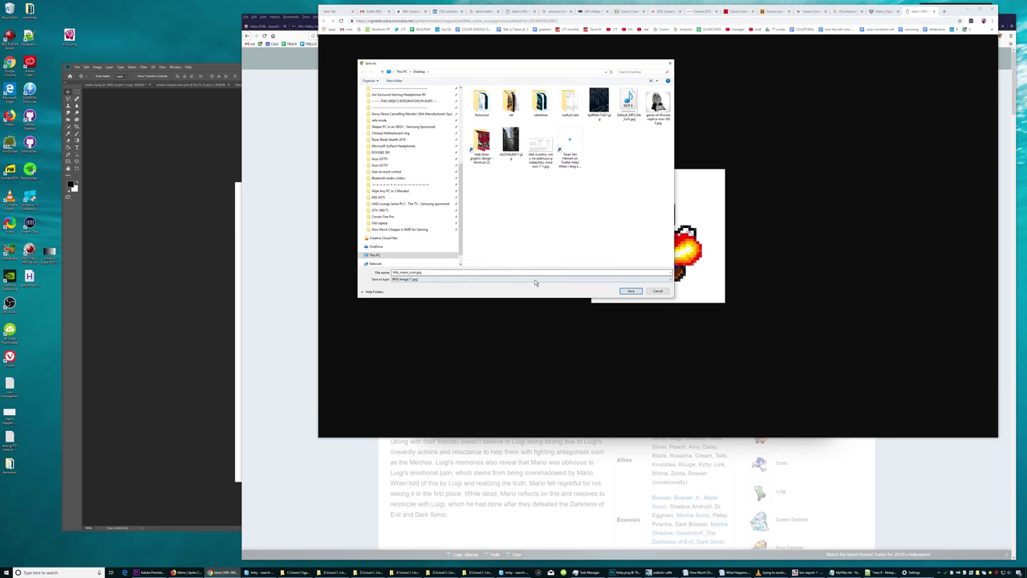
double_click(471, 272)
key("BackSpace")
type("mario")
key("Return")
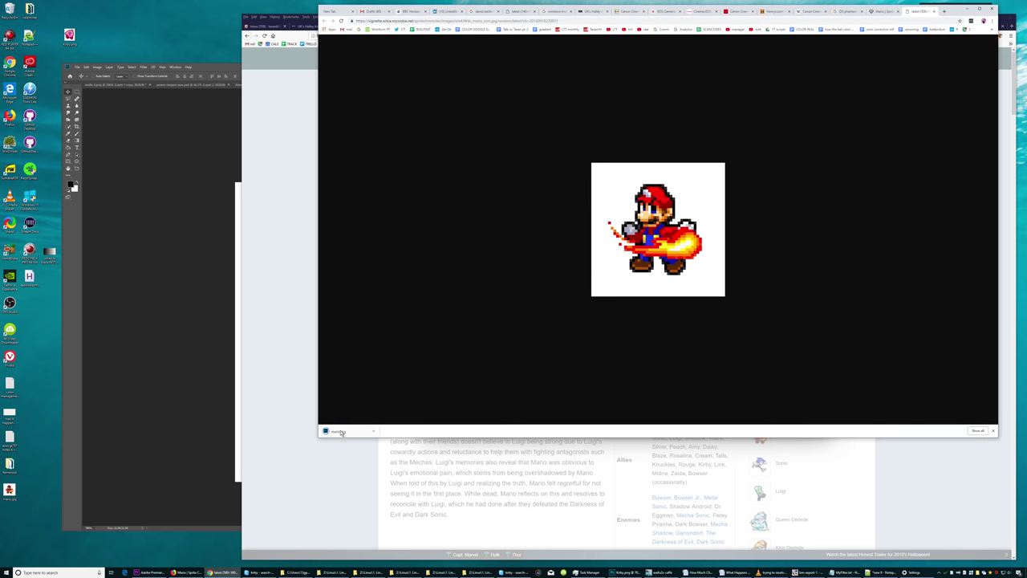
Open mario.jpg in Photoshop and zoom in several levels on the sprite
left_click(339, 434)
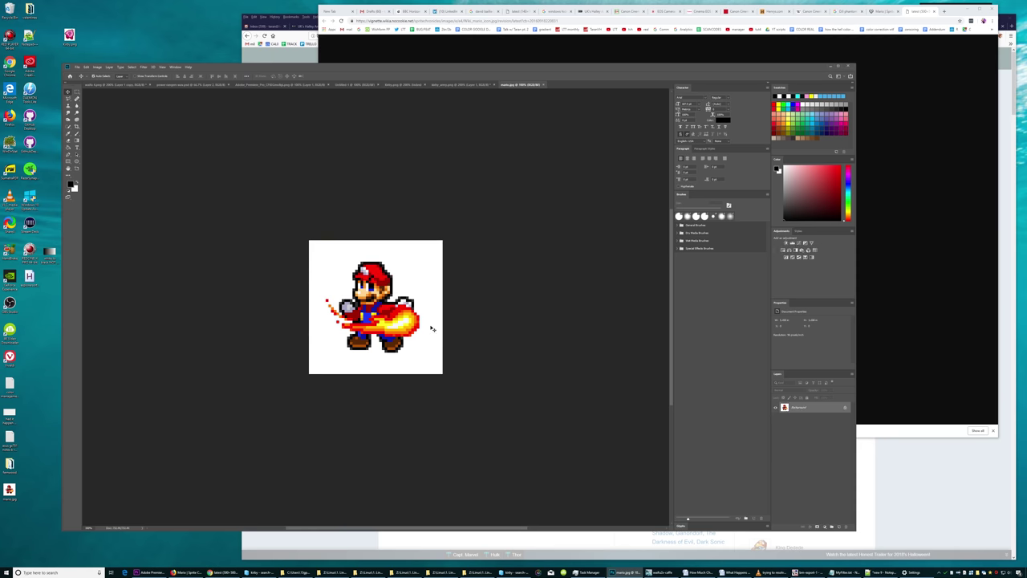
key("ctrl+plus")
key("ctrl+plus")
key("ctrl+plus")
key("ctrl+plus")
key("ctrl+plus")
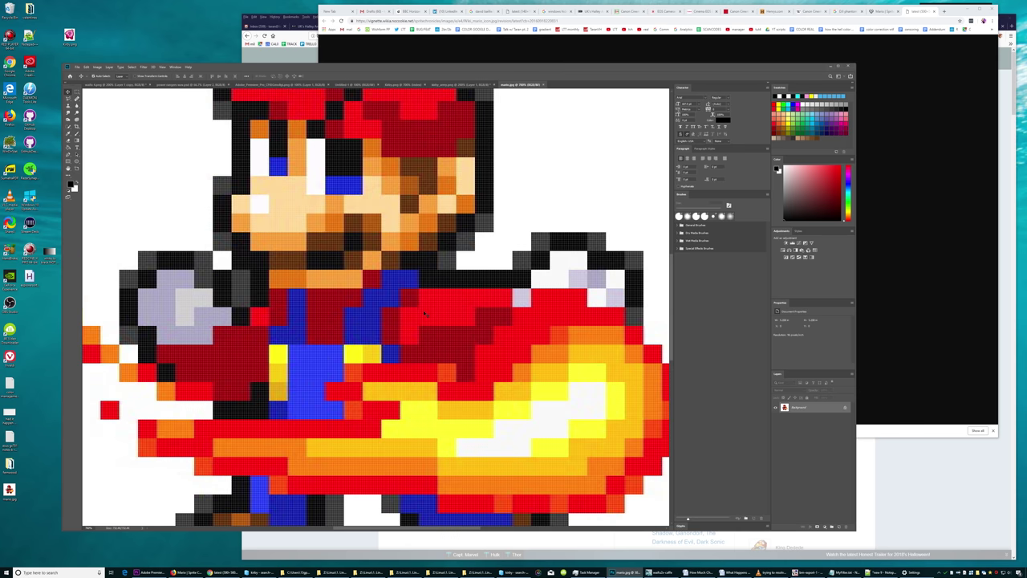
key("ctrl+plus")
key("ctrl+minus")
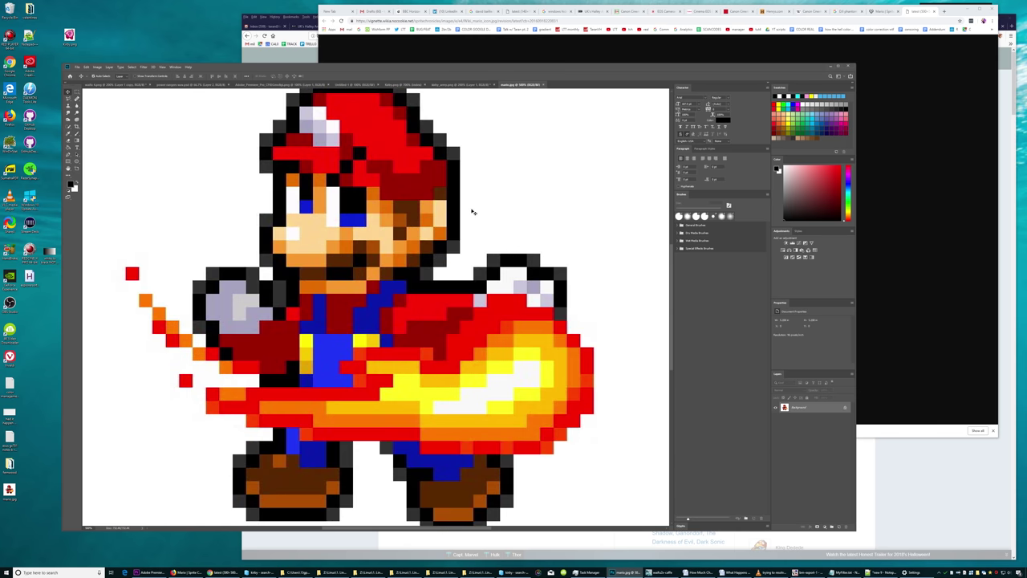
key("ctrl+plus")
scroll(507, 223, "up", 1)
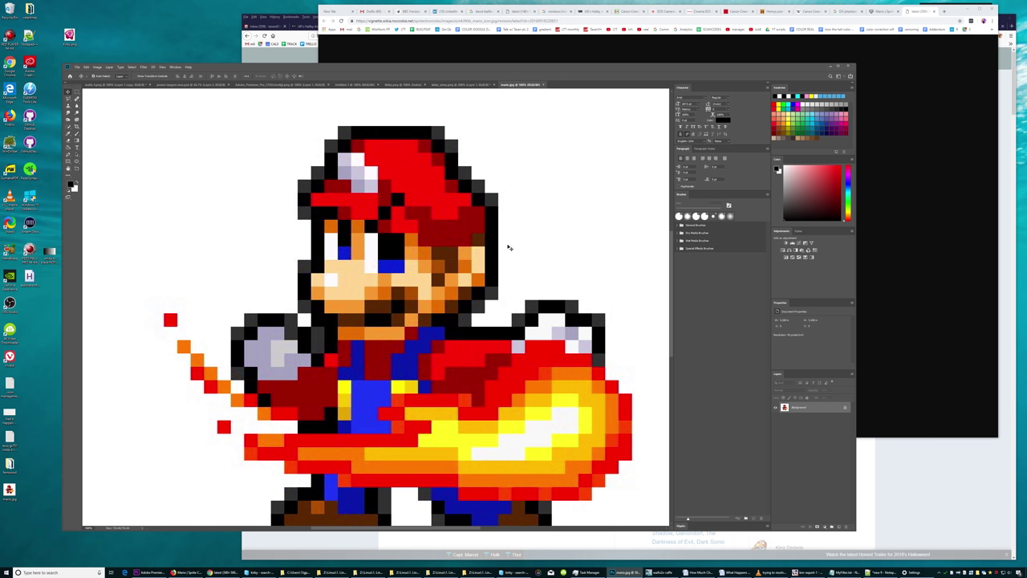
key("ctrl+plus")
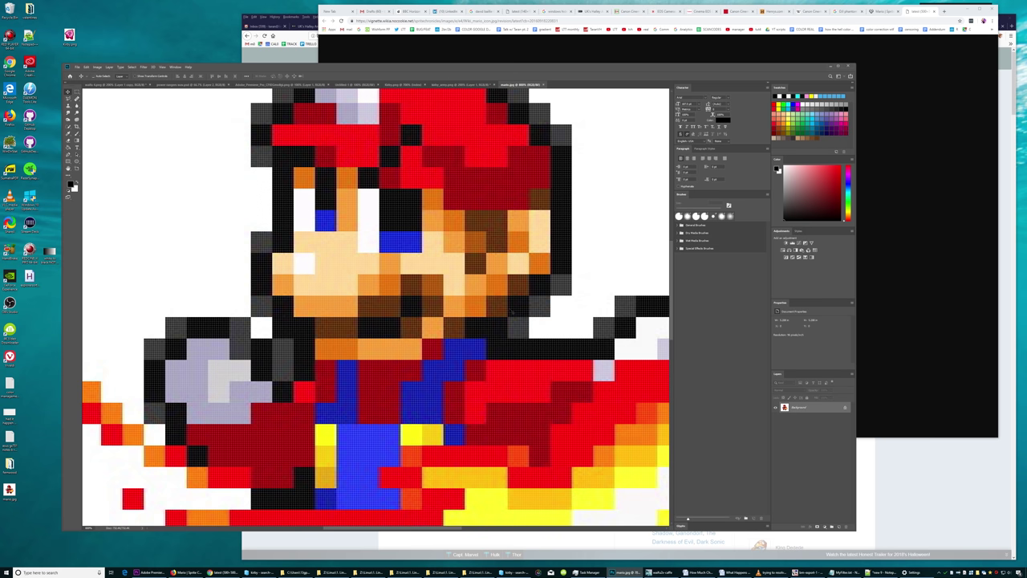
key("ctrl+plus")
Scroll and pan around the magnified Mario to inspect his face and body pixels
scroll(488, 277, "down", 2)
scroll(484, 252, "down", 1)
scroll(422, 291, "right", 3)
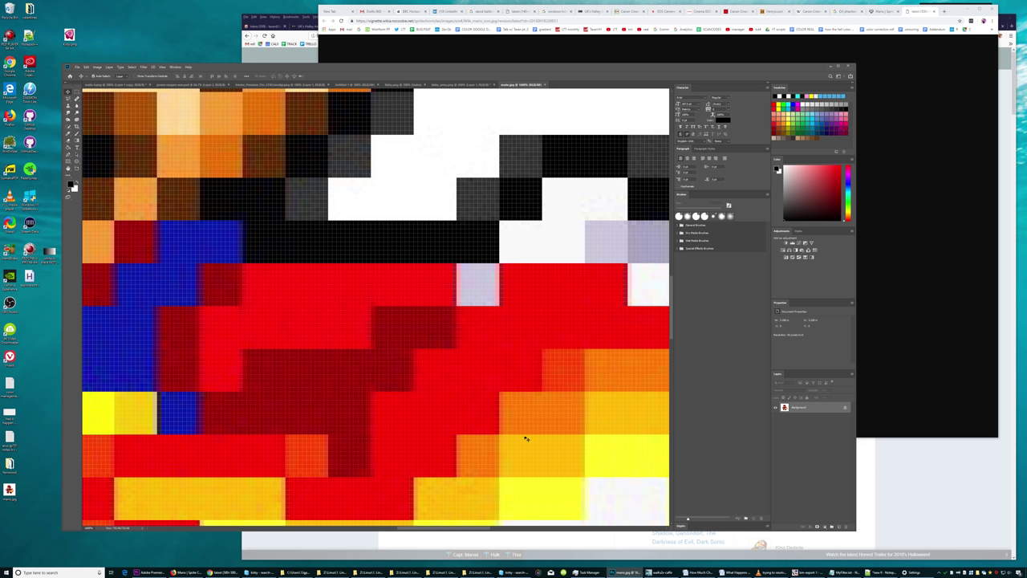
scroll(525, 439, "down", 2)
scroll(490, 425, "down", 2)
scroll(454, 411, "down", 1)
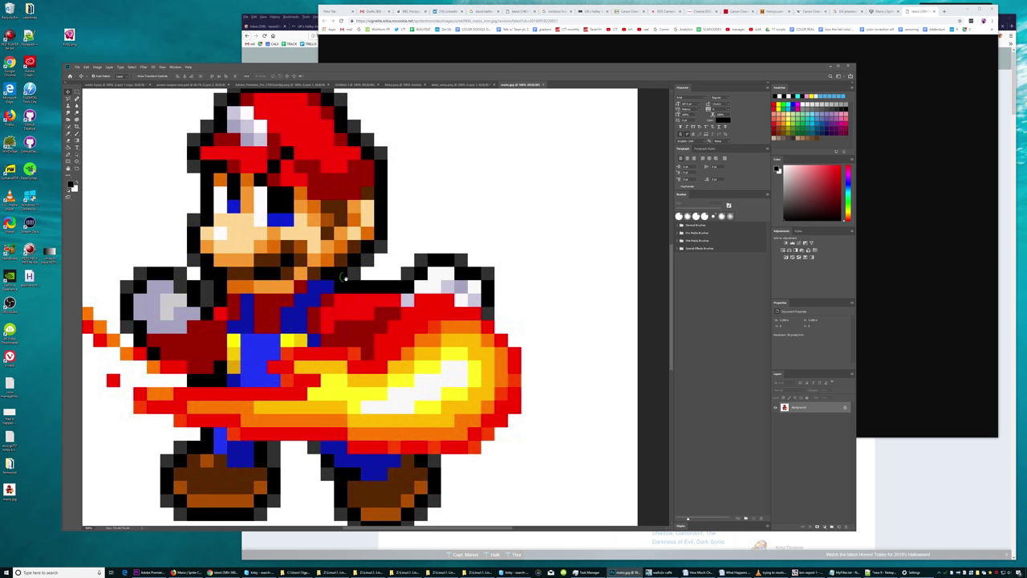
scroll(344, 277, "up", 2)
scroll(492, 333, "up", 1)
left_click_drag(492, 333, 484, 333)
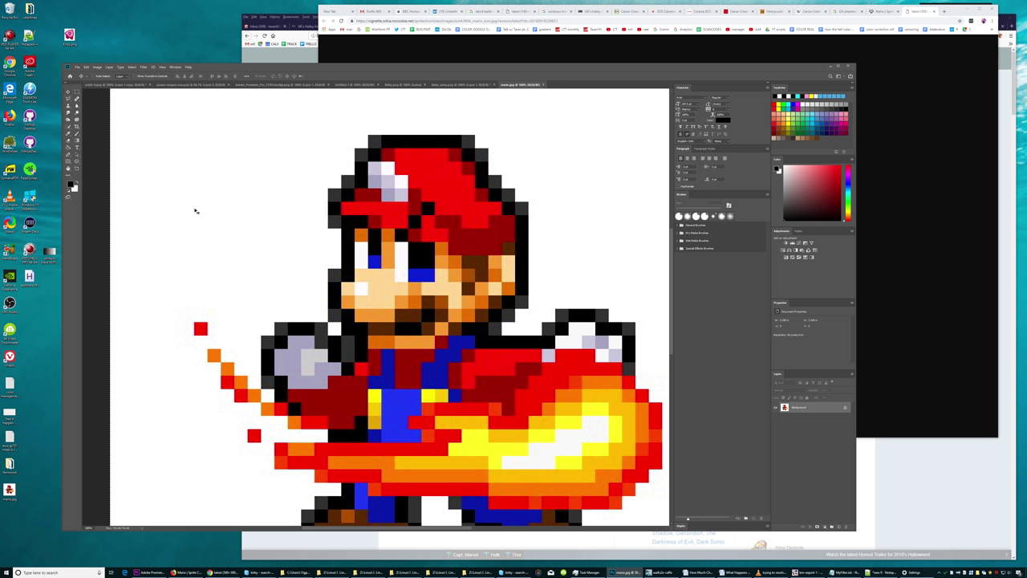
Free-transform the Mario layer with Nearest Neighbor resampling and pan across the sprite
key("ctrl+t")
left_click(284, 75)
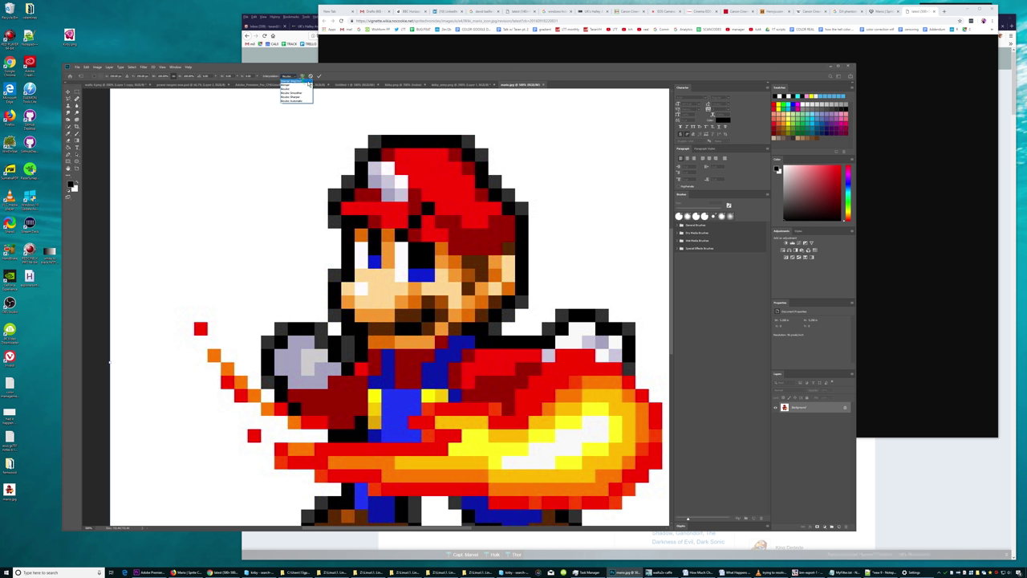
left_click(308, 82)
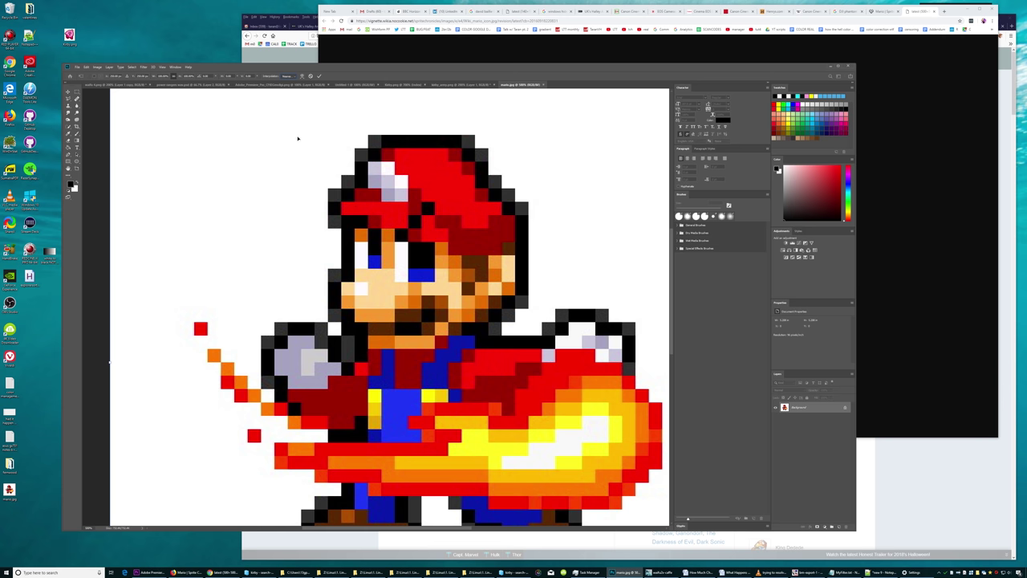
left_click_drag(315, 70, 300, 64)
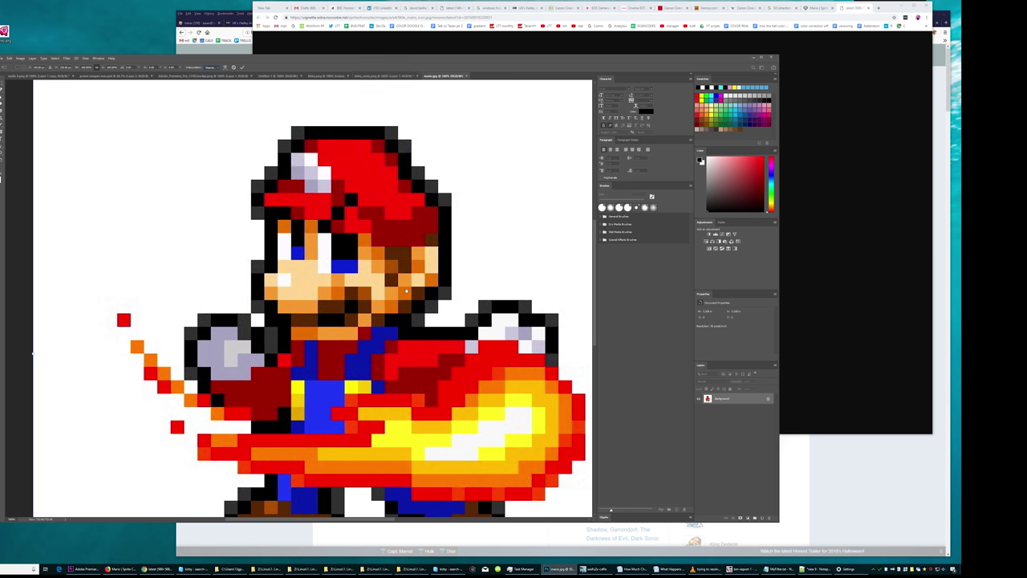
left_click_drag(407, 291, 361, 252)
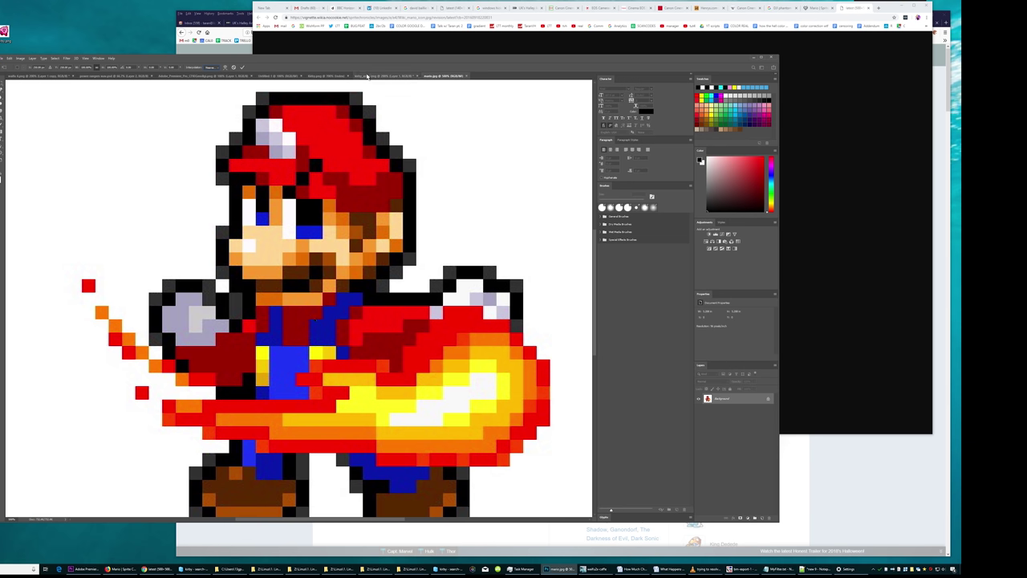
Switch to the single Kirby image and zoom in and out on its pixels
left_click(358, 76)
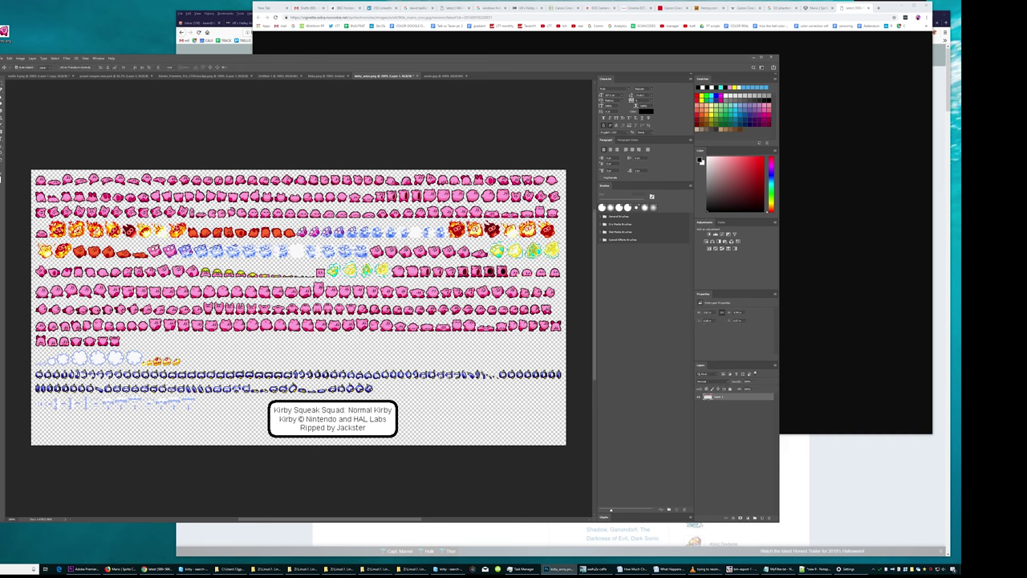
left_click(326, 76)
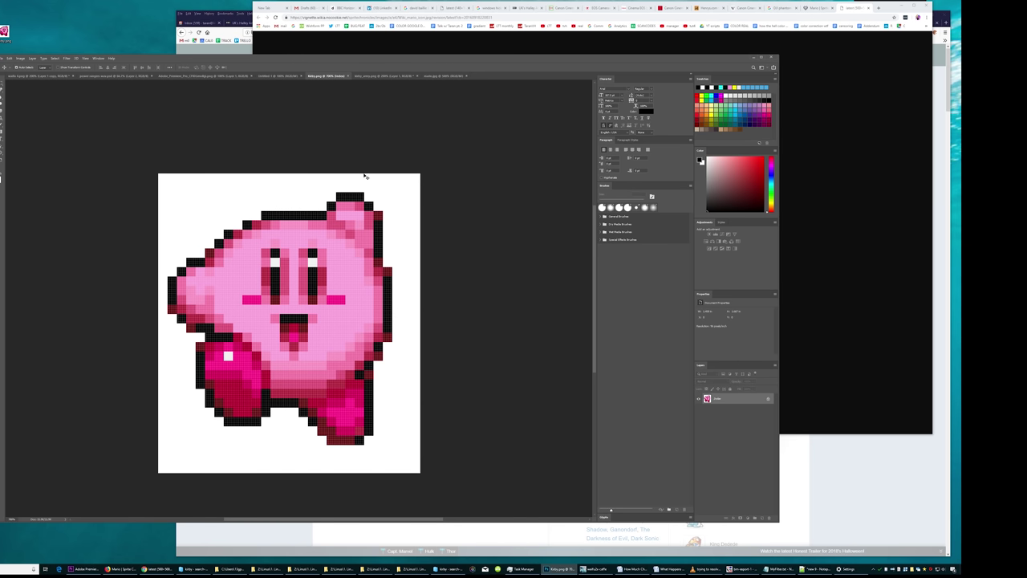
key("ctrl+plus")
key("ctrl+plus")
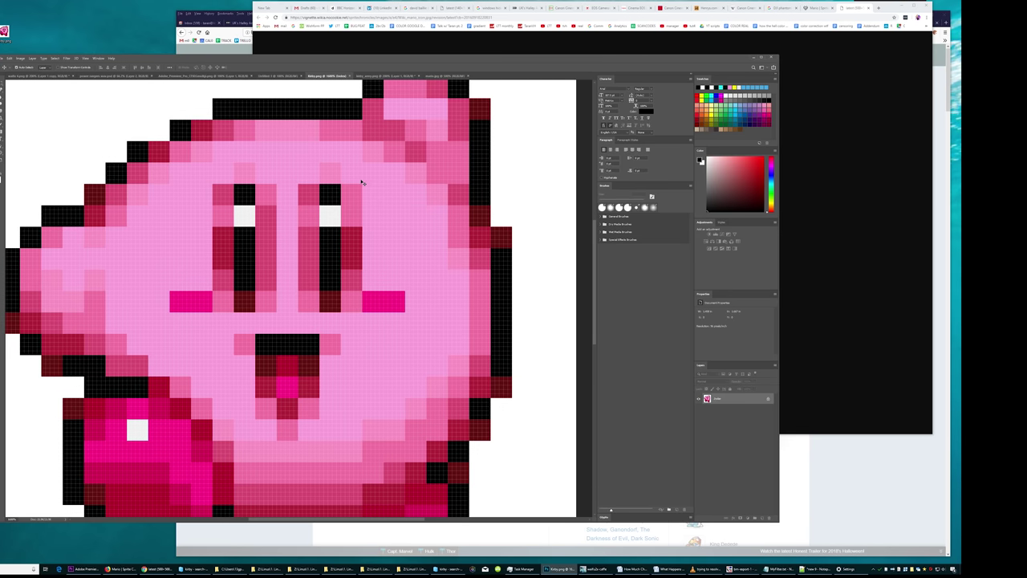
key("ctrl+minus")
key("ctrl+minus")
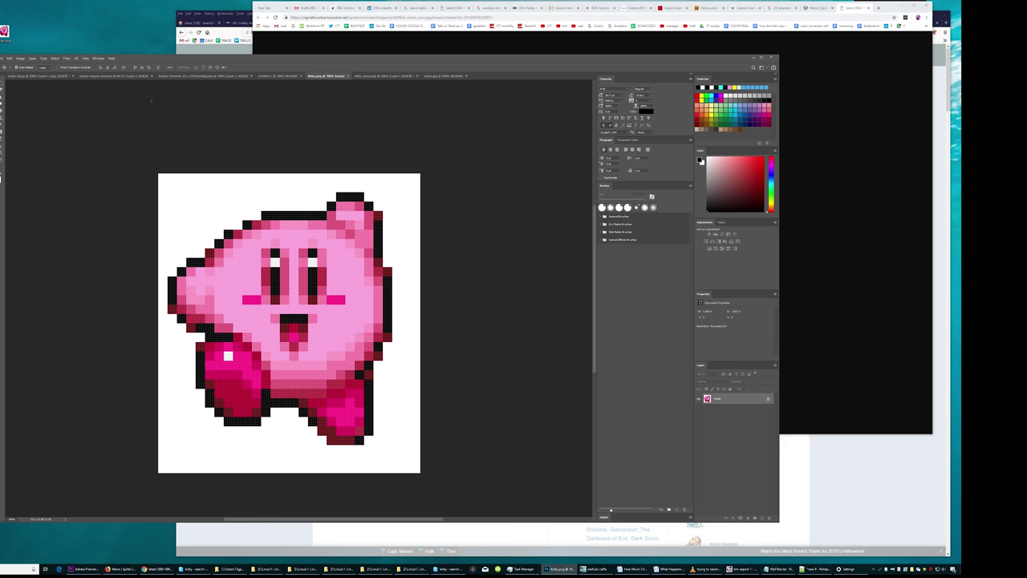
Start a new document and view the saved 4096 × 2048 preset
left_click(4, 58)
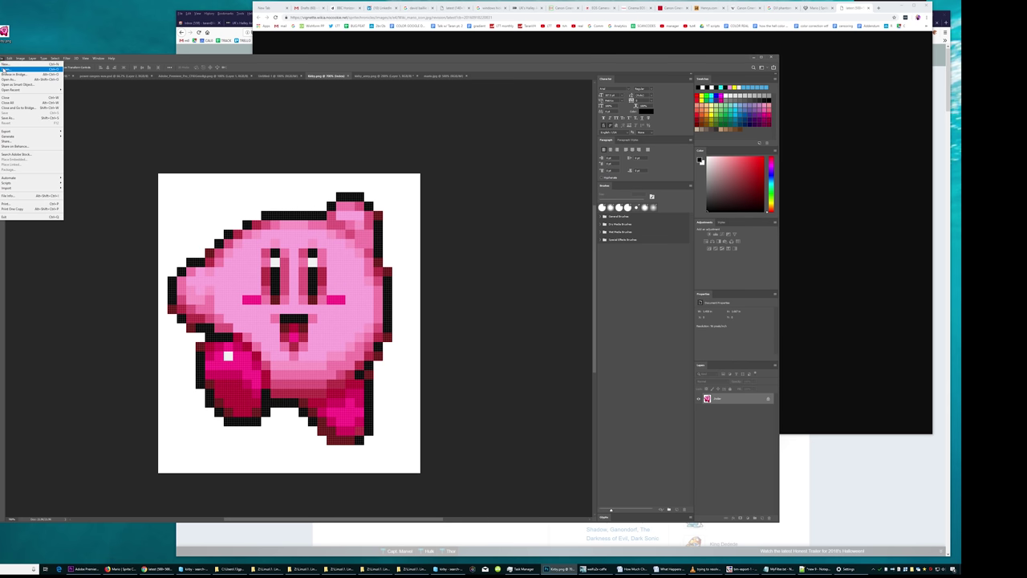
left_click(7, 64)
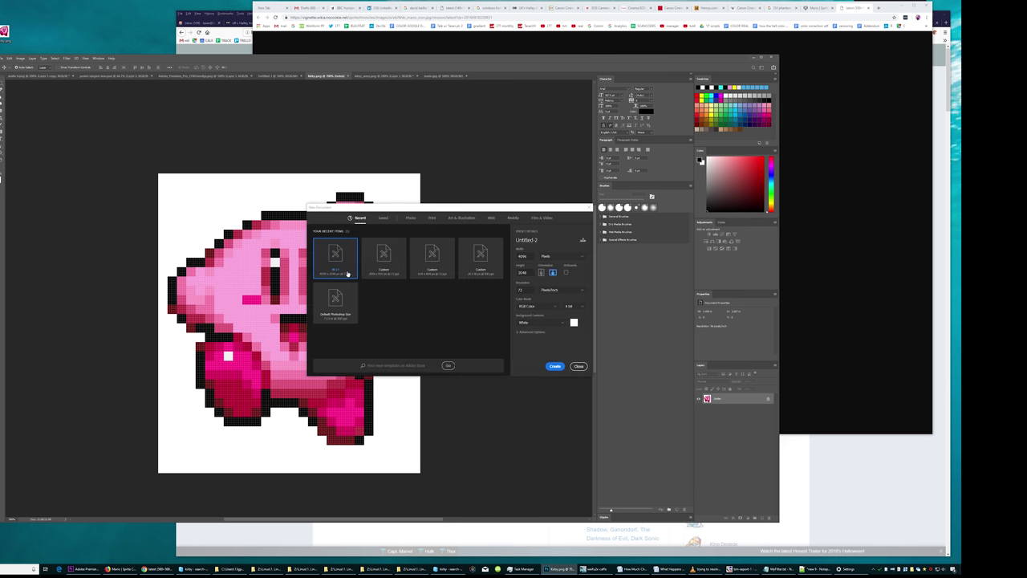
left_click(383, 217)
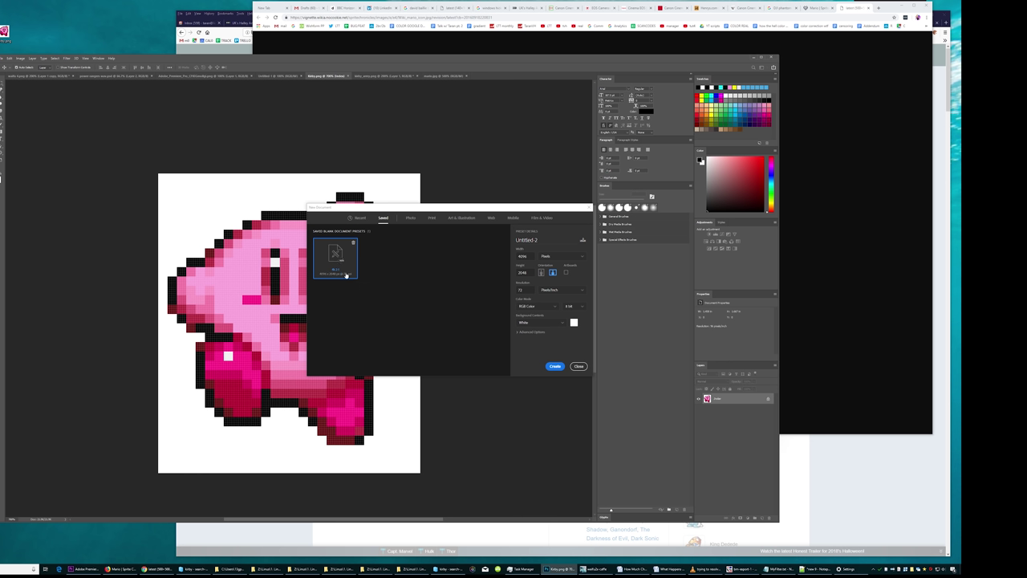
Try resolution values of 172 and 300 in the New Document settings
double_click(530, 289)
double_click(523, 256)
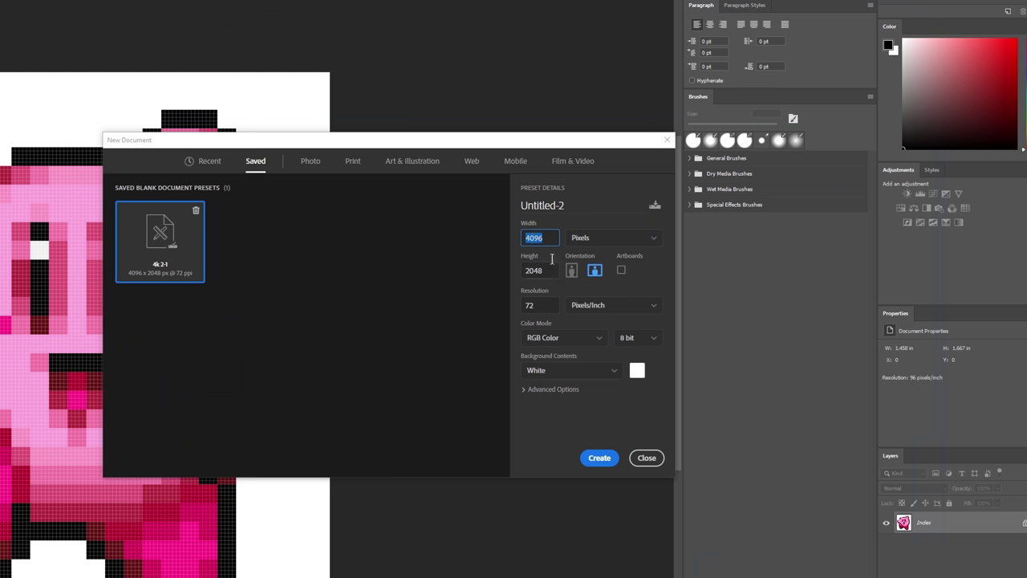
double_click(550, 273)
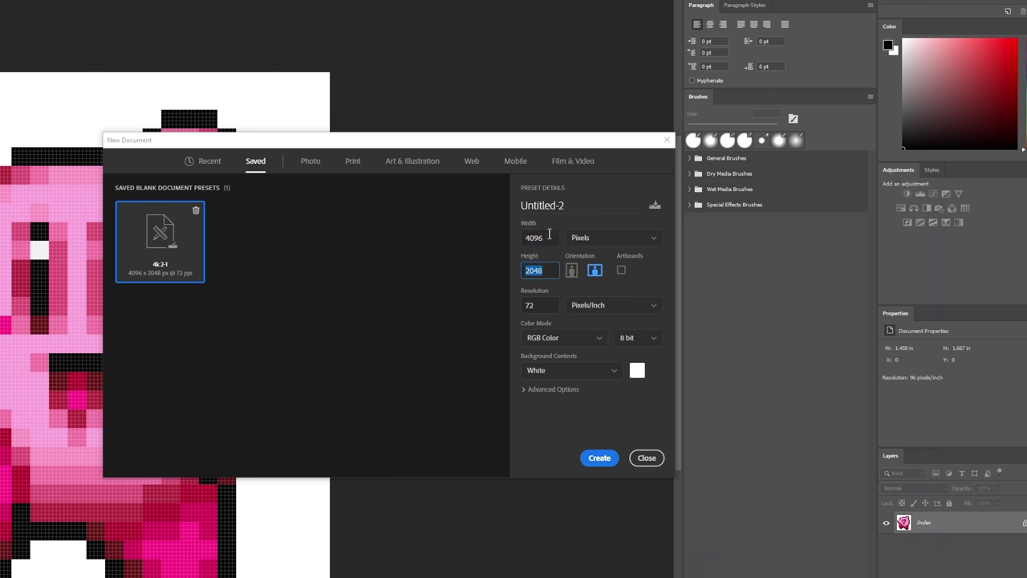
double_click(546, 306)
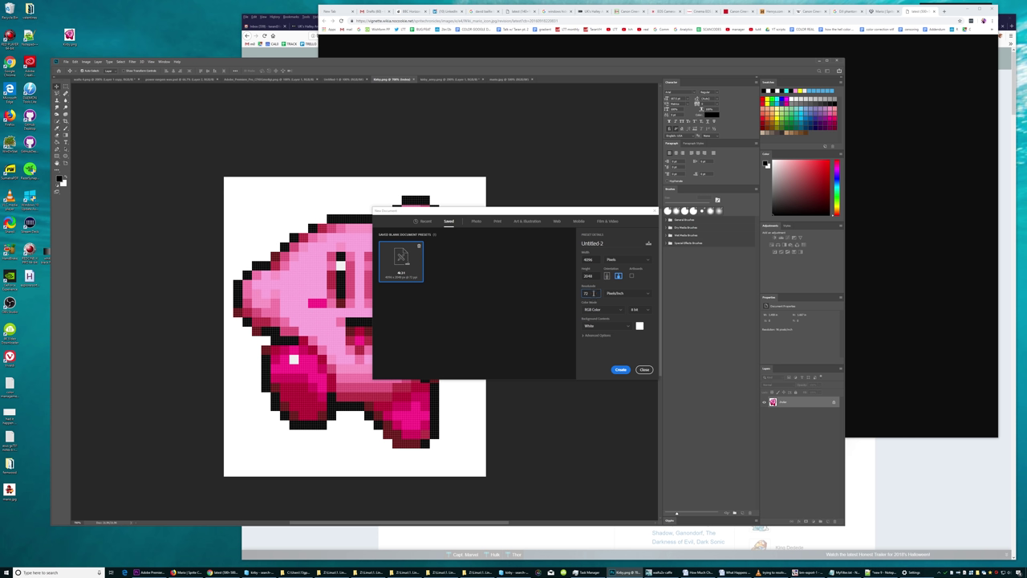
type("1")
type("72")
type("300")
key("BackSpace")
key("BackSpace")
key("BackSpace")
Switch size units to inches and set resolution to 72 pixels per inch
left_click(619, 260)
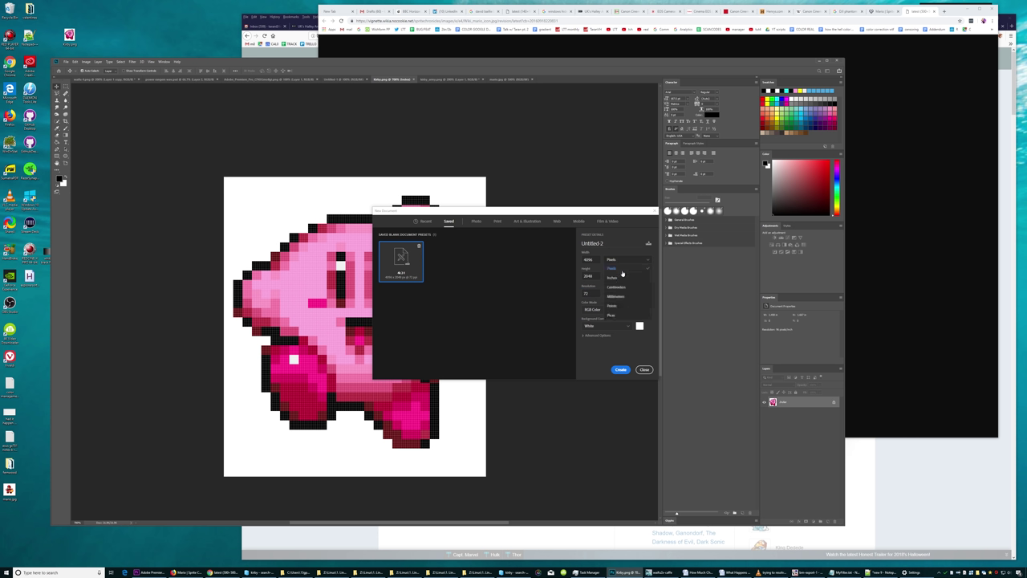
left_click(620, 278)
double_click(597, 294)
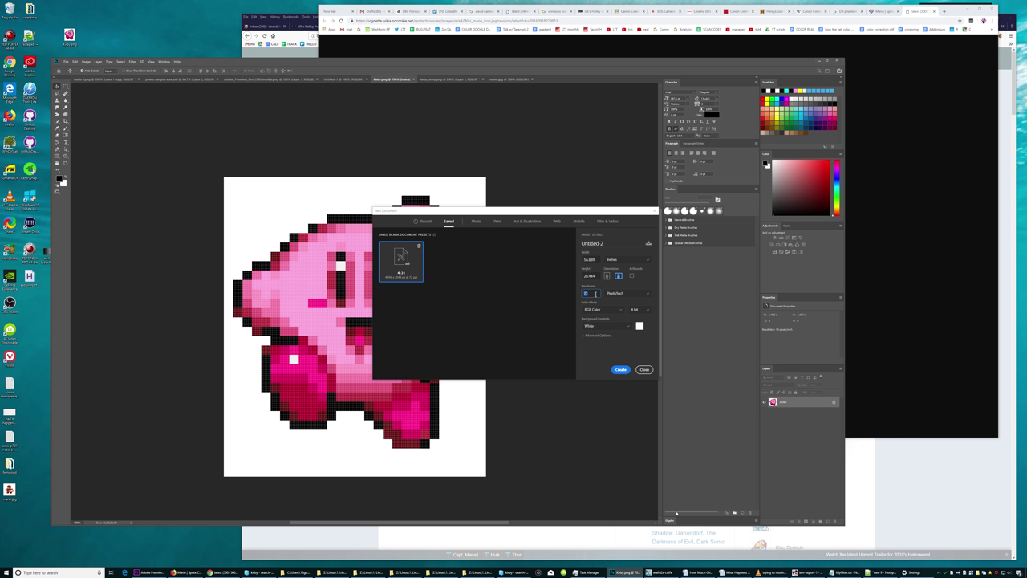
type("300")
double_click(594, 294)
type("72")
left_click(619, 295)
left_click(622, 312)
left_click(622, 304)
Switch the document size back to pixels at 4096 × 2048
double_click(597, 260)
double_click(593, 293)
double_click(597, 260)
left_click(597, 274)
left_click(610, 260)
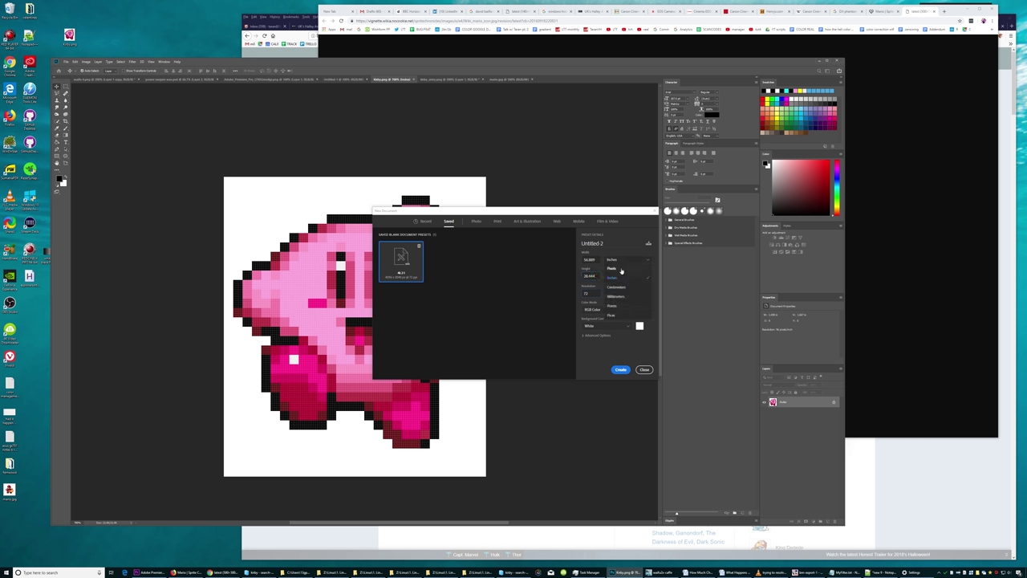
left_click(621, 271)
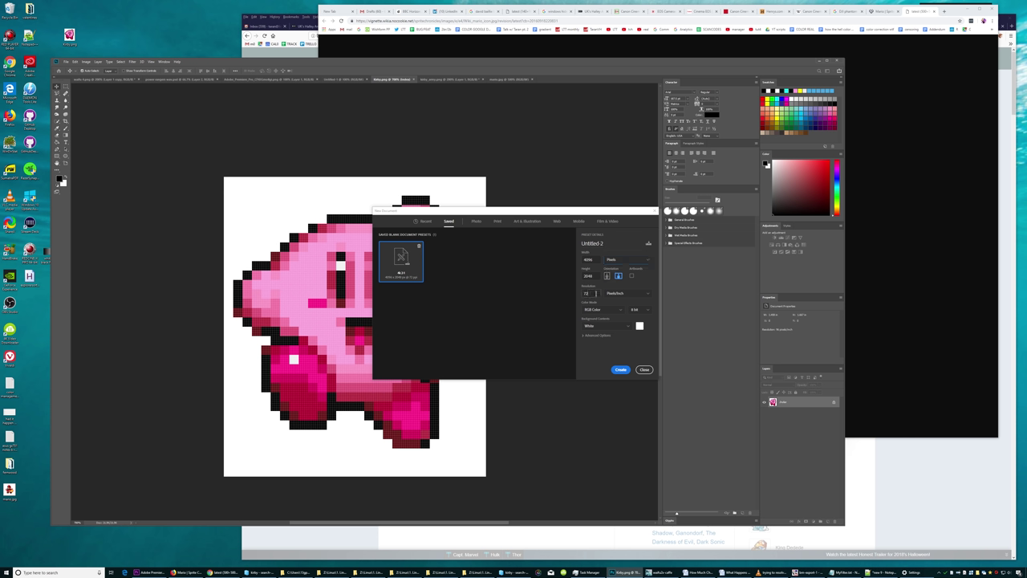
double_click(596, 293)
Keep RGB Color, choose a custom grey background, and create the document
left_click(619, 311)
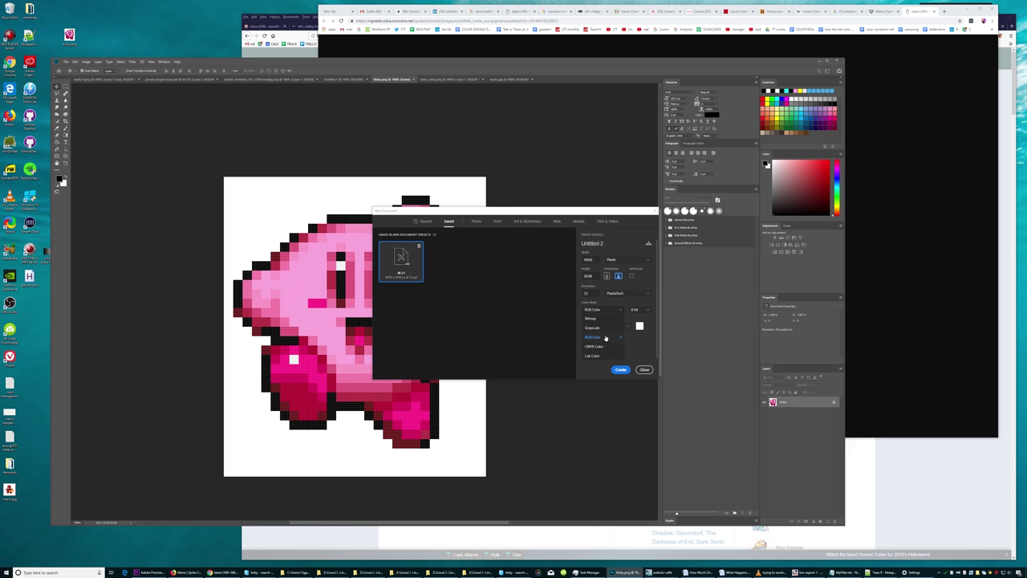
left_click(604, 337)
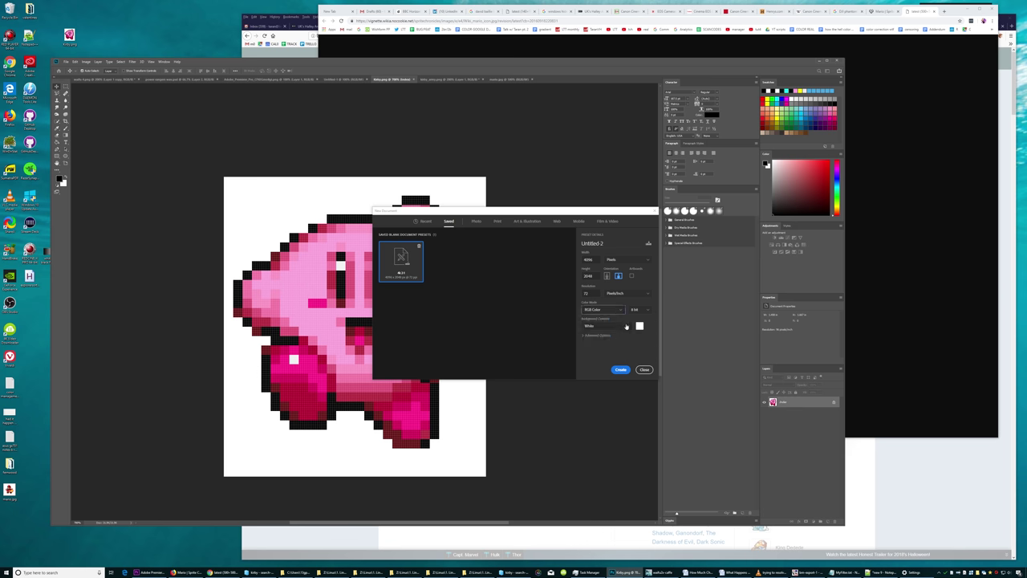
left_click(640, 326)
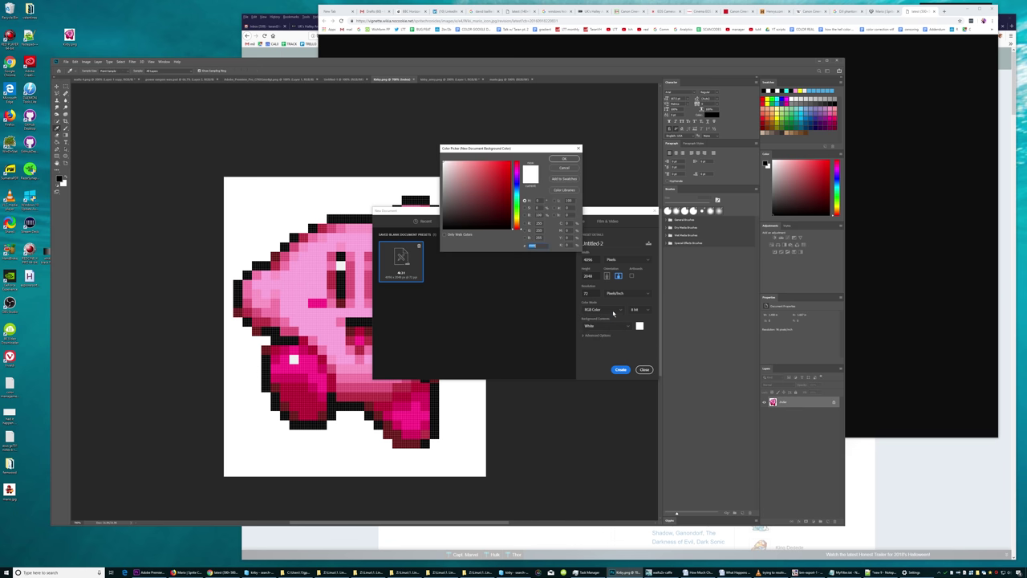
left_click(564, 158)
left_click(591, 336)
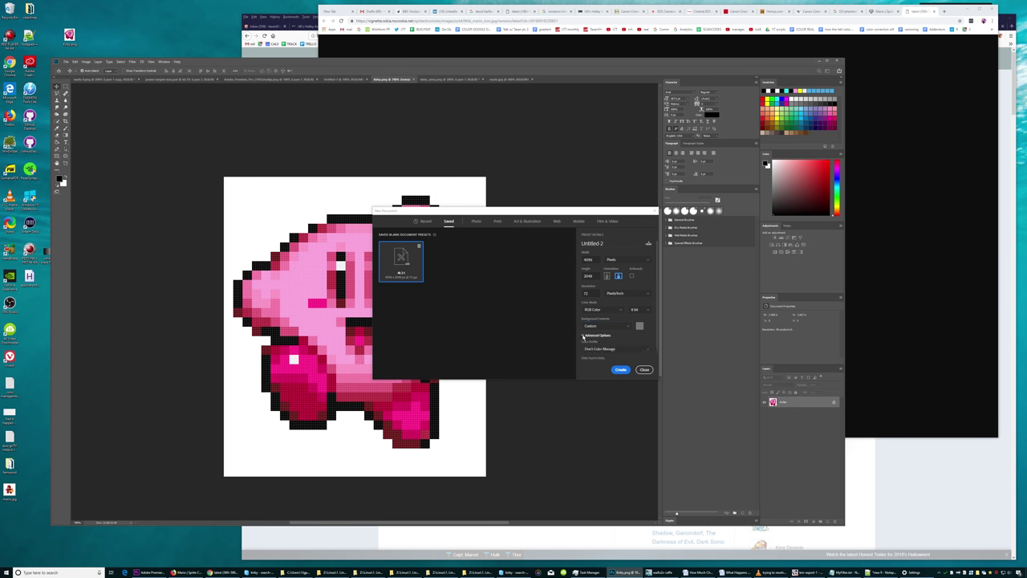
left_click(639, 349)
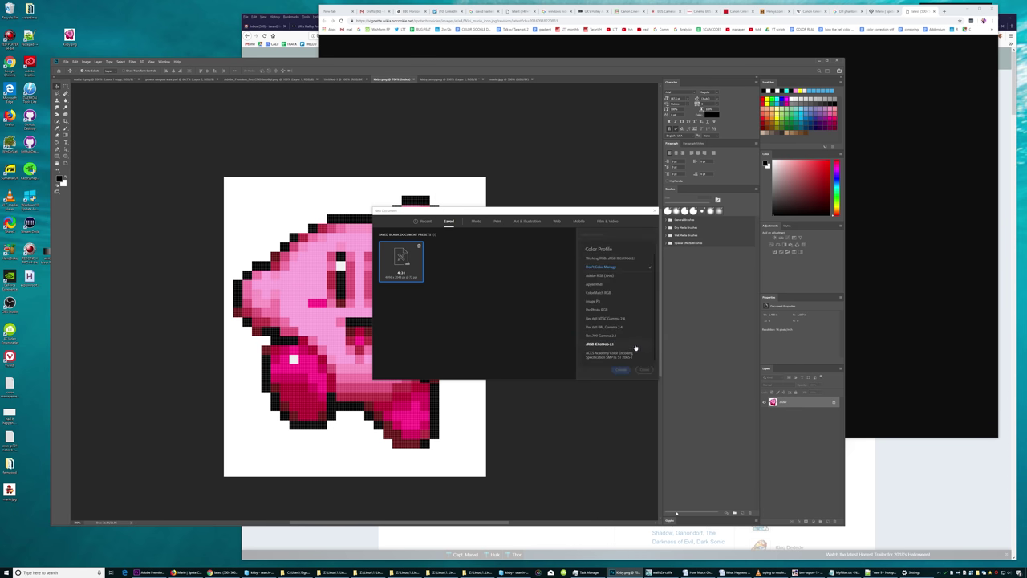
left_click(606, 375)
left_click(623, 371)
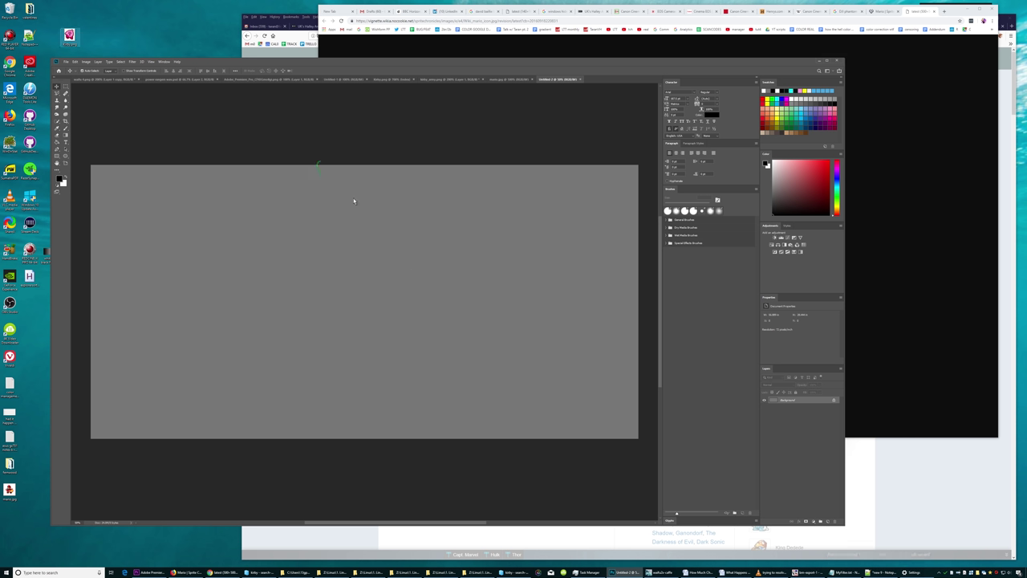
Place Kirby into Untitled-2, nudge it right, and commit it as a smart object
key("ctrl+t")
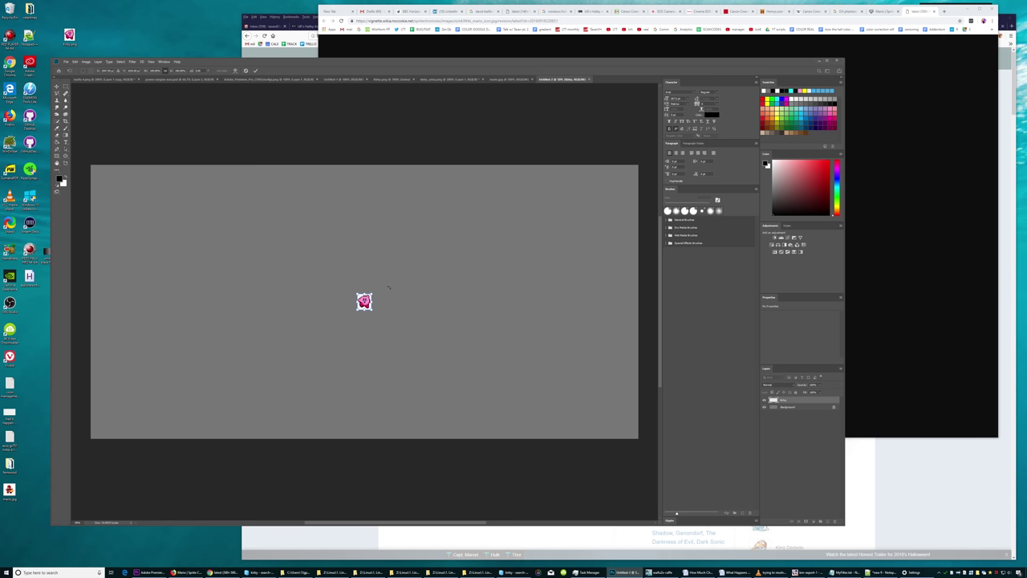
key("ctrl+plus")
key("ctrl+plus")
key("ctrl+plus")
key("ctrl+plus")
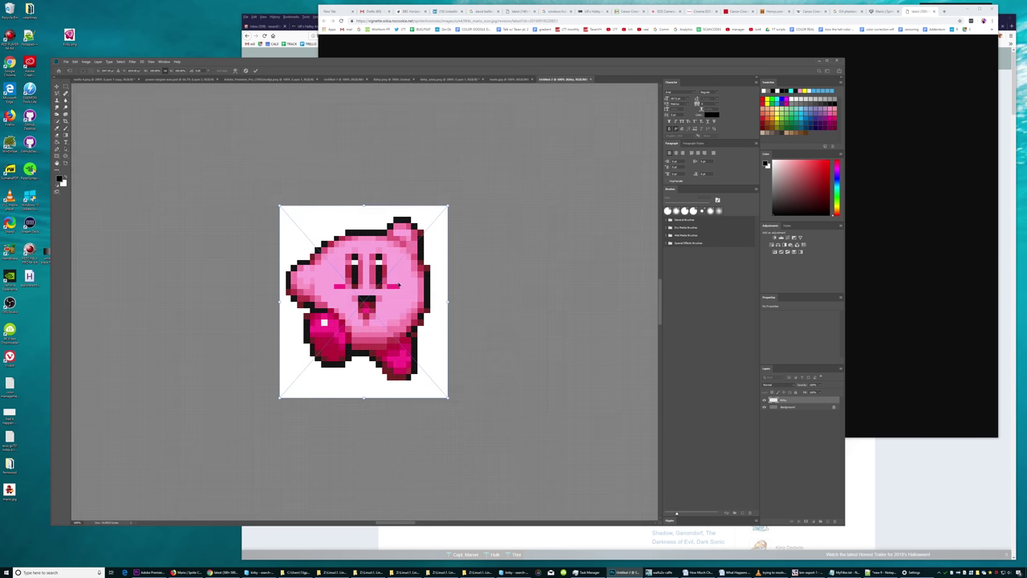
key("ctrl+plus")
key("ctrl+plus")
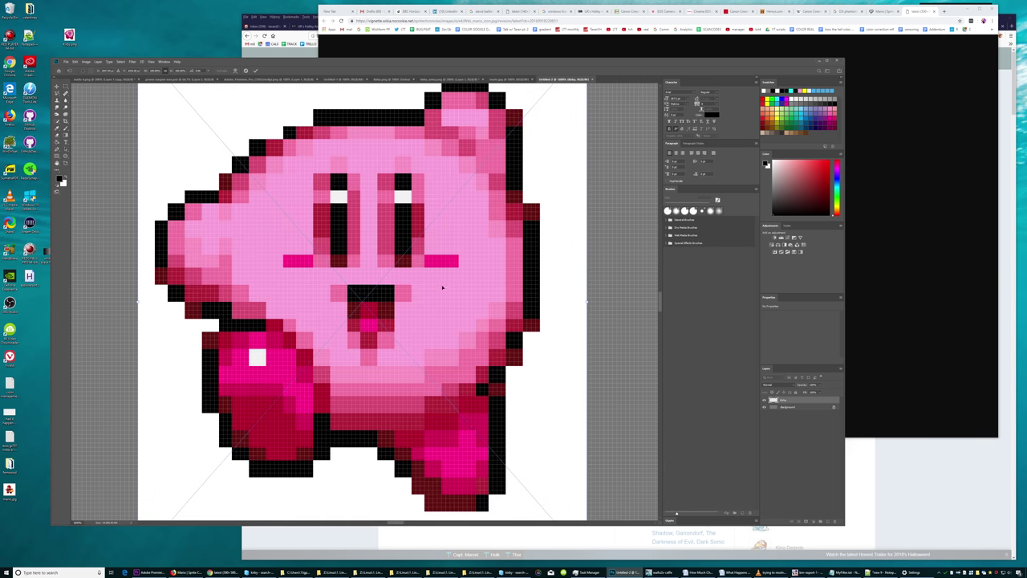
left_click_drag(416, 286, 496, 337)
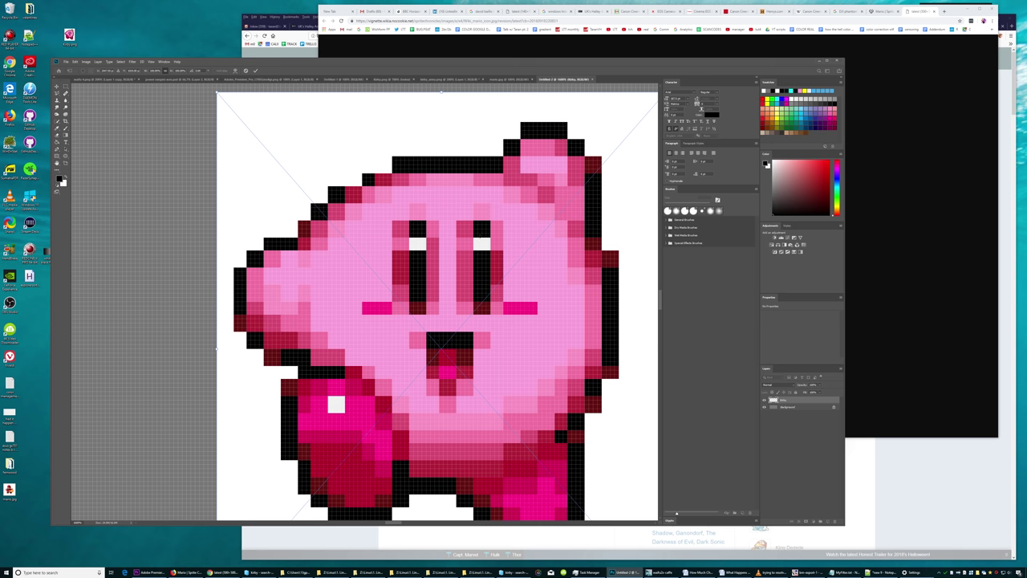
mouse_move(382, 208)
left_mouse_down()
mouse_move(399, 211)
mouse_move(382, 194)
mouse_move(396, 203)
left_mouse_up()
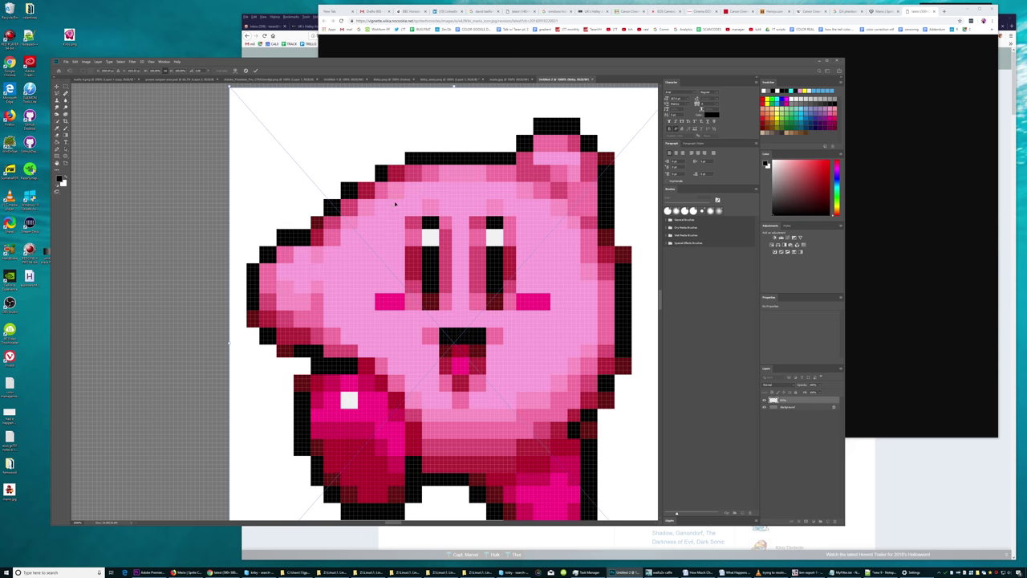
key("Return")
key("ctrl+minus")
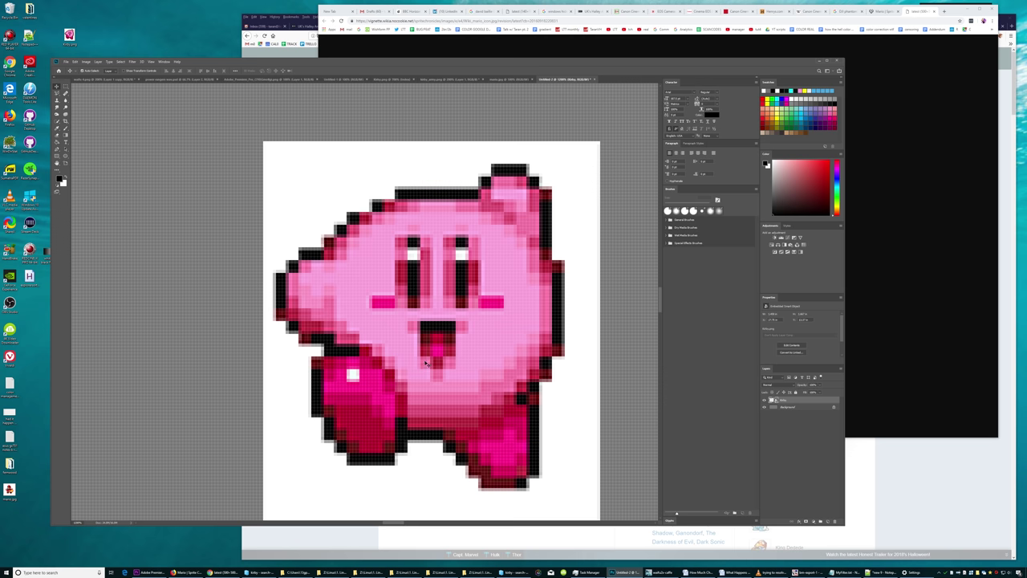
key("ctrl+plus")
key("ctrl+plus")
key("ctrl+0")
Drag kirby.png from the desktop into Untitled-2 and commit it as a second layer
left_click(504, 80)
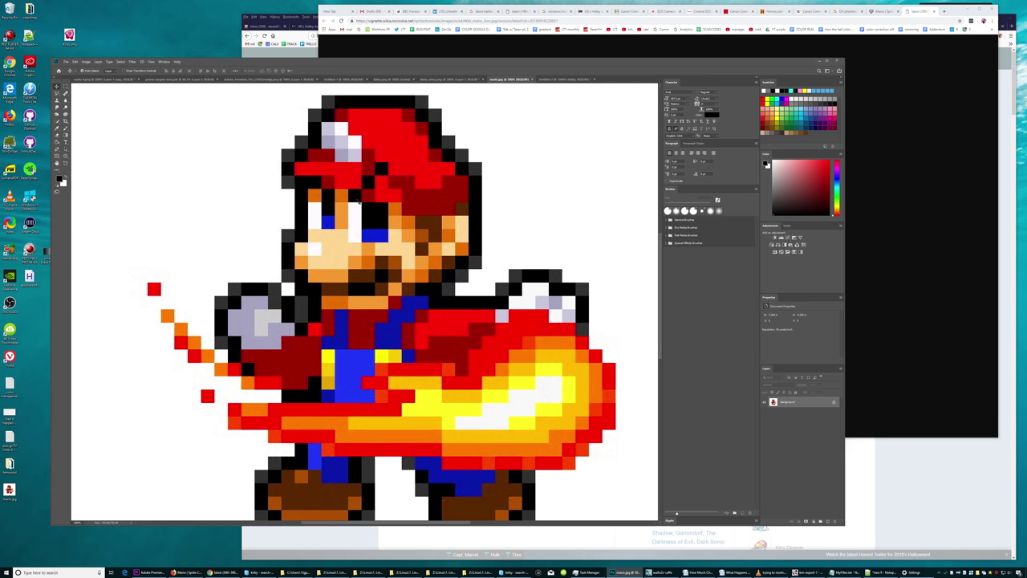
left_click(566, 80)
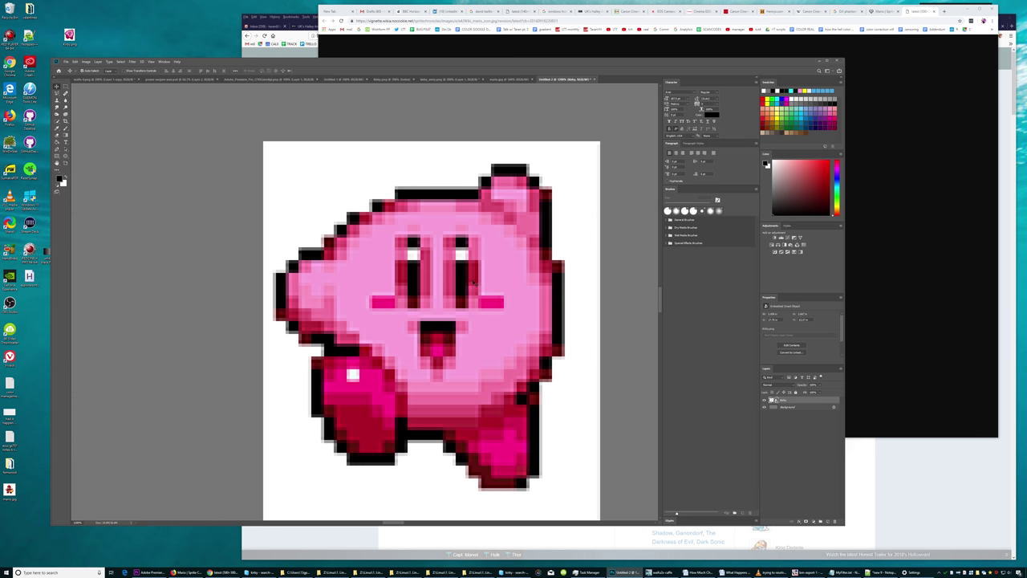
scroll(476, 282, "down", 1)
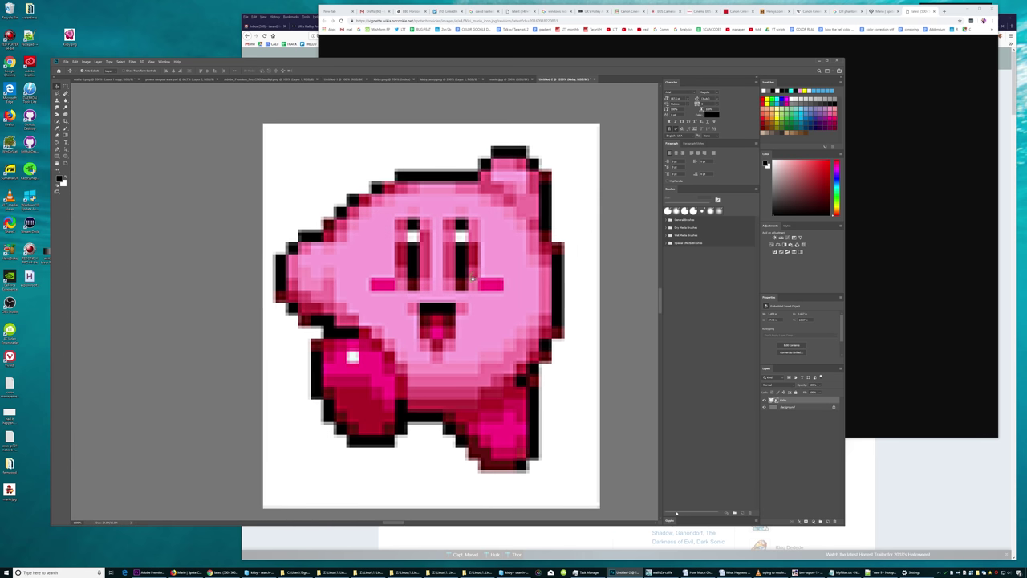
scroll(469, 278, "right", 1)
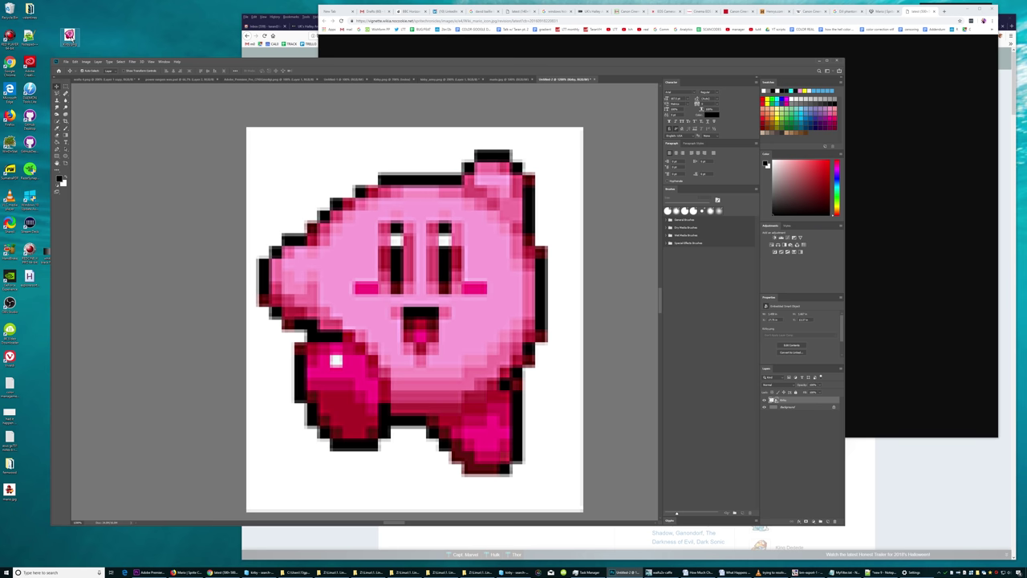
left_click_drag(69, 37, 302, 237)
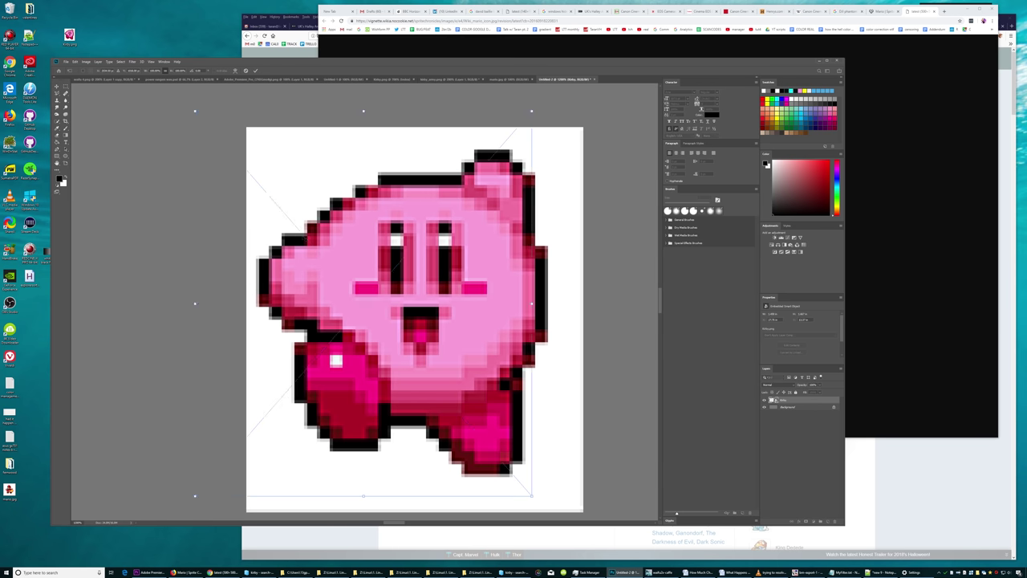
key("Return")
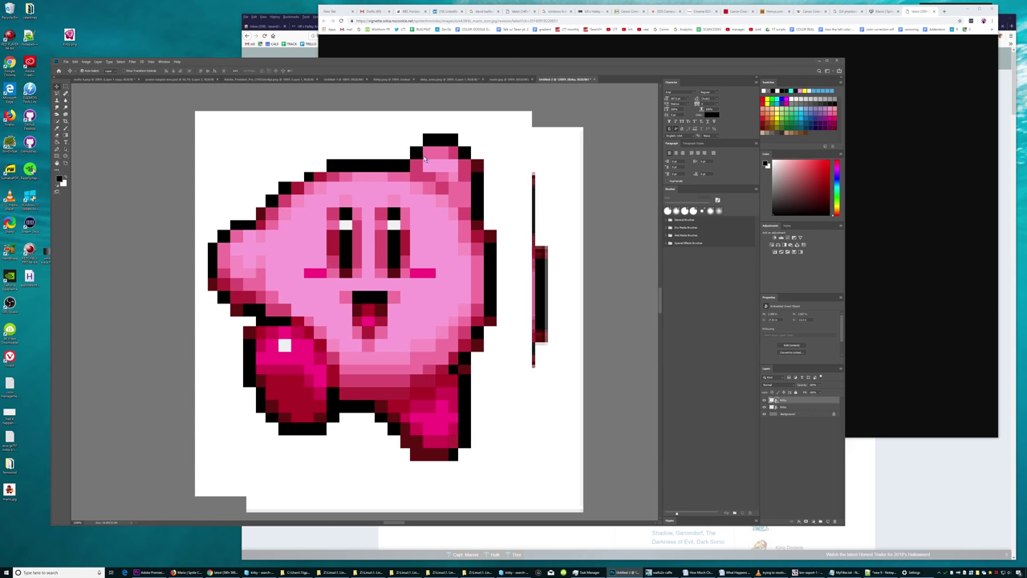
Check the original kirby.png, then move the new Kirby copy left of the first
left_click(393, 80)
key("ctrl+0")
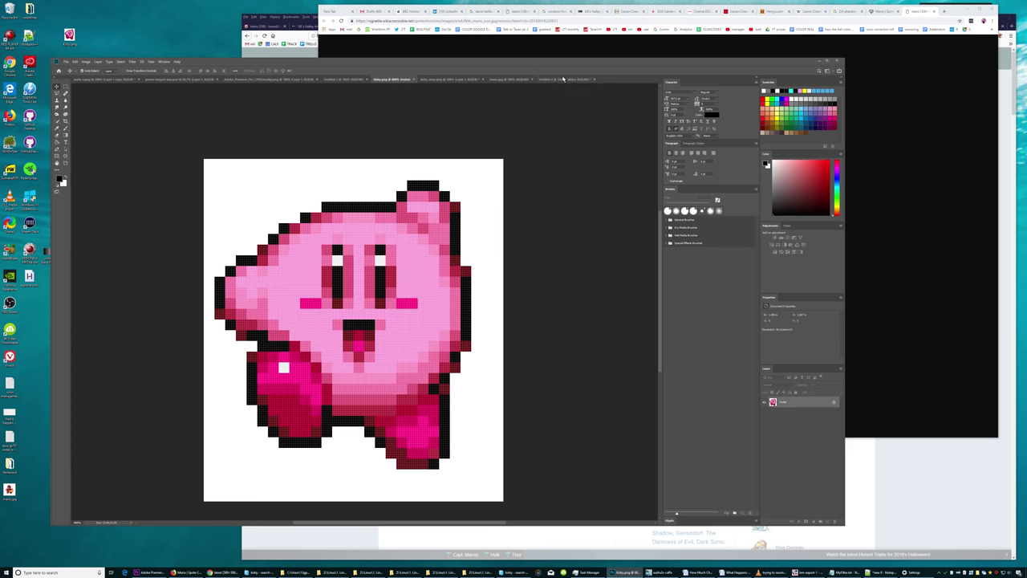
left_click(564, 79)
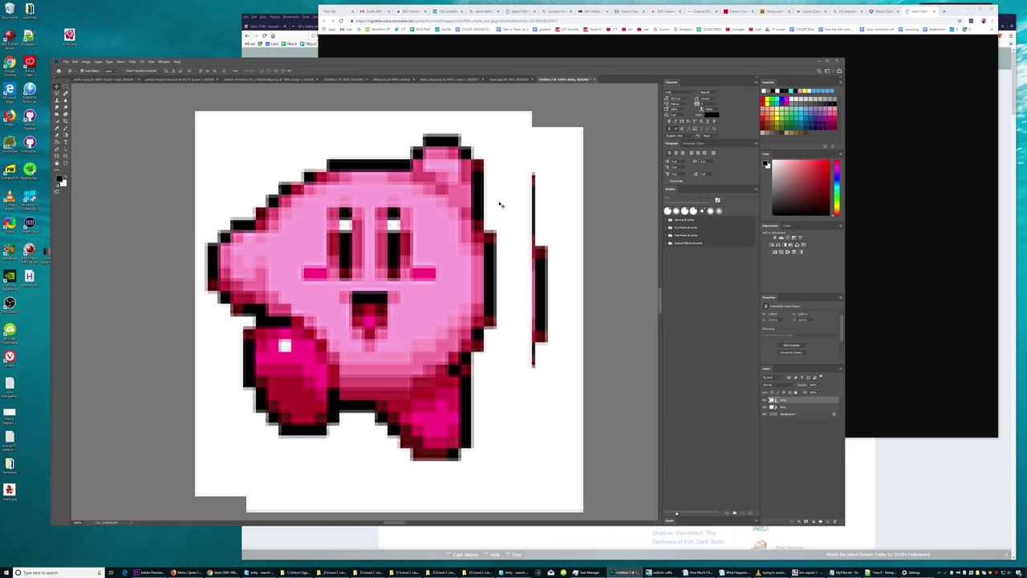
left_click_drag(69, 35, 154, 31)
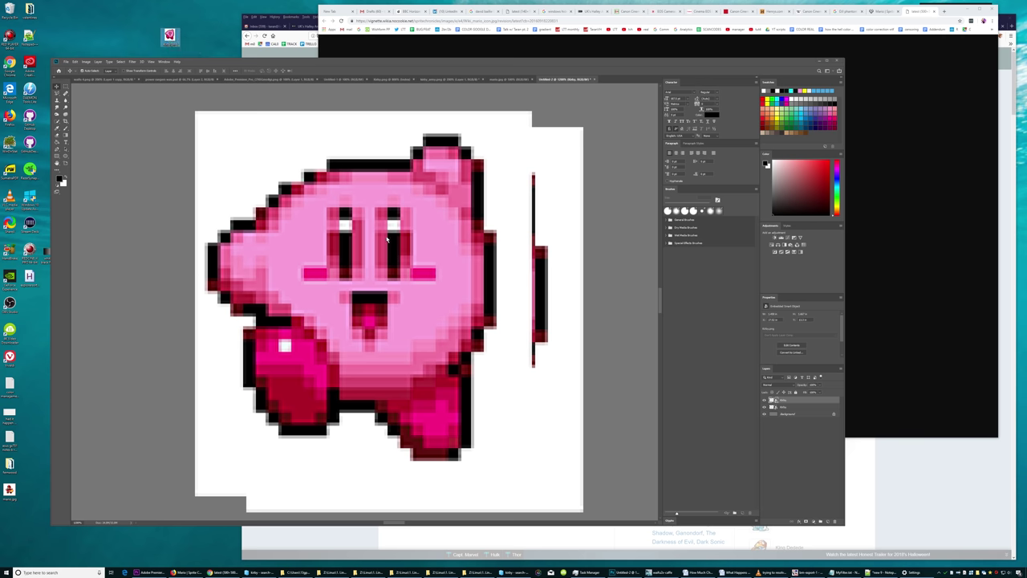
scroll(387, 239, "down", 3)
mouse_move(429, 277)
left_mouse_down()
mouse_move(255, 277)
mouse_move(386, 259)
left_mouse_up()
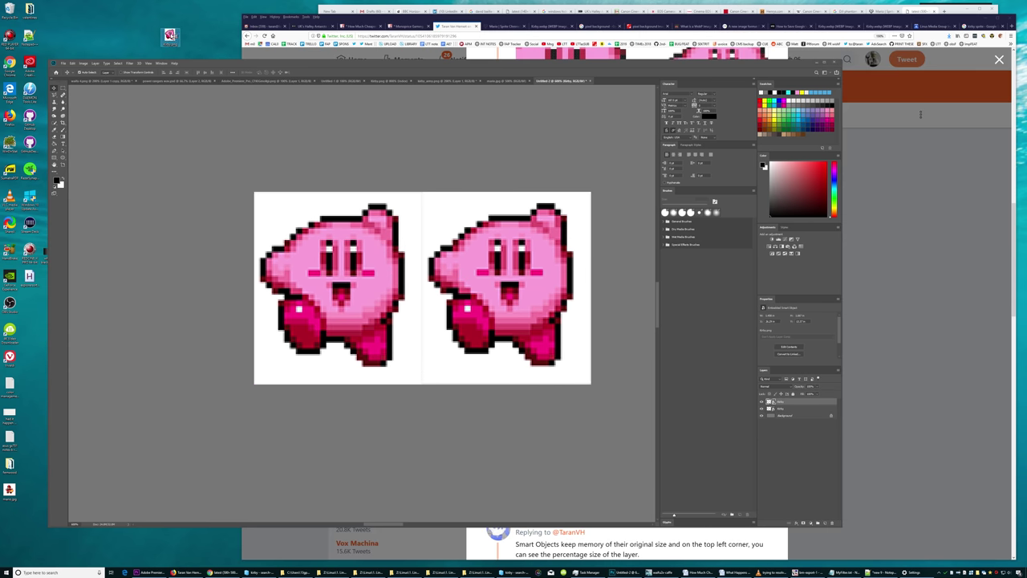
In kirby.png's Image Size dialog, change the resolution from 96 to 72 pixels per inch
left_click(389, 81)
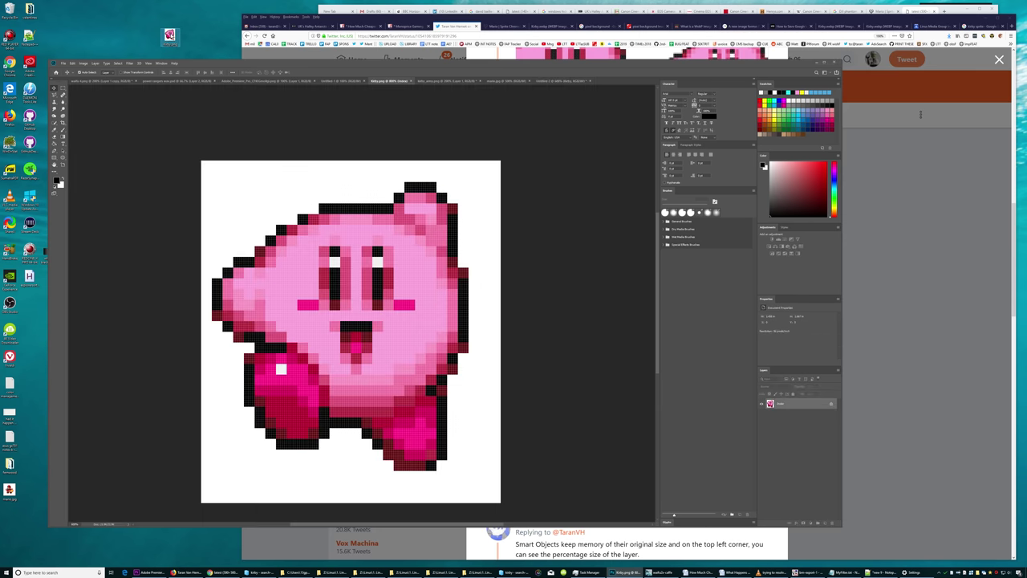
left_click(83, 63)
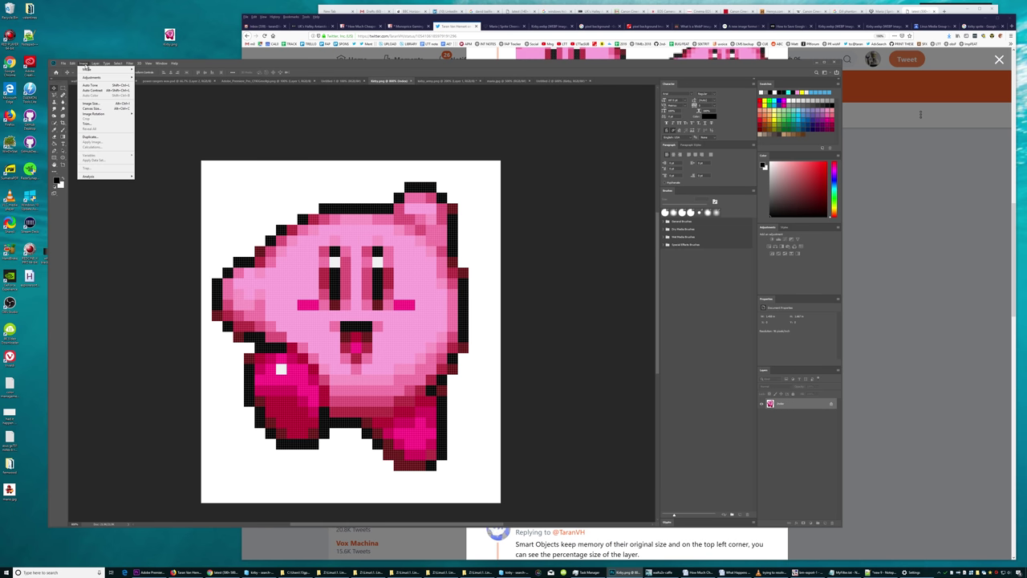
left_click(102, 105)
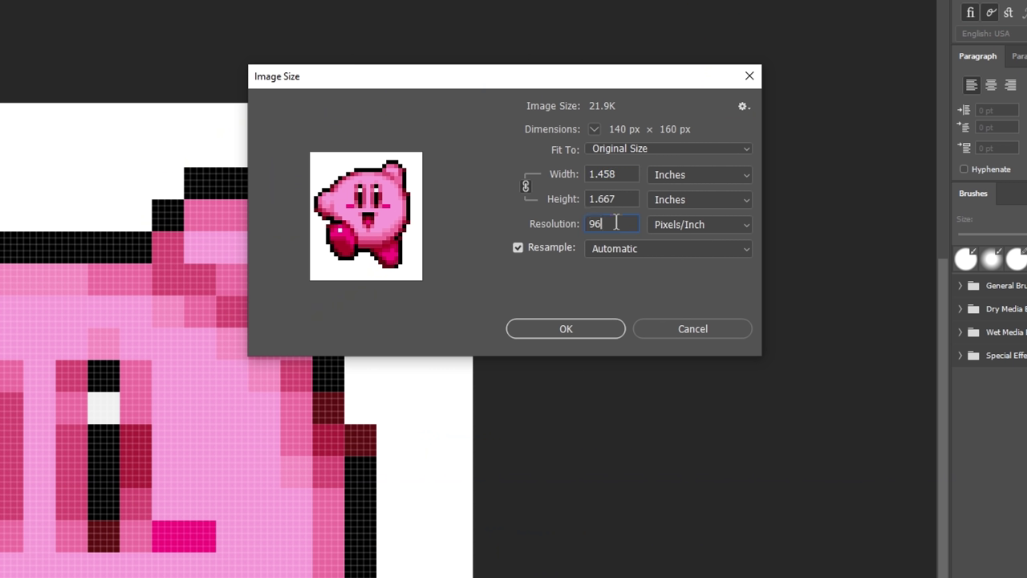
double_click(542, 200)
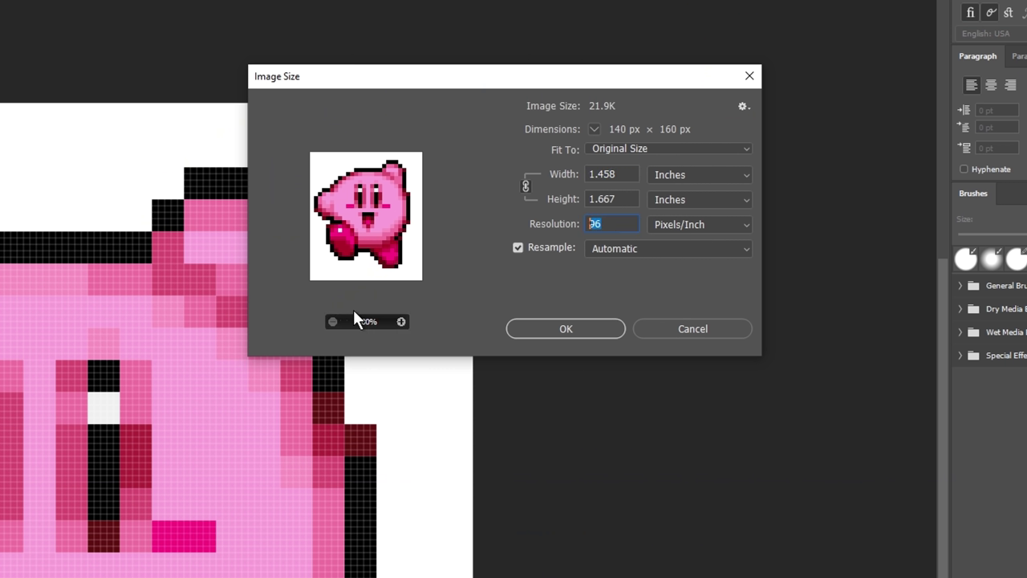
type("96")
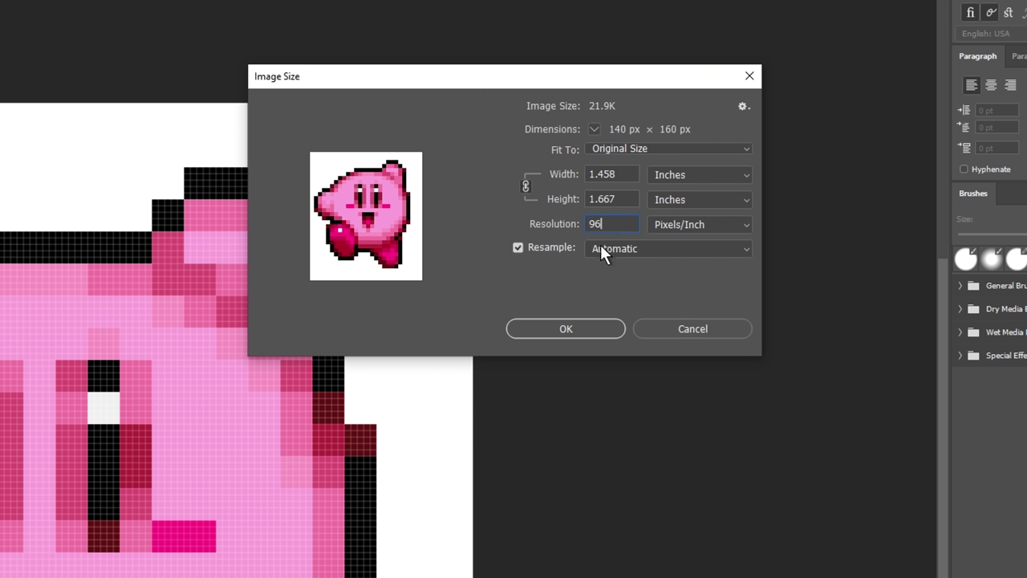
key("ctrl+a")
type("72")
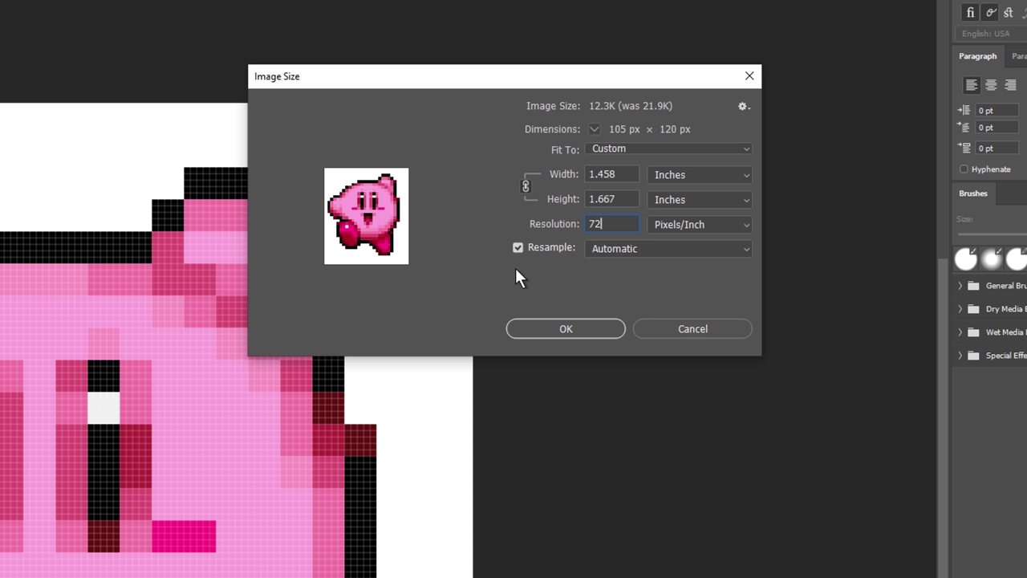
Turn off Resample, show width in Percent, and apply 72 ppi at 140 × 160 px
left_click(557, 246)
left_click(555, 247)
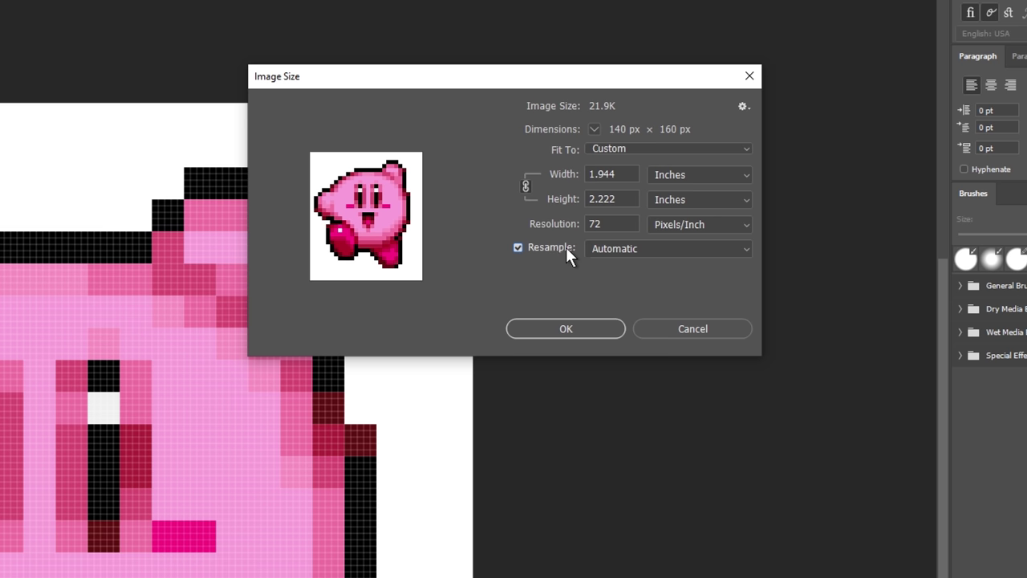
left_click(560, 249)
left_click(554, 249)
left_click(551, 249)
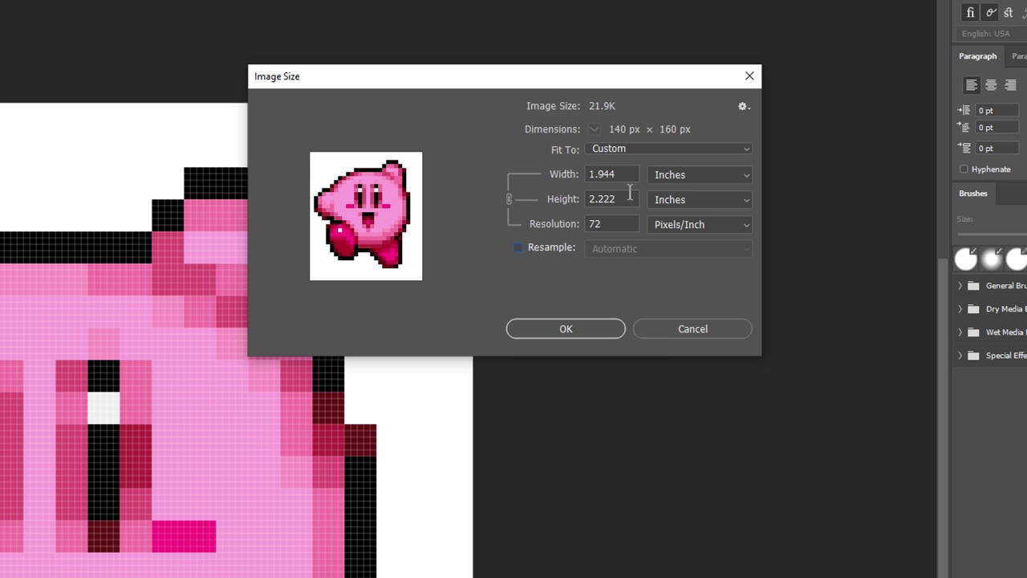
left_click(684, 175)
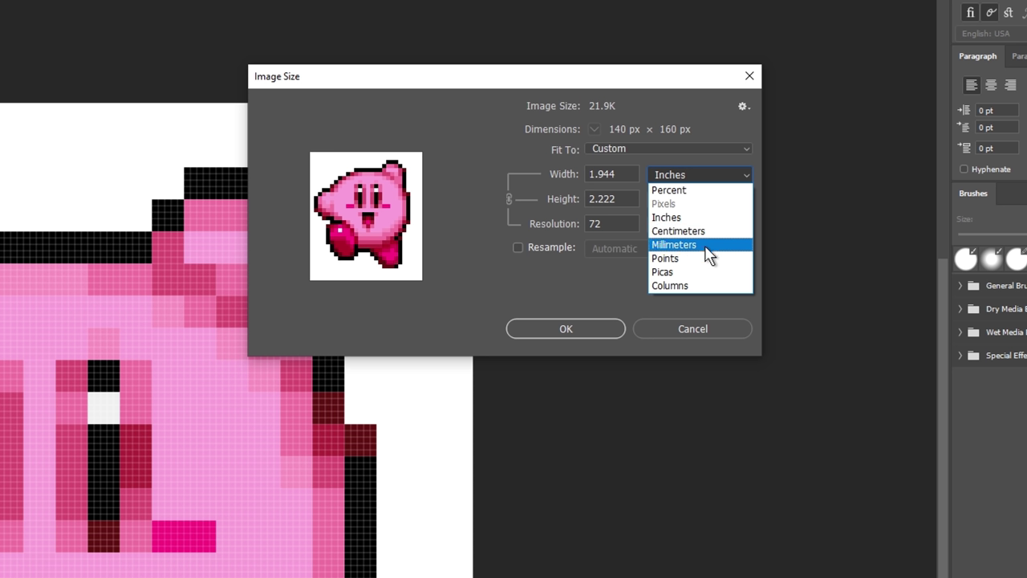
left_click(673, 207)
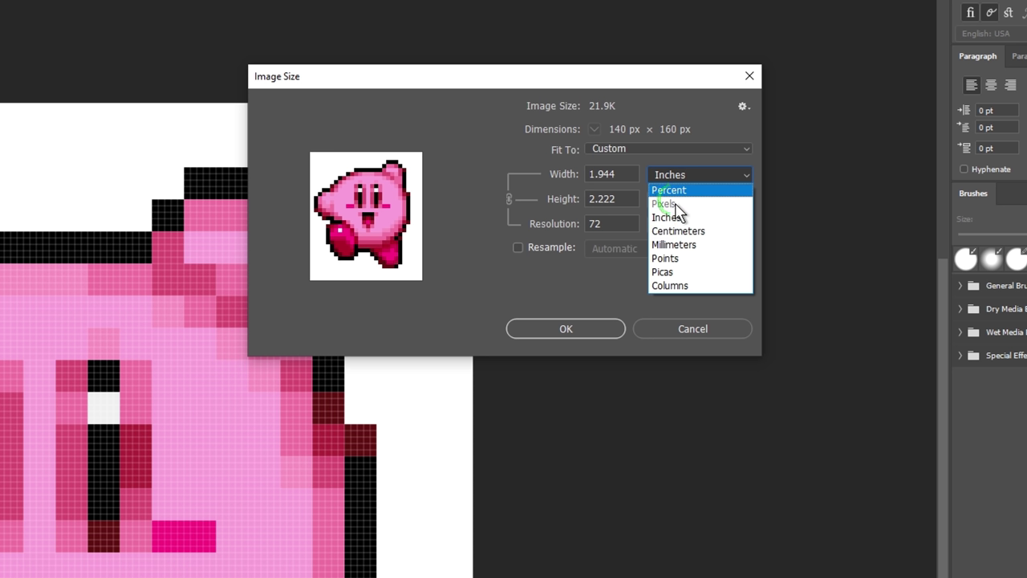
left_click(679, 190)
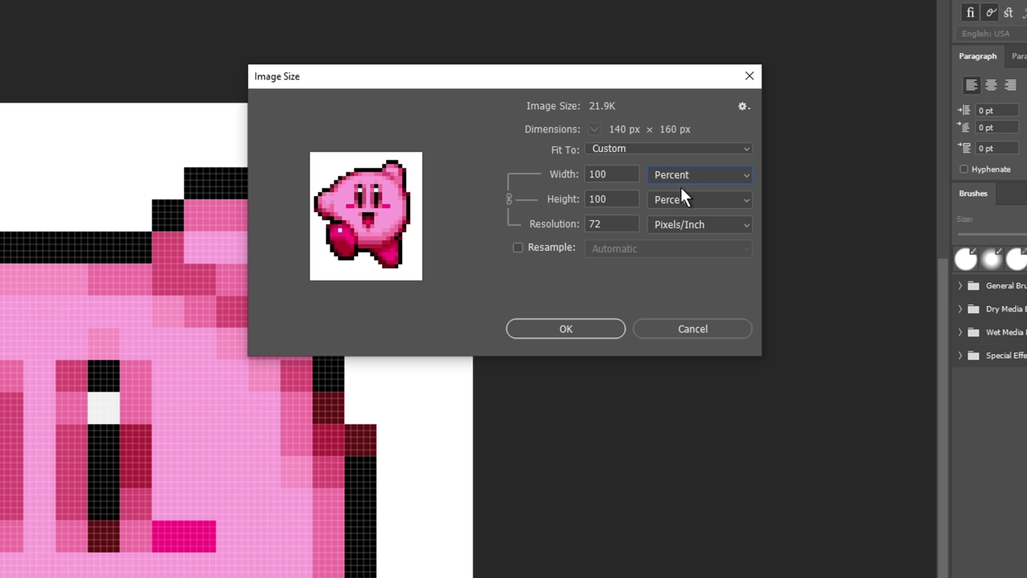
left_click(585, 325)
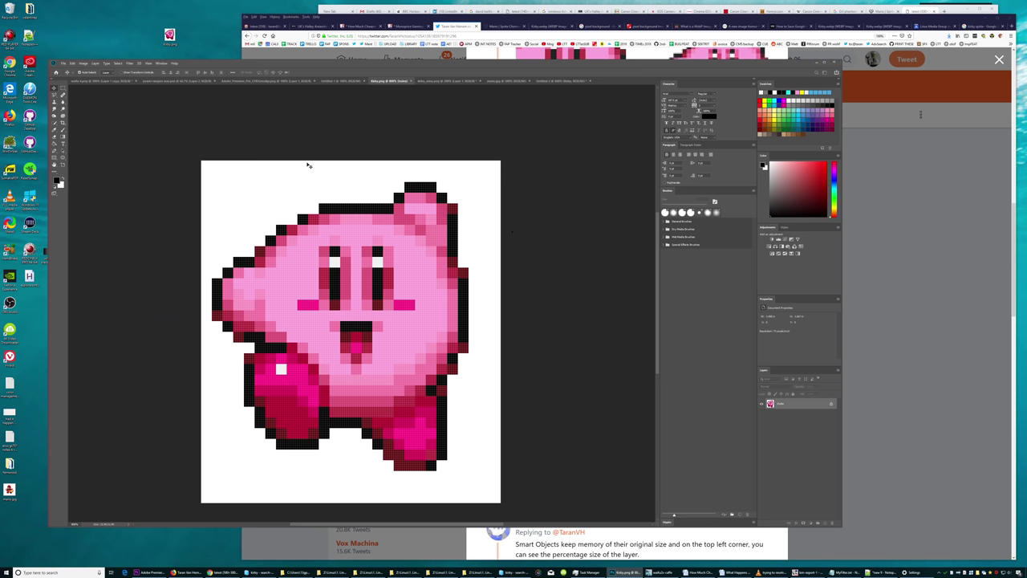
Save a copy as 'Kirby at 72 ppi.png' with Medium PNG file size
left_click(64, 63)
left_click(76, 122)
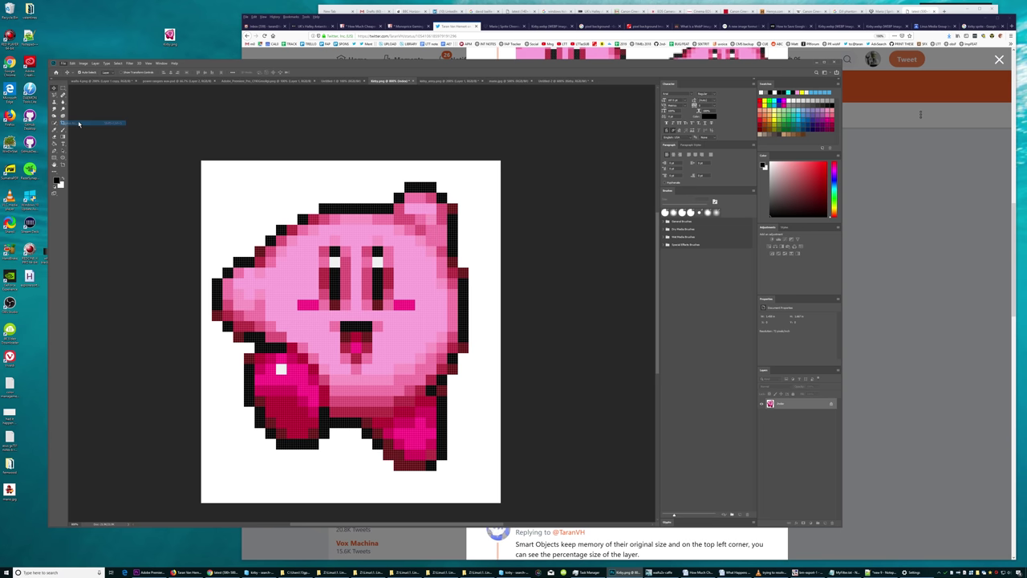
left_click(113, 272)
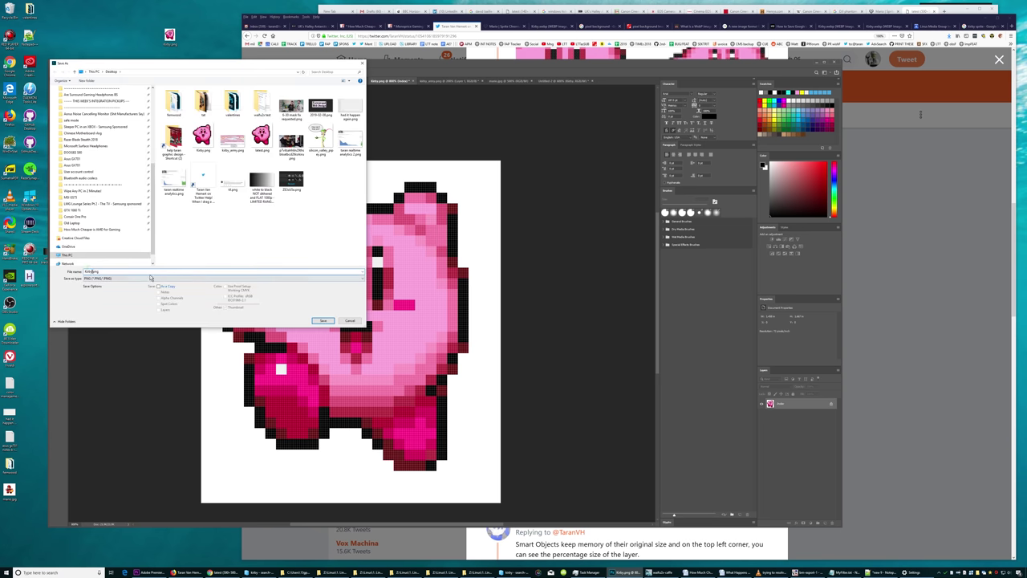
type("a")
type("100")
key("Return")
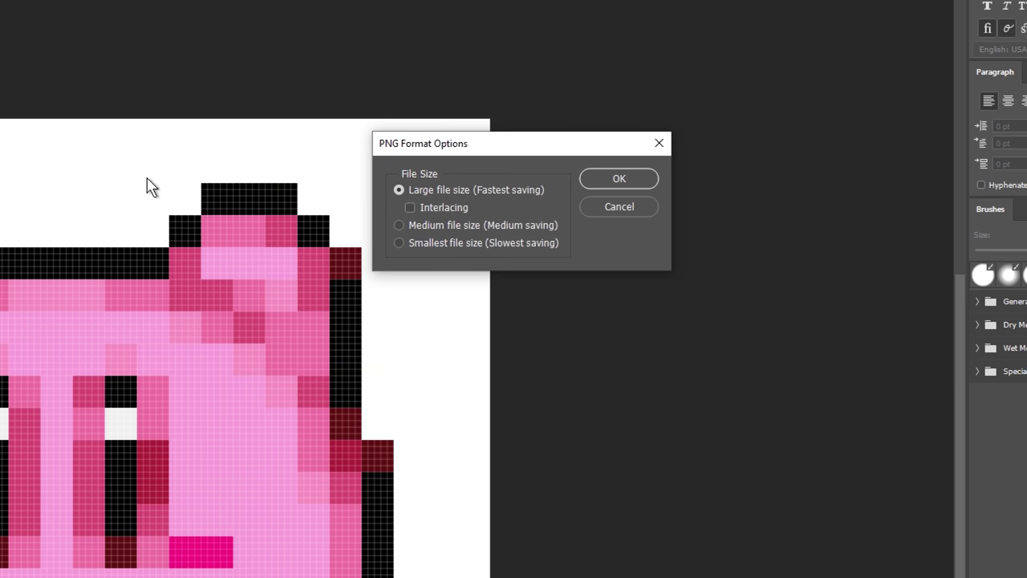
left_click(464, 221)
left_click(607, 178)
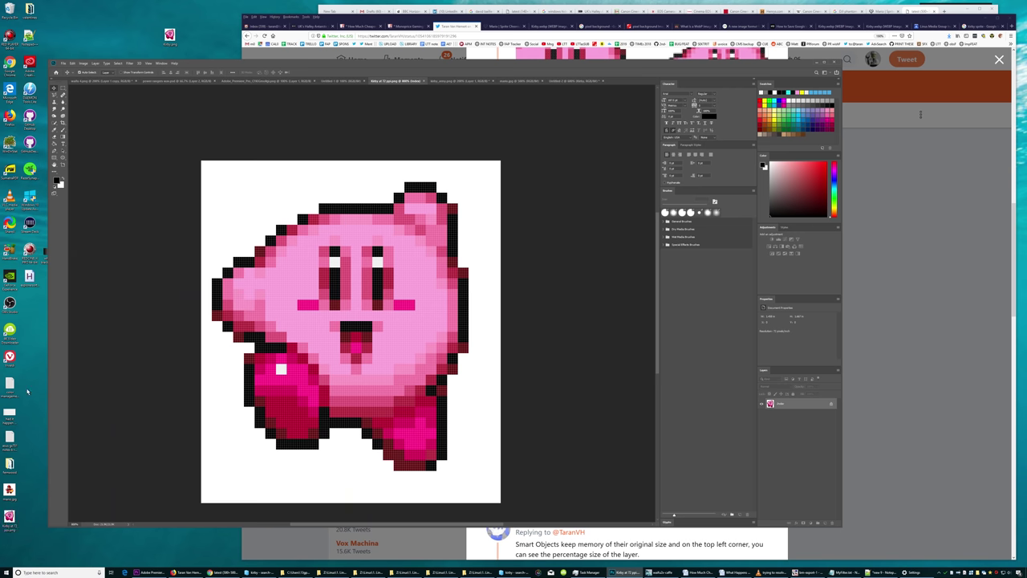
Reorder the document tabs, zoom in on Kirby's mouth, and return to the Untitled-2 comparison
left_click_drag(9, 518, 198, 40)
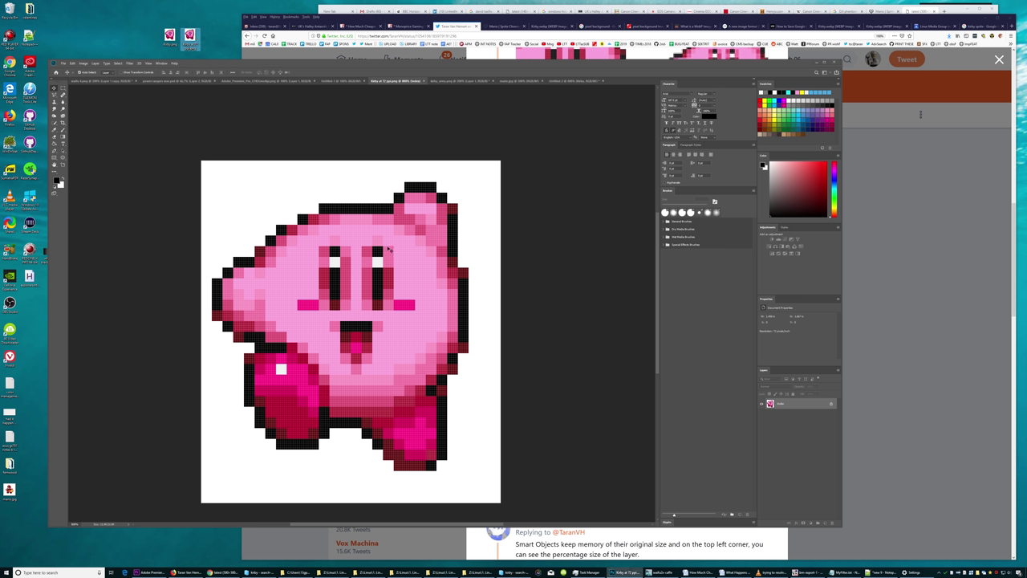
left_click_drag(425, 82, 577, 81)
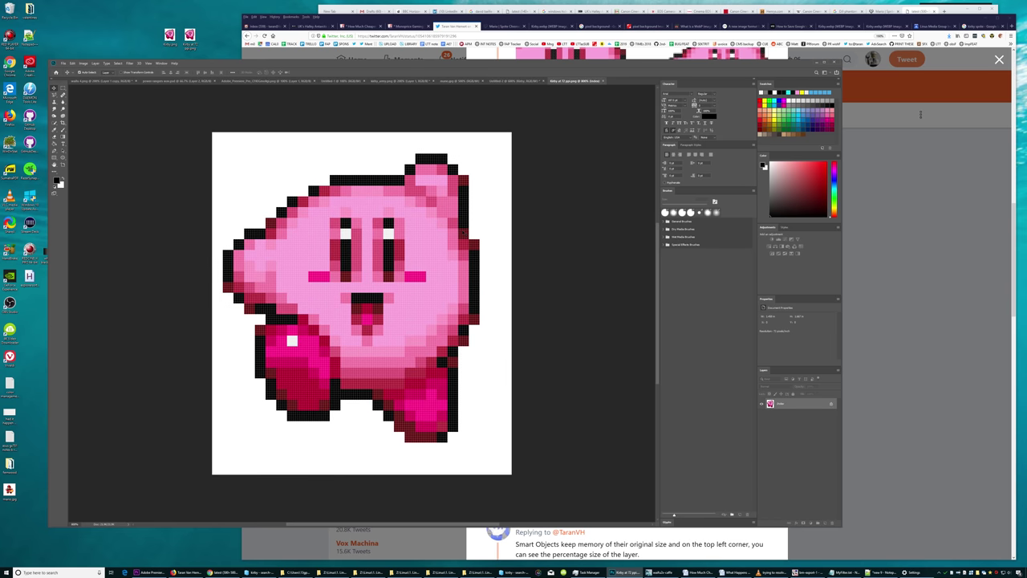
key("ctrl+plus")
key("ctrl+plus")
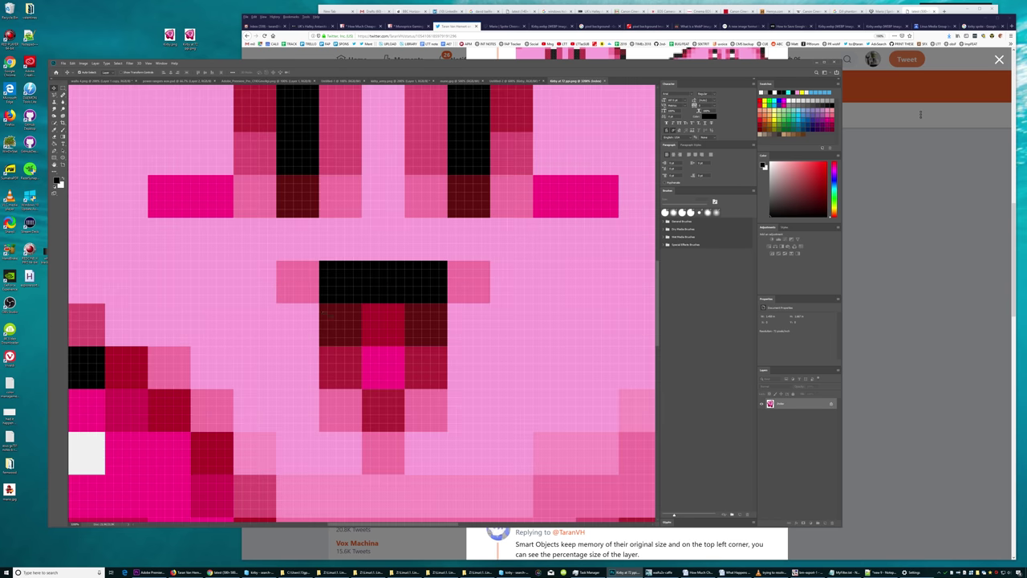
scroll(359, 356, "down", 3)
scroll(385, 321, "left", 4)
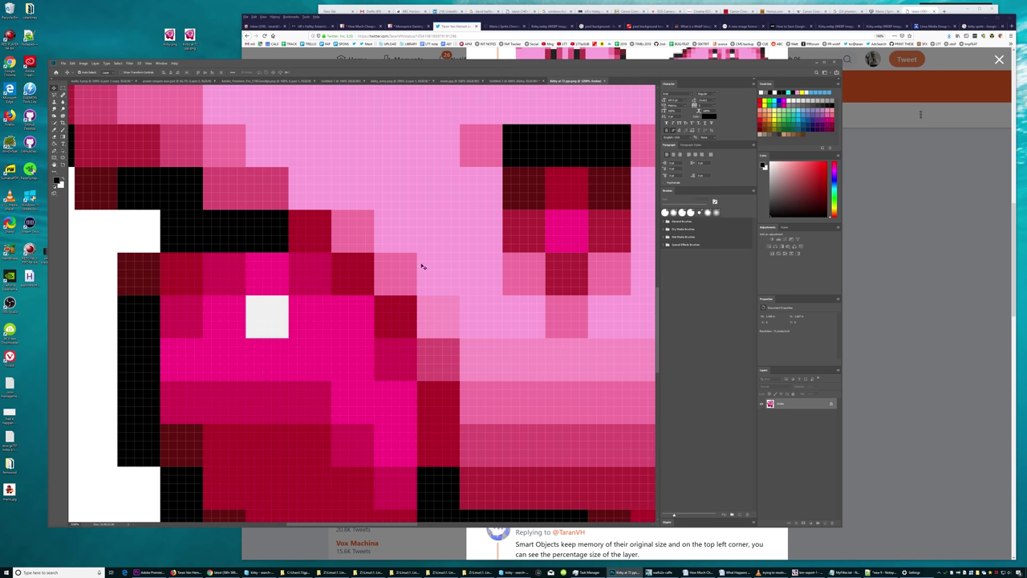
scroll(423, 266, "left", 4)
scroll(433, 270, "up", 1)
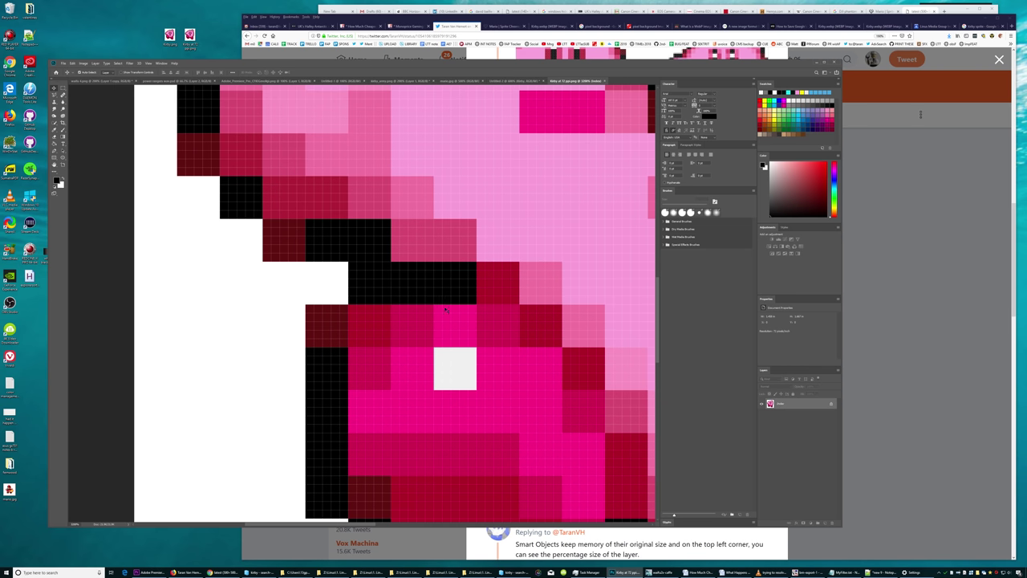
scroll(444, 322, "down", 2)
scroll(448, 323, "down", 1)
scroll(453, 324, "down", 2)
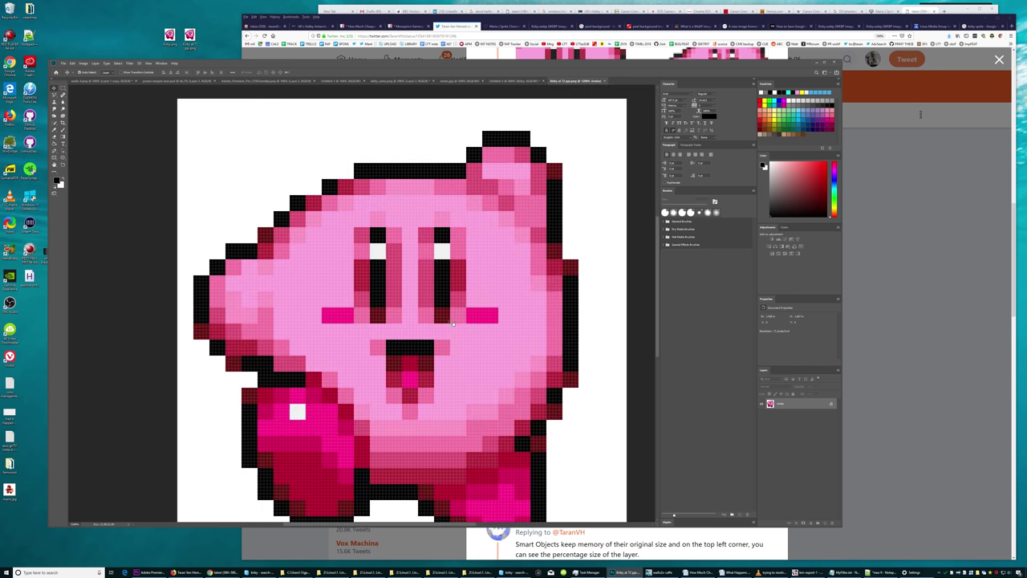
scroll(453, 307, "down", 1)
left_click(514, 81)
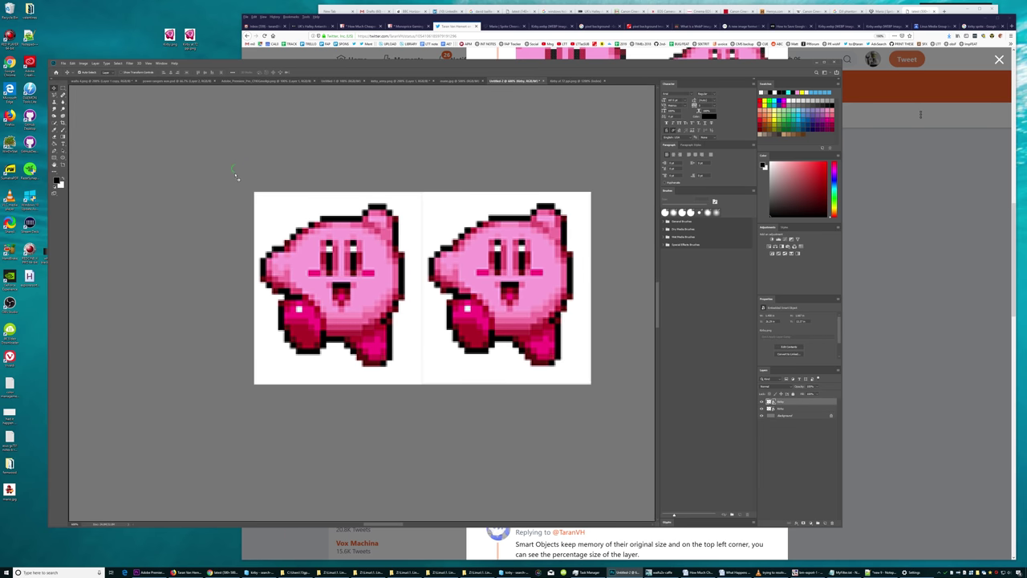
key("ctrl+t")
mouse_move(204, 261)
left_mouse_down()
mouse_move(400, 252)
mouse_move(325, 252)
left_mouse_up()
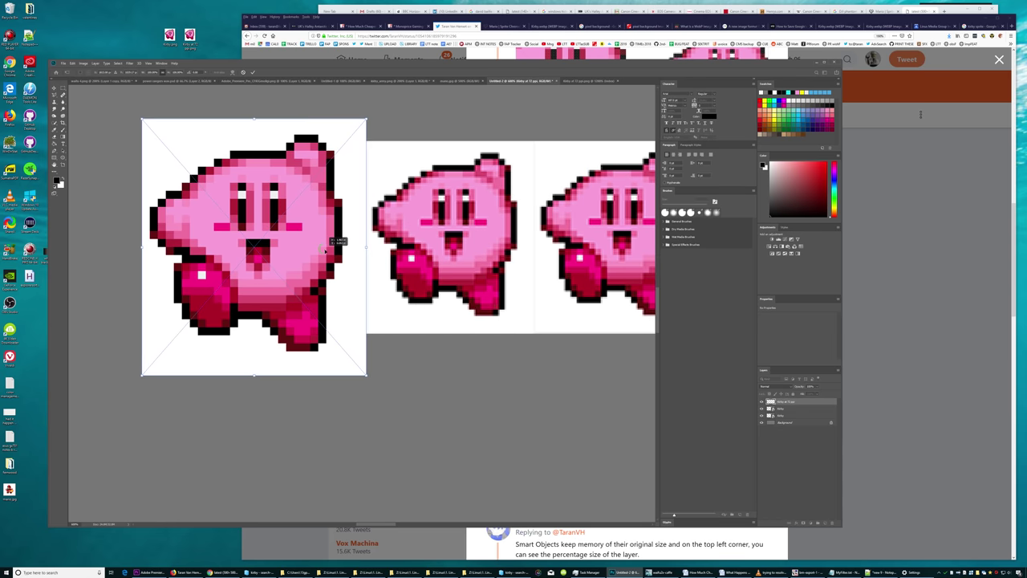
key("Return")
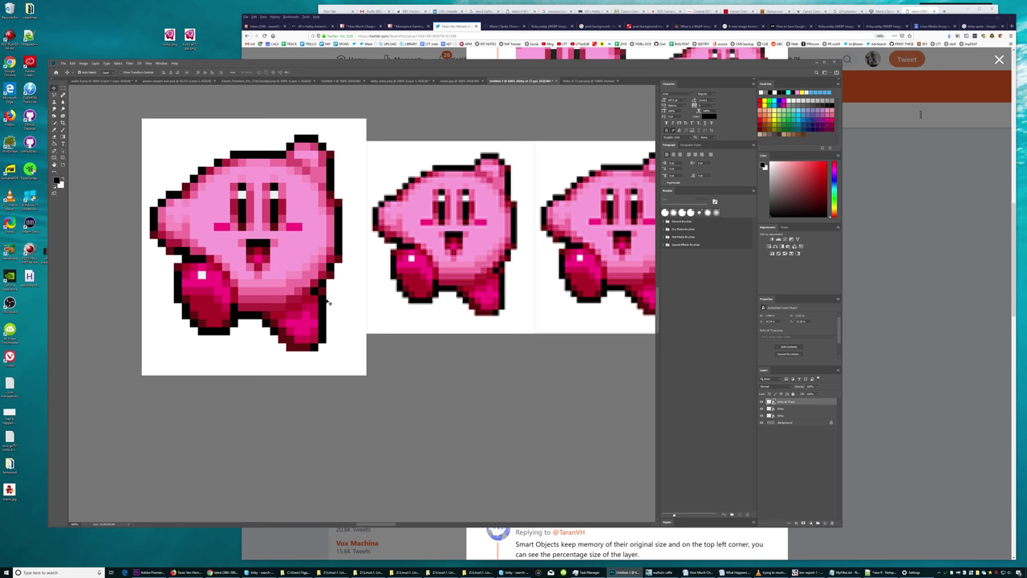
left_click_drag(304, 261, 316, 256)
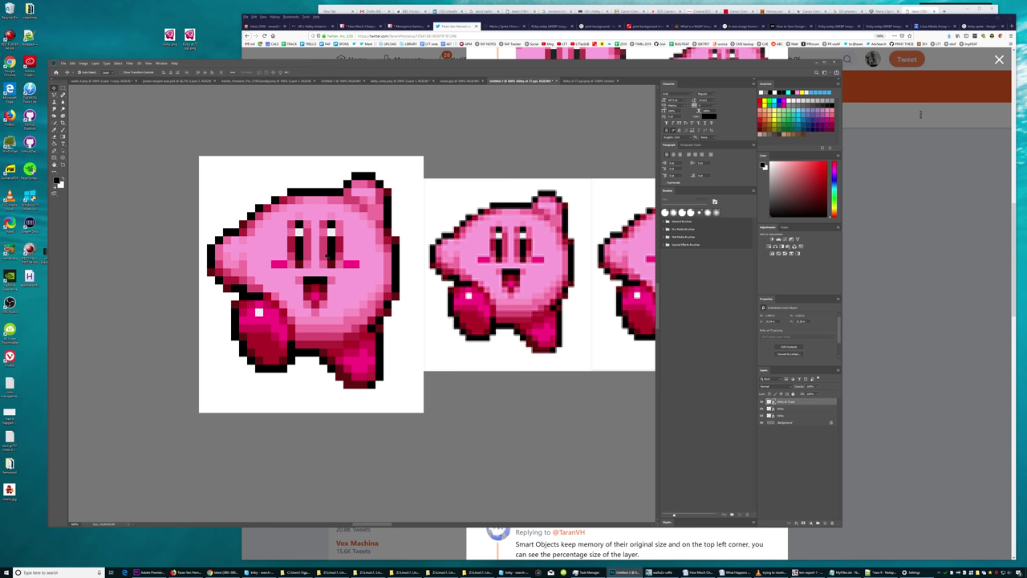
left_click_drag(349, 255, 433, 268)
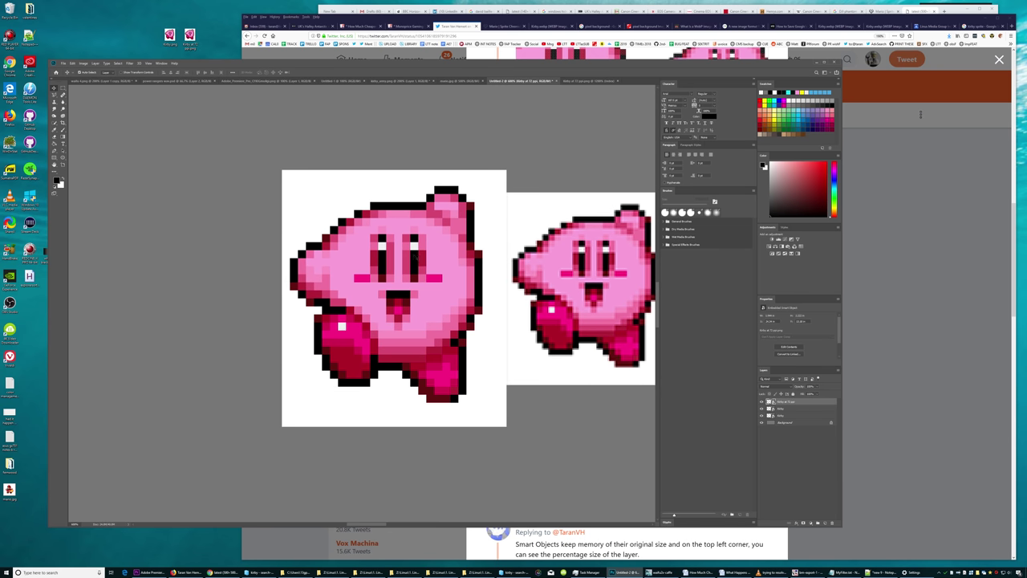
scroll(344, 272, "up", 3)
scroll(344, 272, "up", 2)
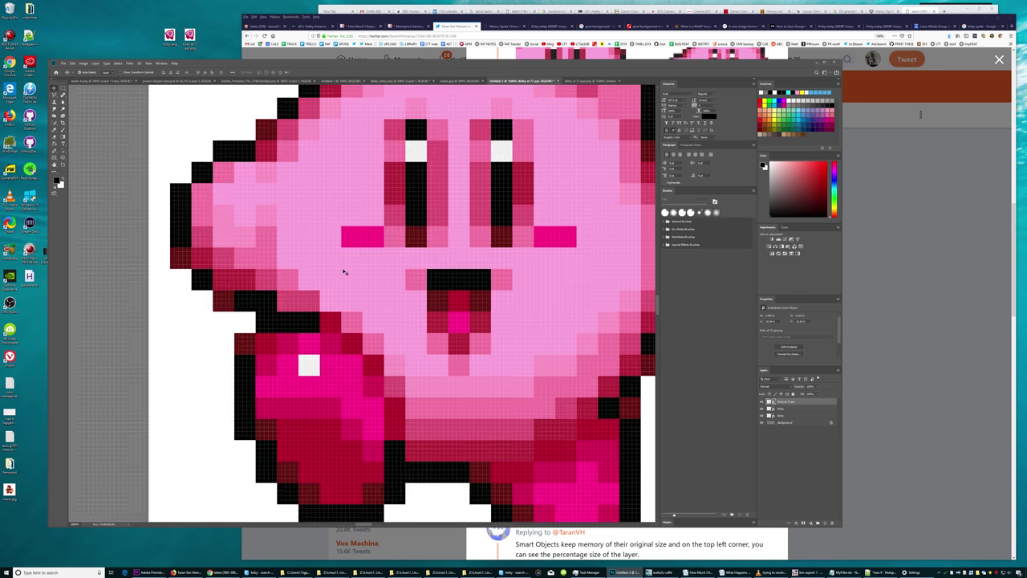
scroll(459, 219, "right", 3)
scroll(450, 233, "right", 3)
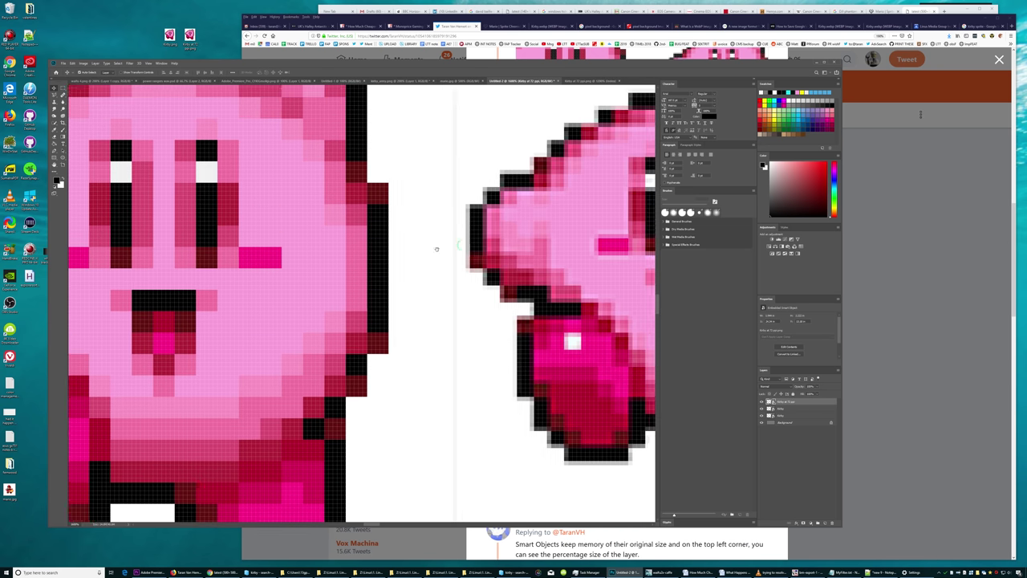
scroll(437, 248, "right", 5)
scroll(345, 257, "down", 5)
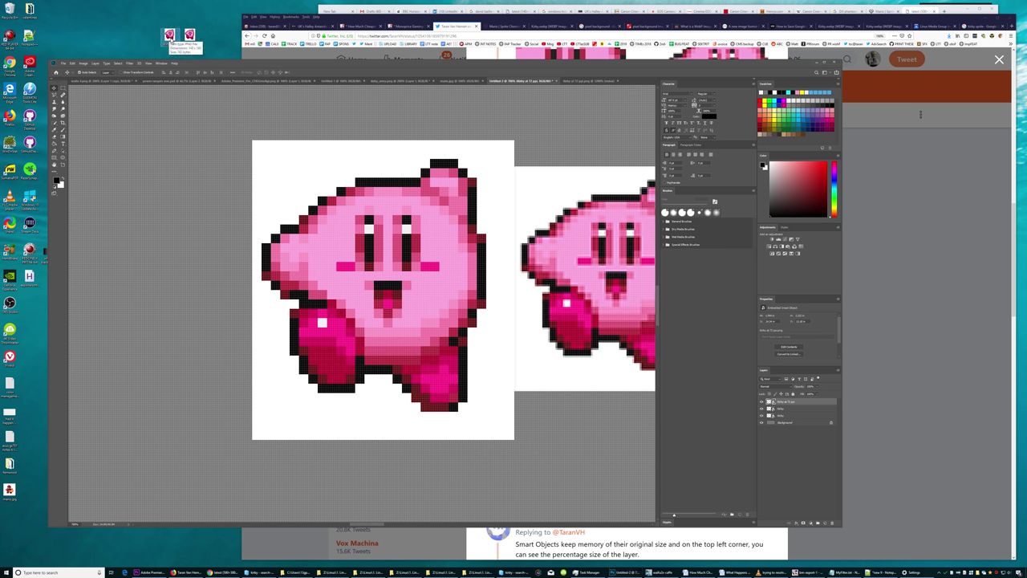
left_click(169, 36)
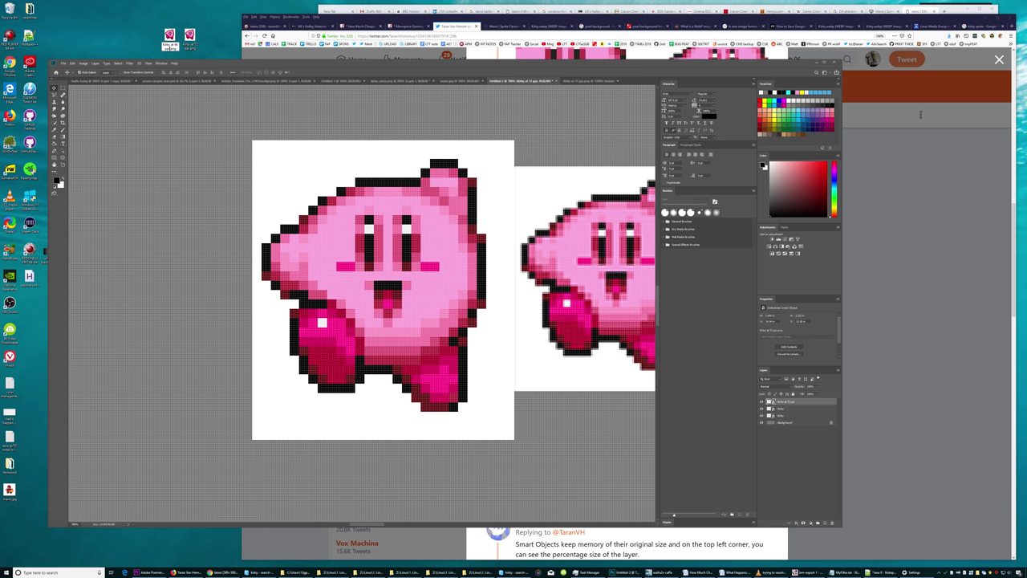
Place the Kirby PNG into the comparison document and move it below the existing copies
left_click_drag(170, 46, 403, 297)
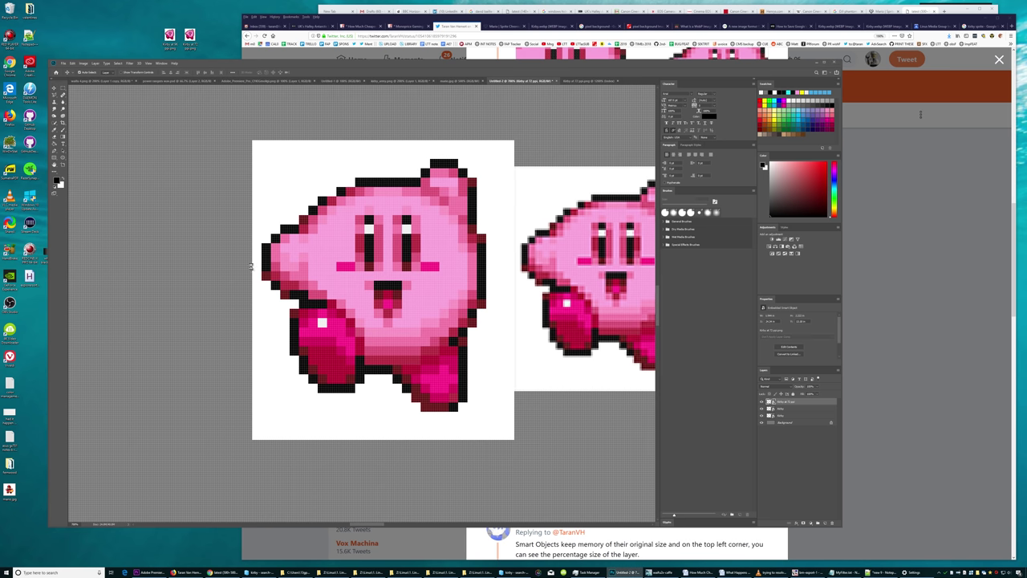
key("Return")
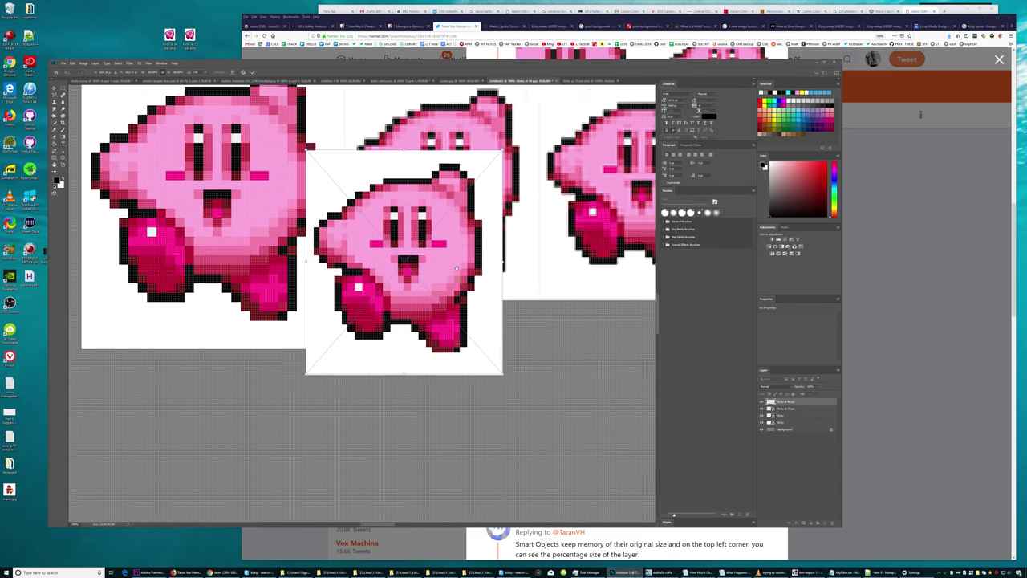
left_click_drag(170, 40, 499, 376)
mouse_move(438, 306)
left_mouse_down()
mouse_move(458, 352)
mouse_move(484, 368)
left_mouse_up()
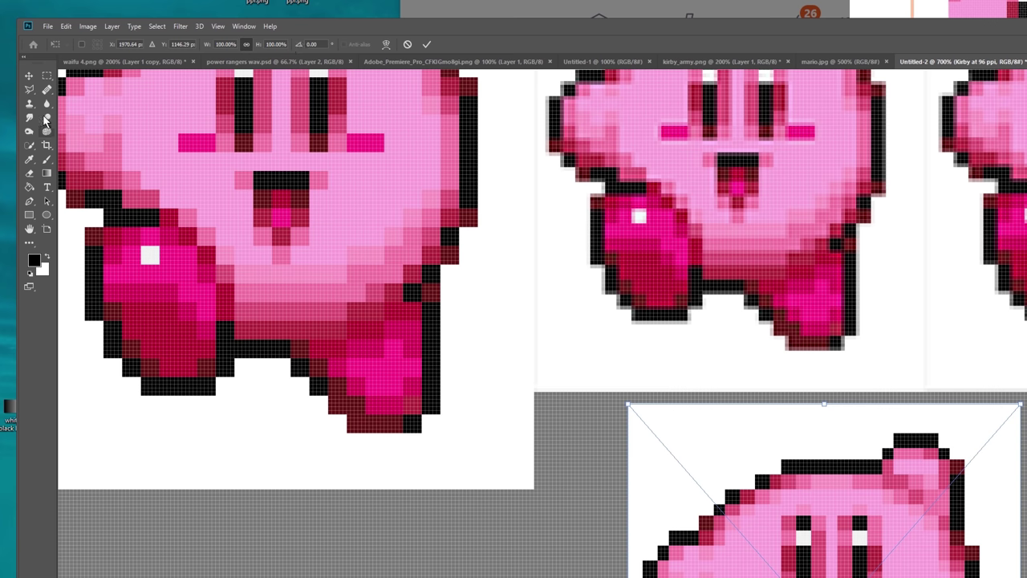
left_click(29, 75)
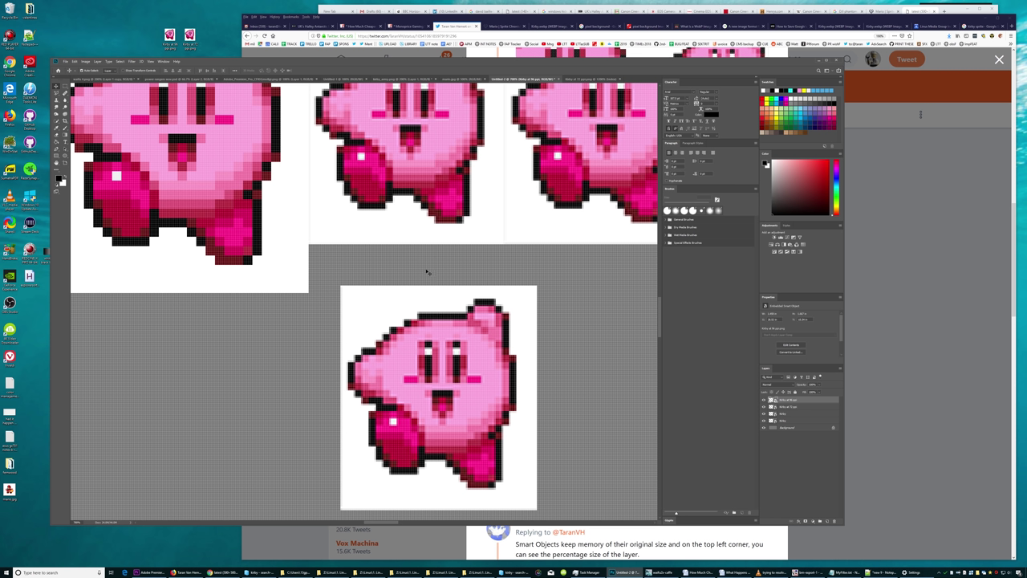
key("ctrl+t")
left_click(74, 61)
mouse_move(124, 448)
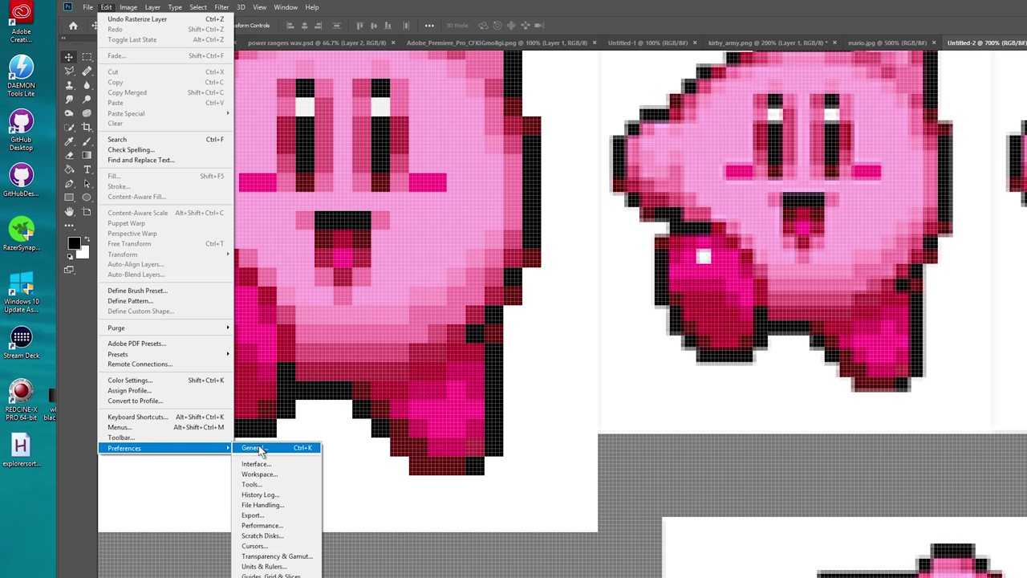
Uncheck 'Always Create Smart Objects when Placing' in General preferences and confirm
left_click(255, 447)
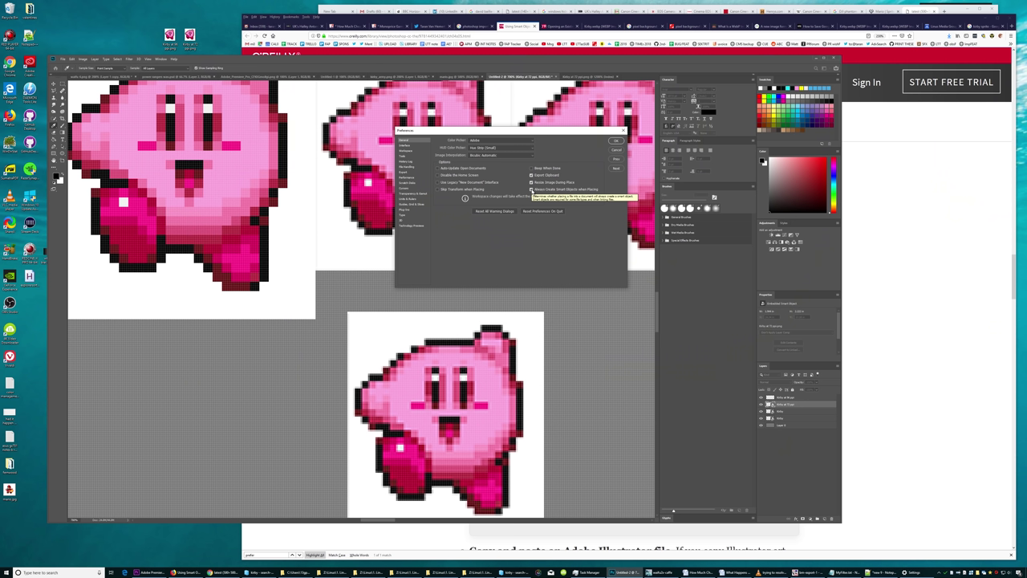
left_click(530, 189)
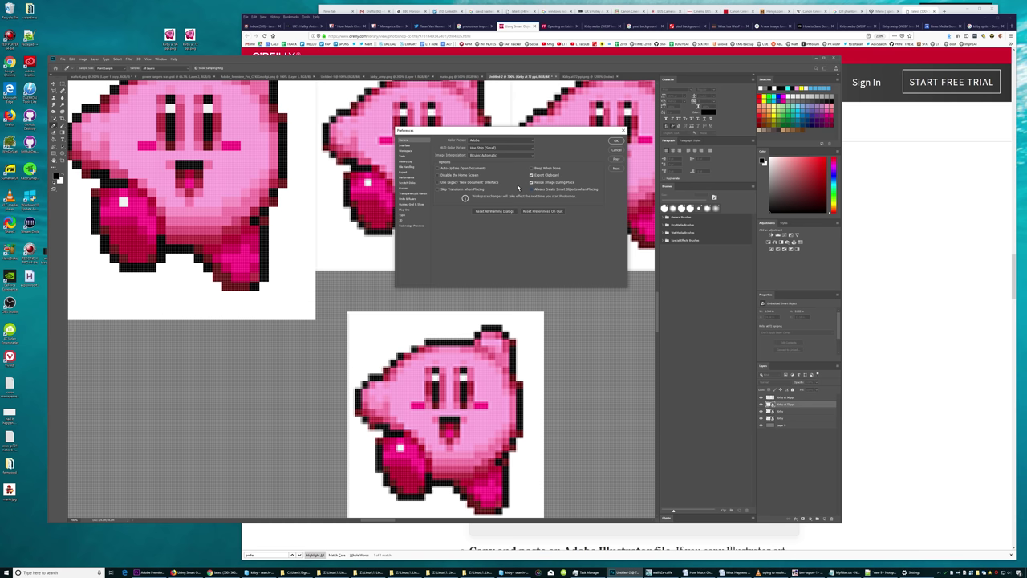
left_click(617, 142)
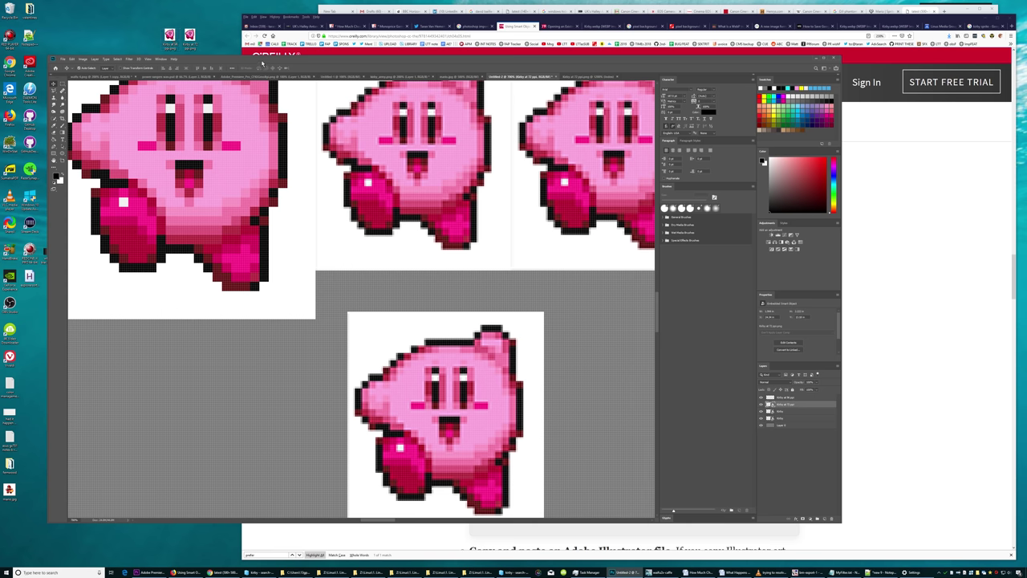
Place both Kirby files into the document, nudge them into position, then undo the placement
left_click_drag(262, 62, 260, 67)
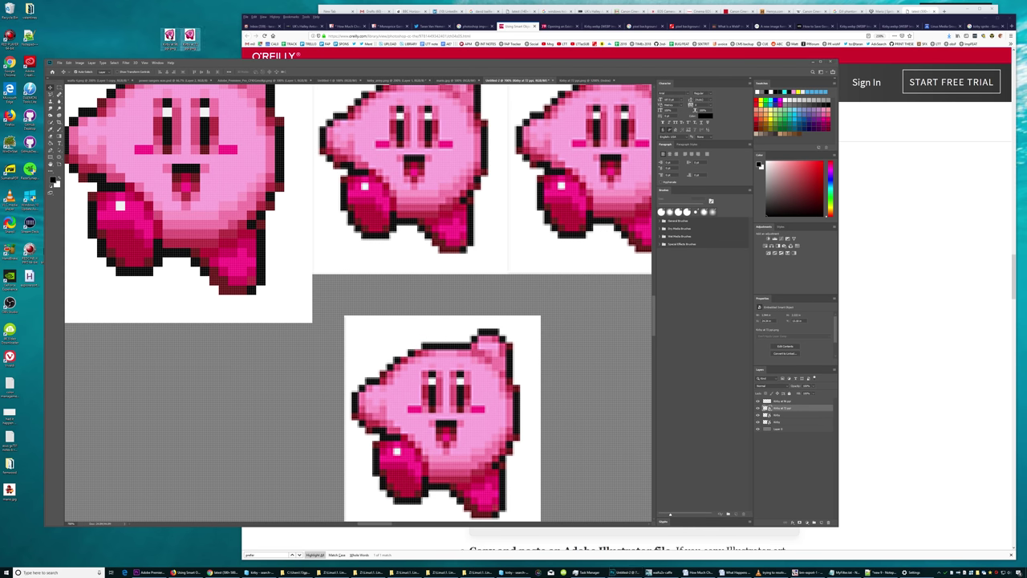
left_click_drag(201, 50, 162, 29)
left_click_drag(190, 40, 522, 327)
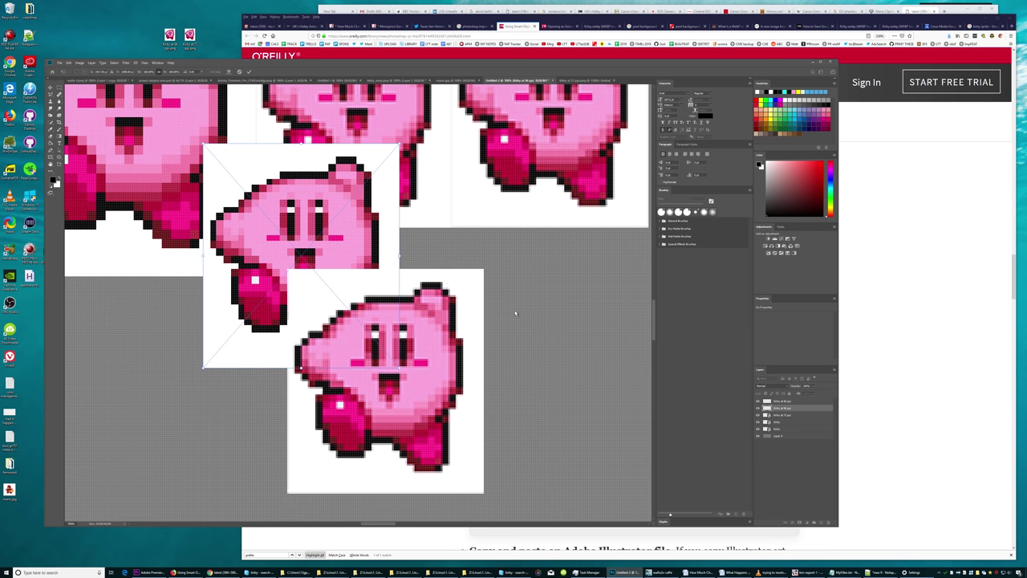
left_click_drag(334, 246, 389, 332)
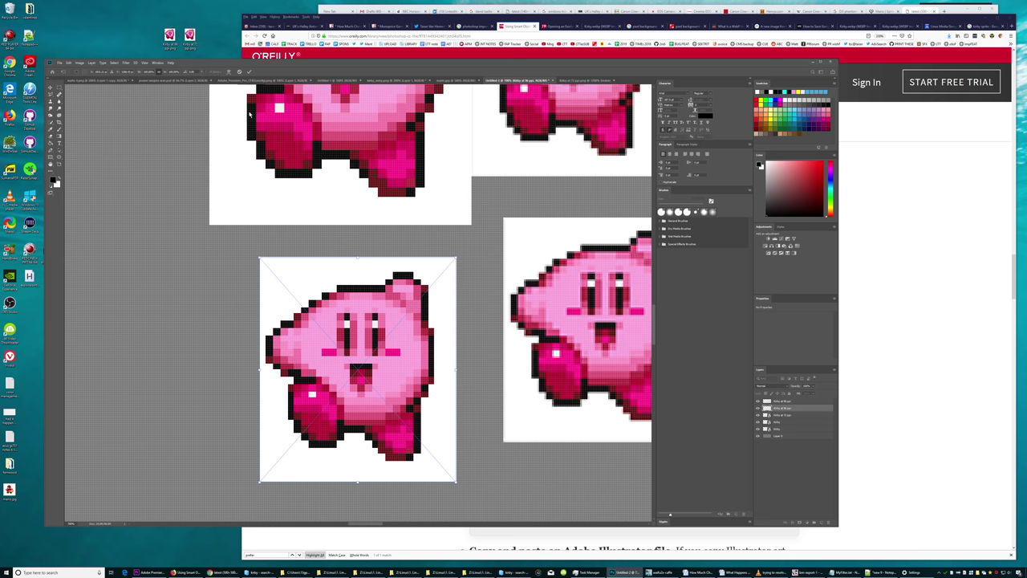
key("Left")
key("Left")
key("Down")
key("Right")
key("Right")
key("Right")
key("Up")
key("Up")
key("Up")
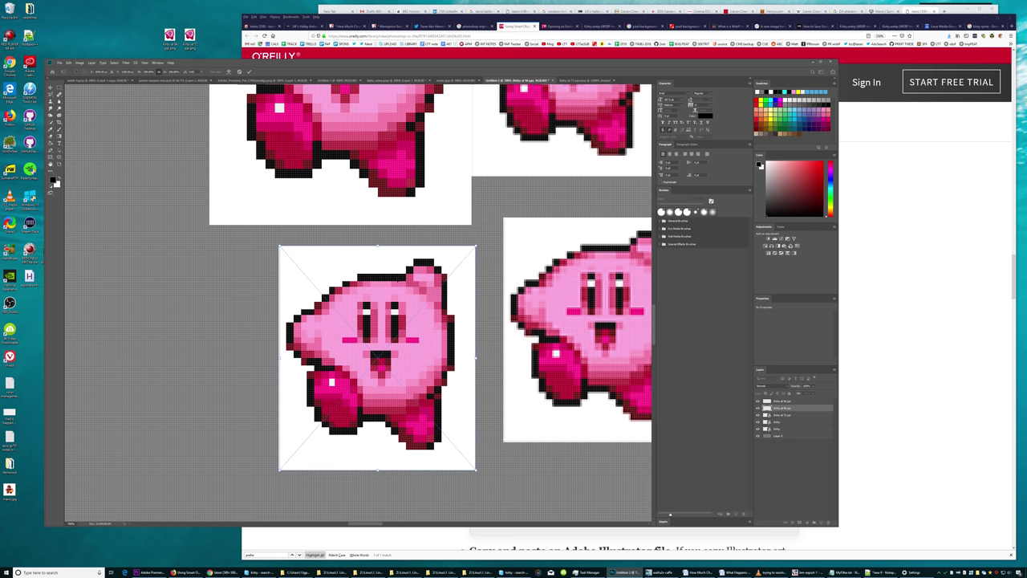
key("Return")
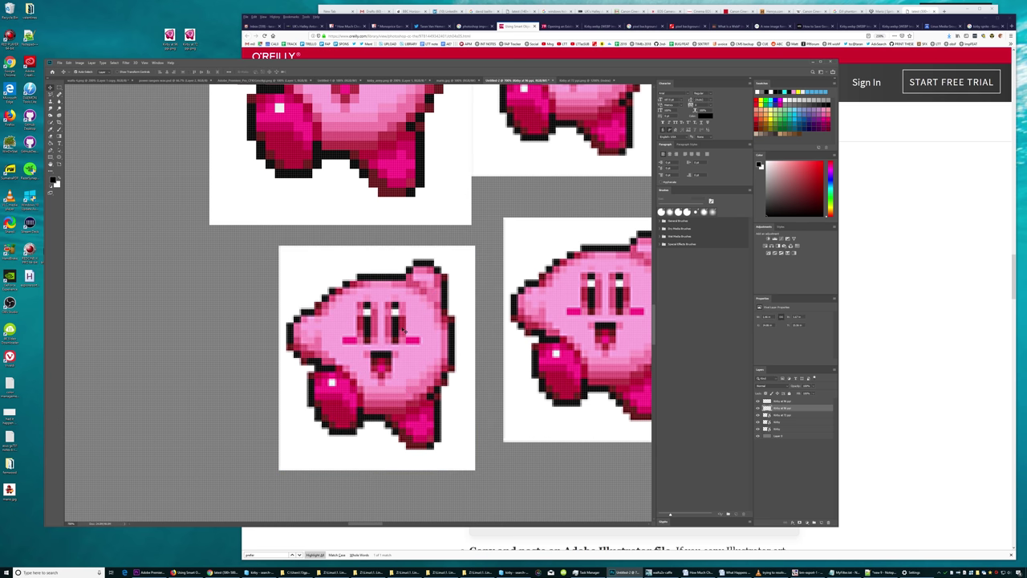
key("ctrl+z")
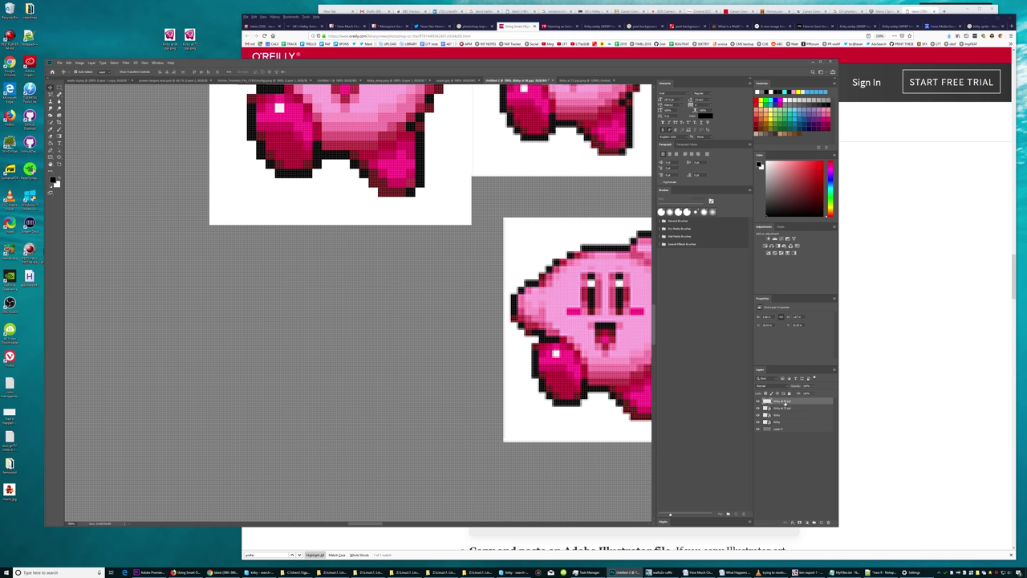
Briefly free-transform the right Kirby and the Kirby at 72 ppi layer without changes
key("ctrl+t")
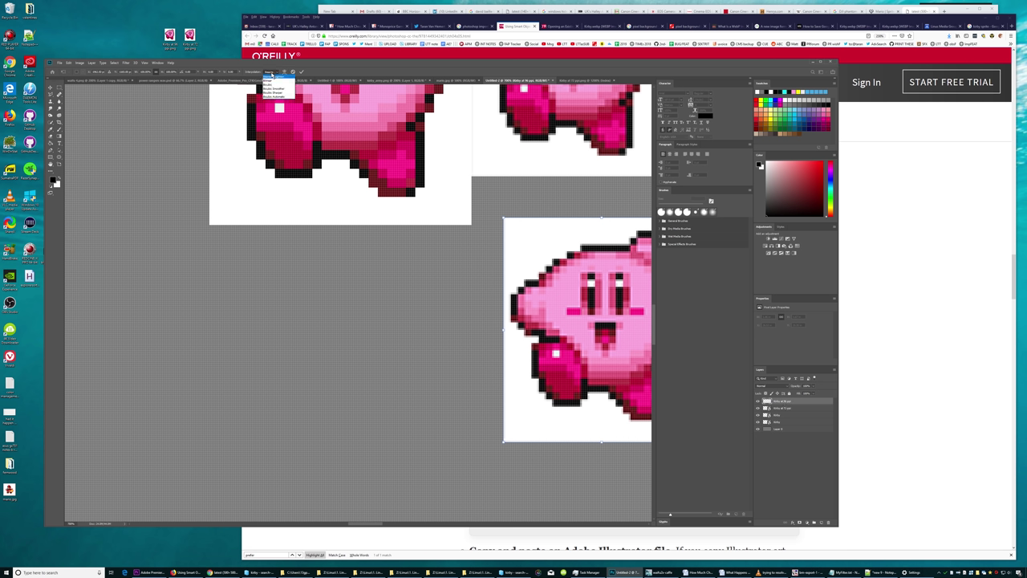
key("Return")
left_click(783, 407)
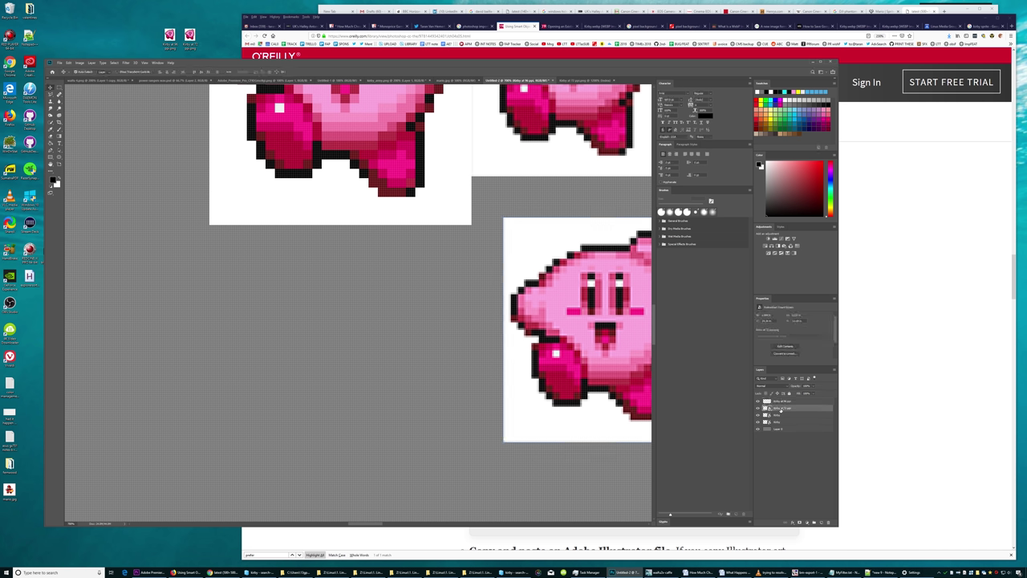
key("ctrl+t")
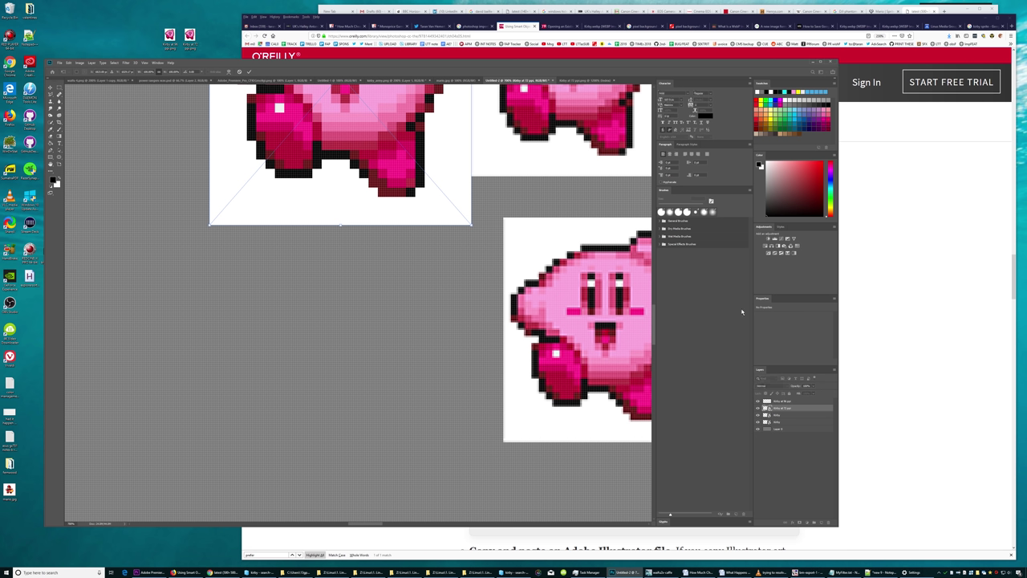
key("Return")
Free-transform the Kirby at 96 ppi layer using Nearest Neighbor interpolation
left_click(782, 401)
key("ctrl+t")
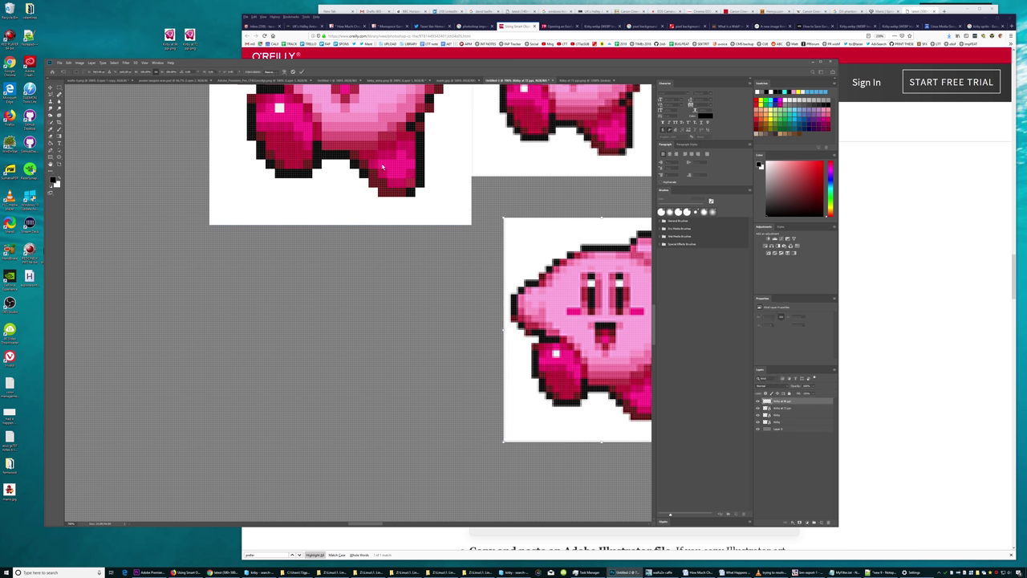
left_click(269, 71)
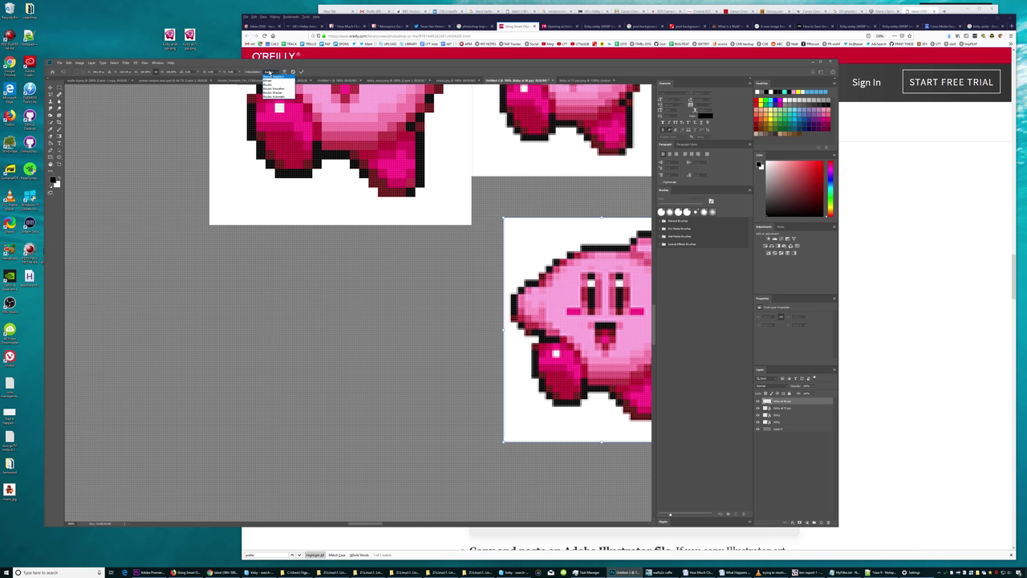
left_click(272, 77)
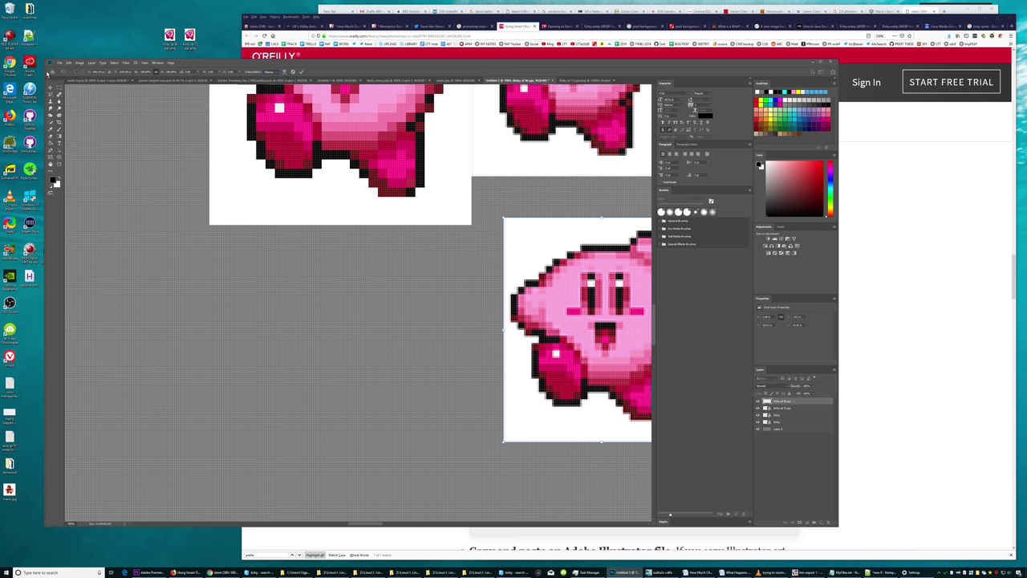
mouse_move(46, 70)
left_mouse_down()
mouse_move(92, 103)
mouse_move(105, 150)
mouse_move(127, 172)
left_mouse_up()
Toggle the floating transform settings bar and move it out of the way
left_click(158, 62)
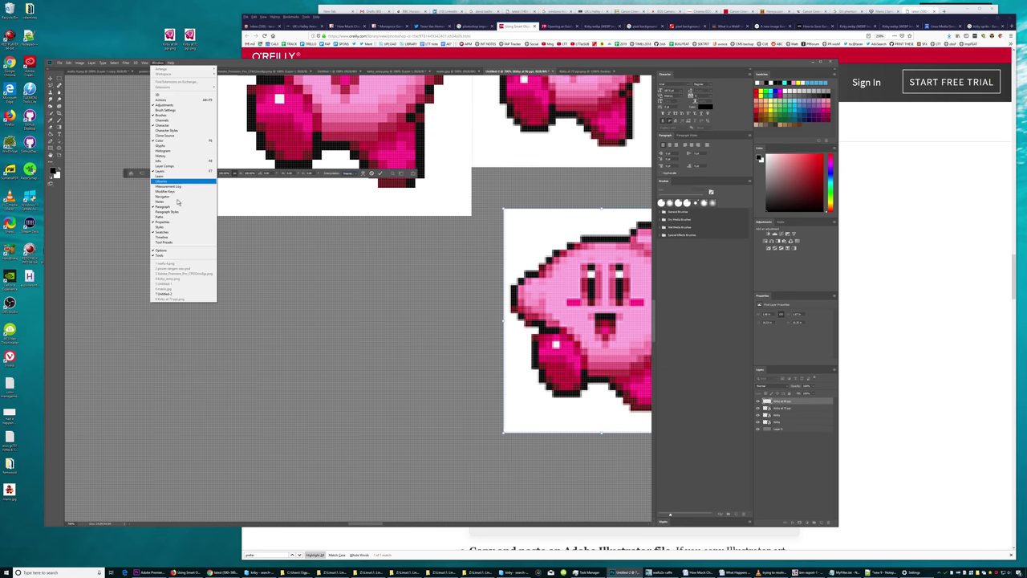
left_click(160, 250)
left_click(158, 63)
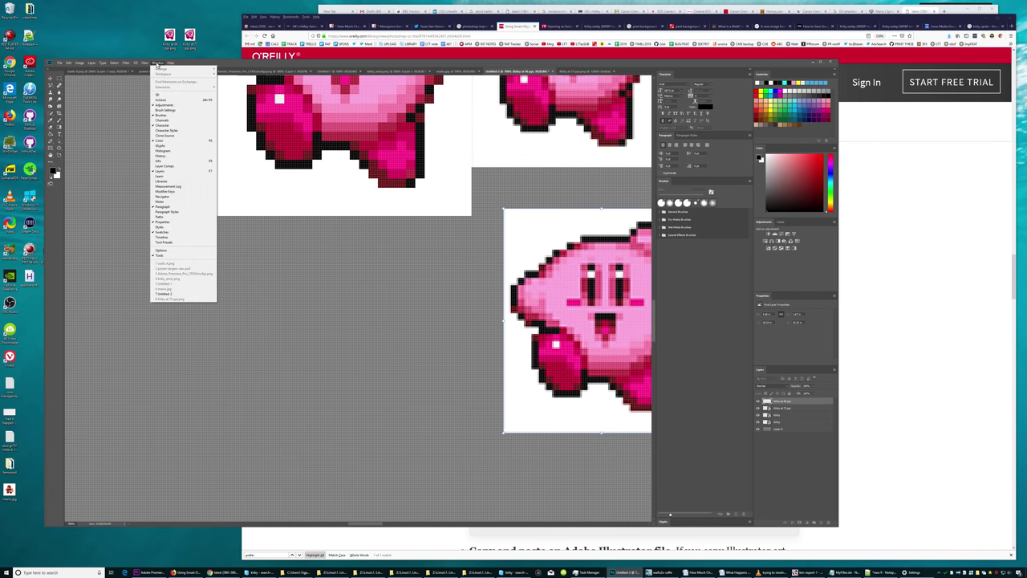
left_click(161, 249)
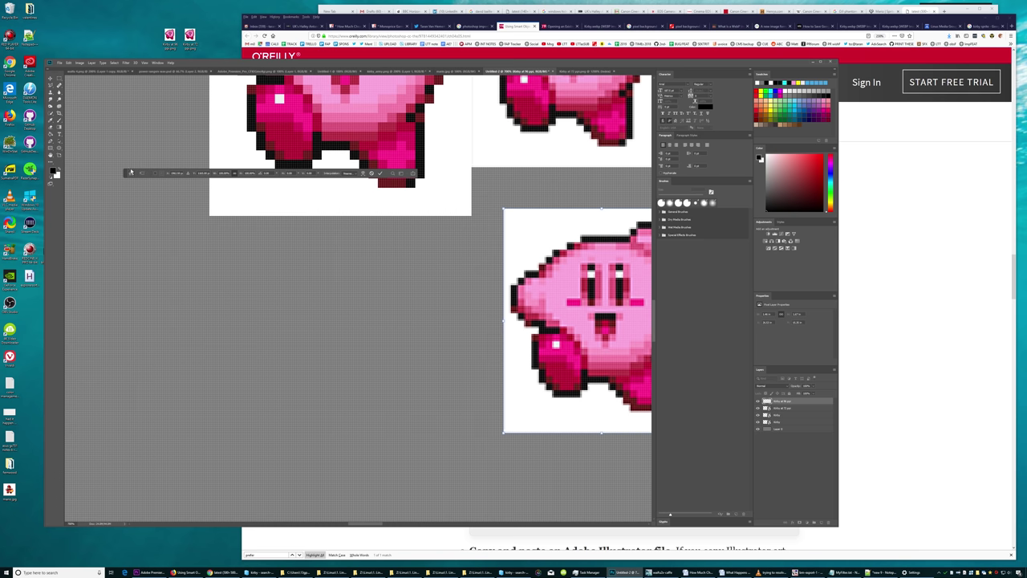
left_click_drag(130, 173, 184, 151)
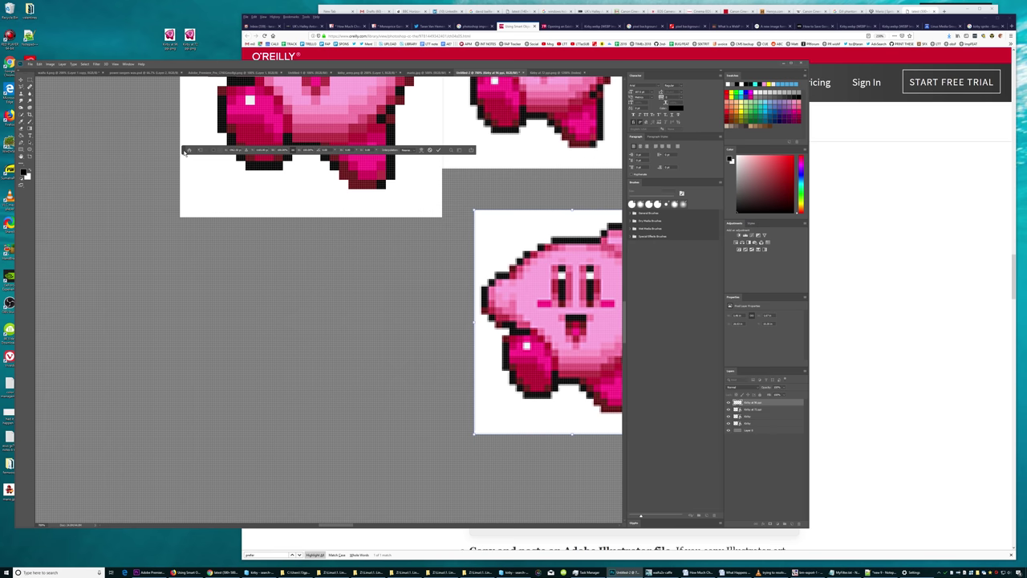
left_click_drag(185, 151, 221, 266)
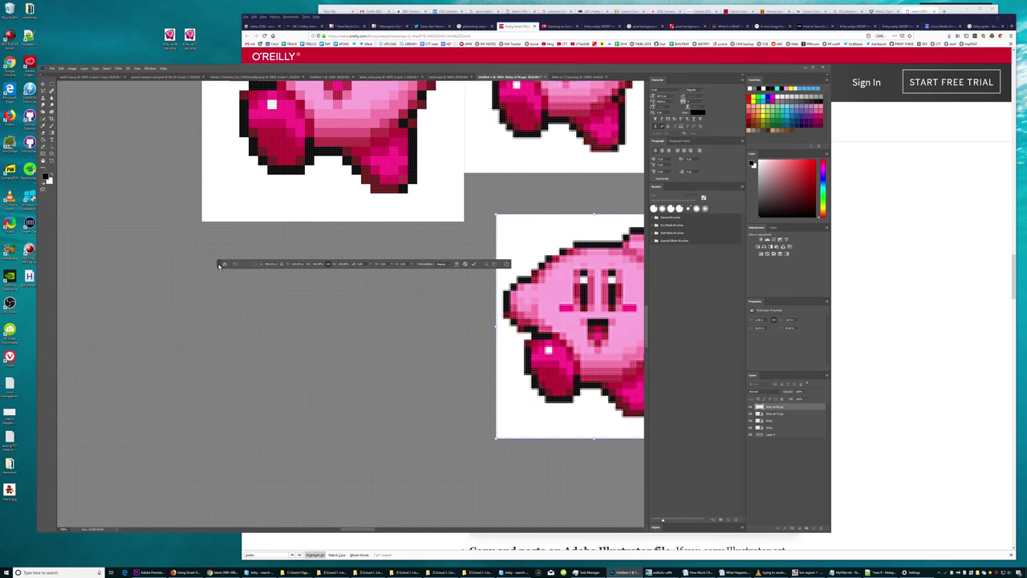
left_click_drag(214, 266, 54, 76)
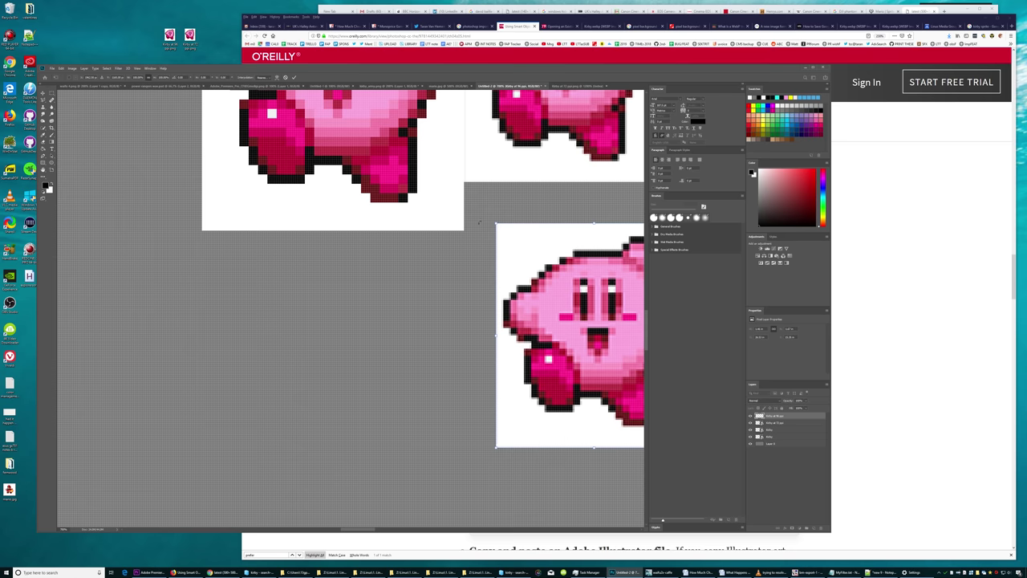
Move the Kirby copy under the left Kirby, scale it up, and commit
mouse_move(556, 260)
left_mouse_down()
mouse_move(496, 294)
mouse_move(412, 295)
left_mouse_up()
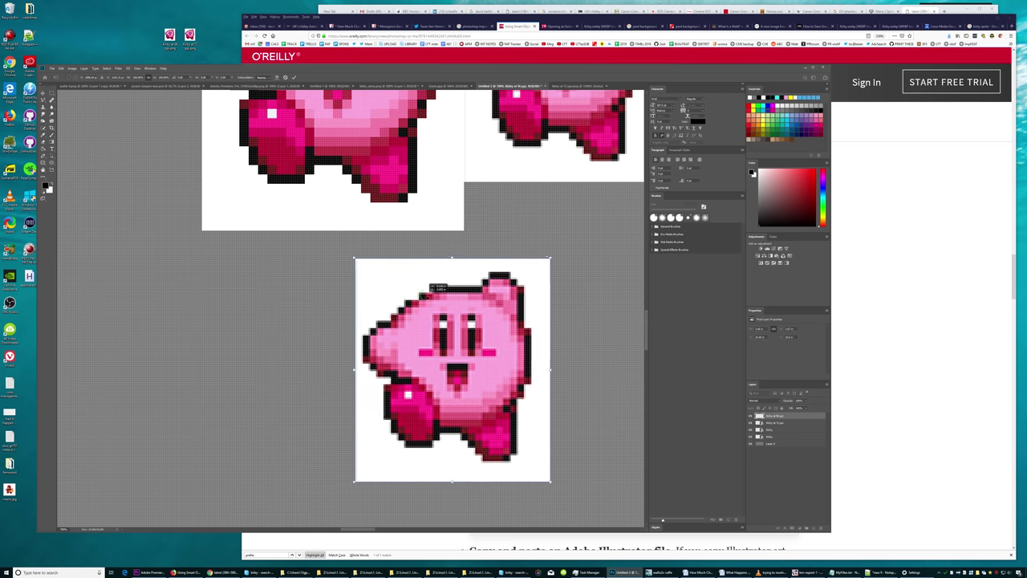
mouse_move(544, 272)
left_mouse_down()
mouse_move(566, 269)
mouse_move(618, 201)
left_mouse_up()
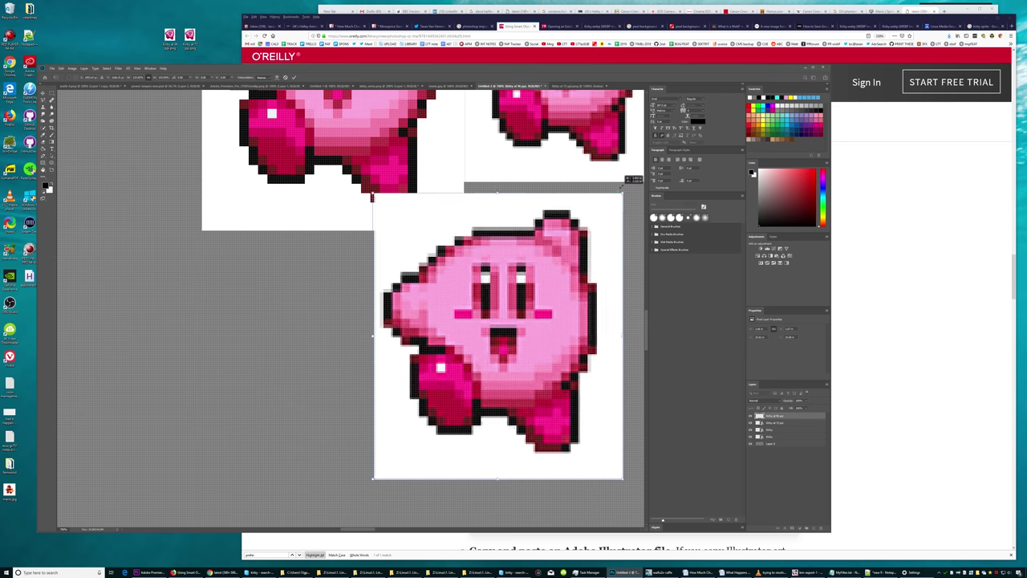
left_click_drag(548, 257, 382, 298)
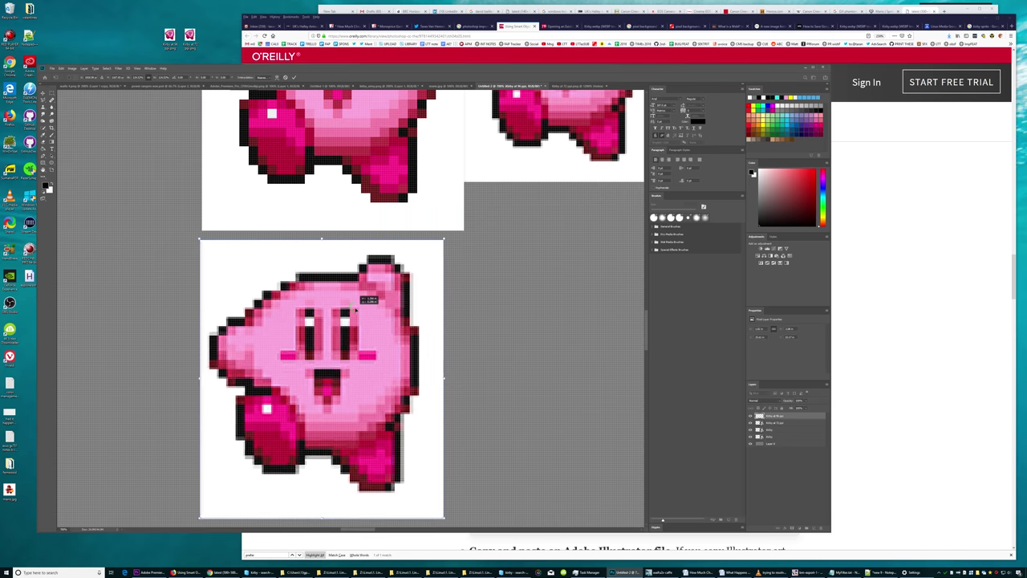
mouse_move(452, 238)
left_mouse_down()
mouse_move(475, 209)
mouse_move(462, 215)
left_mouse_up()
key("Return")
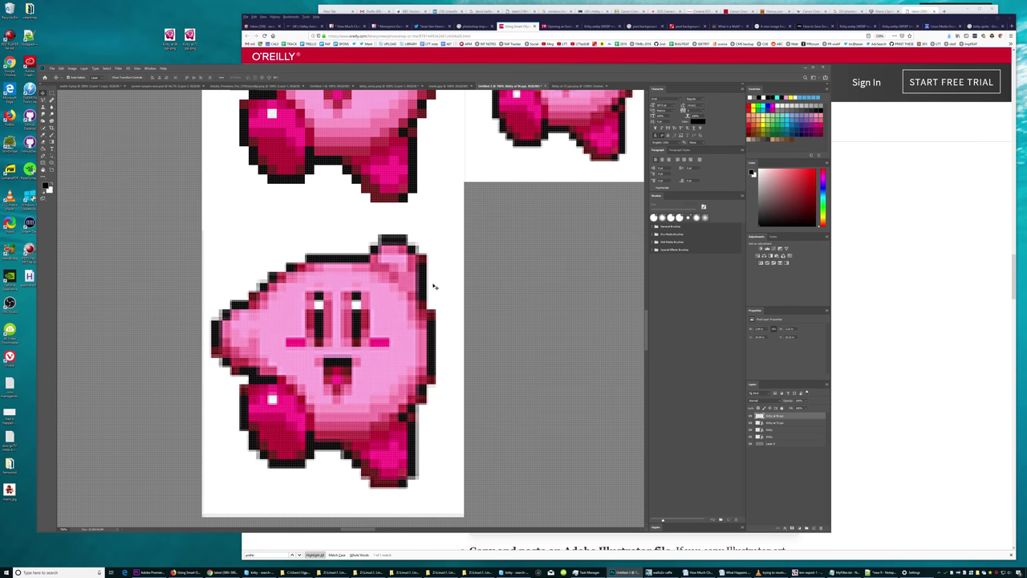
scroll(434, 287, "down", 1)
mouse_move(411, 286)
left_mouse_down()
mouse_move(410, 322)
mouse_move(531, 276)
left_mouse_up()
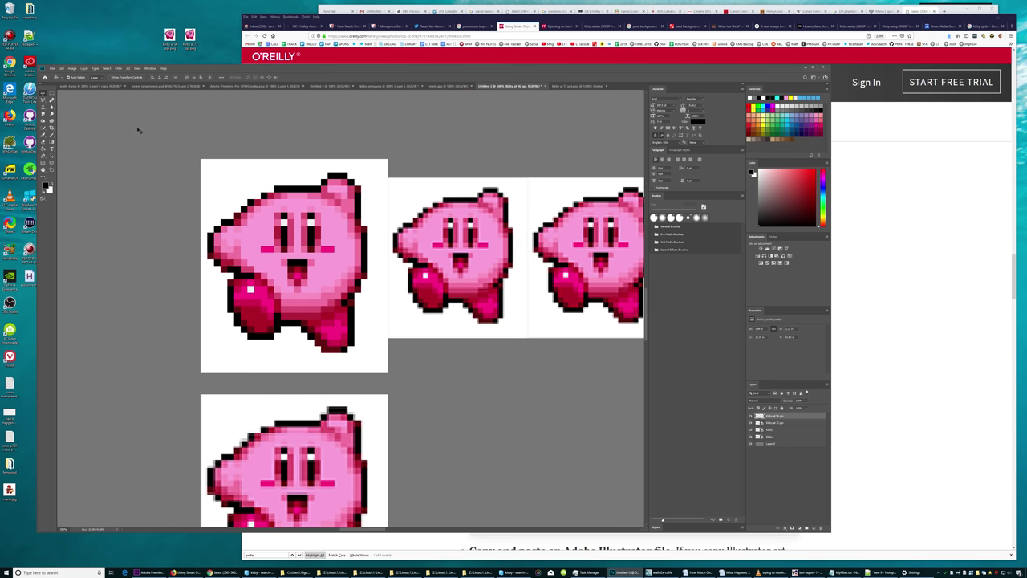
Review General preferences, cancel, and delete the enlarged lower Kirby layer
left_click(61, 68)
left_click(144, 287)
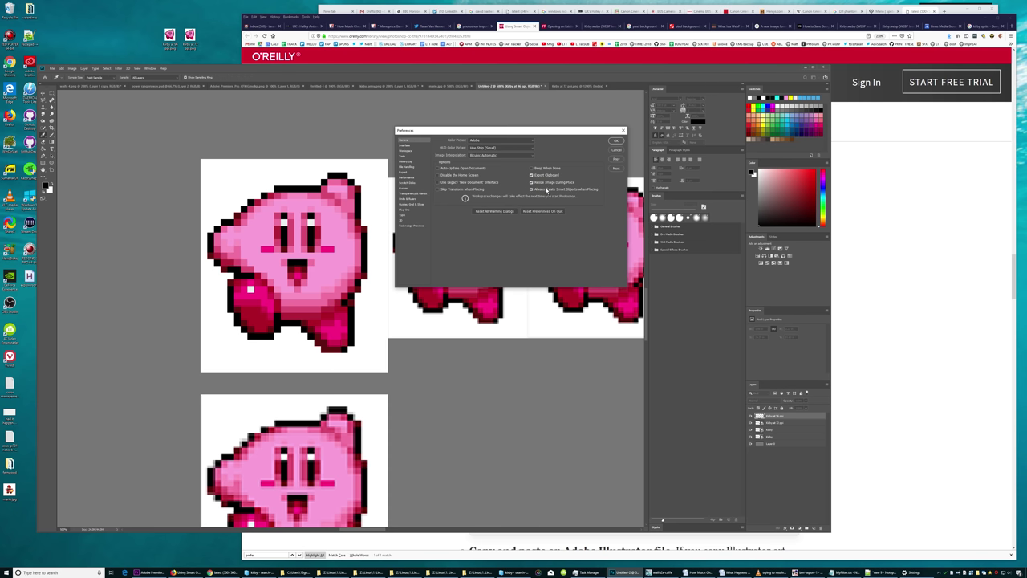
left_click(614, 149)
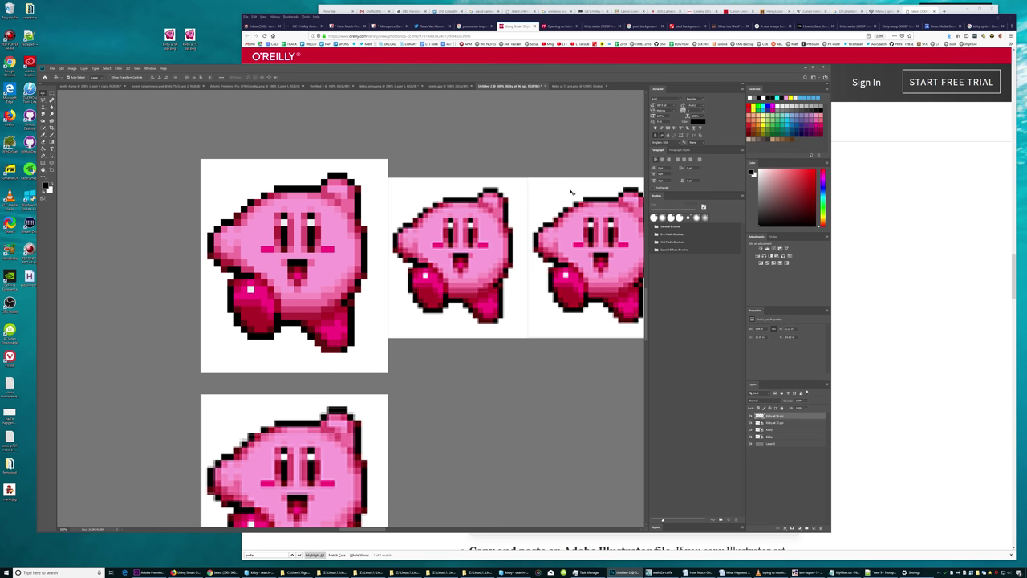
scroll(511, 254, "right", 2)
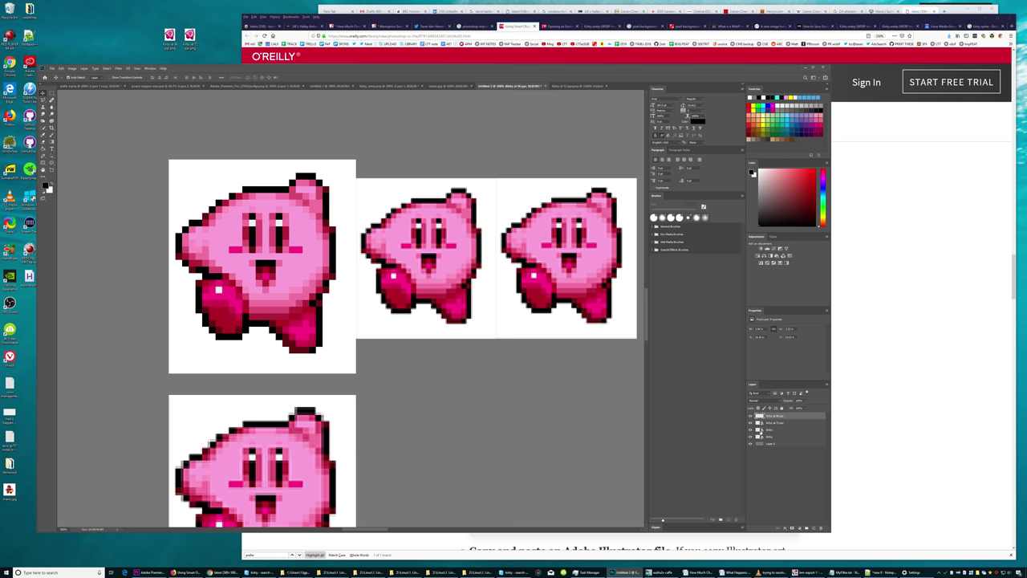
key("Delete")
Open Kirby at 96 ppi.png, zoom in, and select the whole image
scroll(561, 353, "up", 1)
scroll(393, 281, "right", 1)
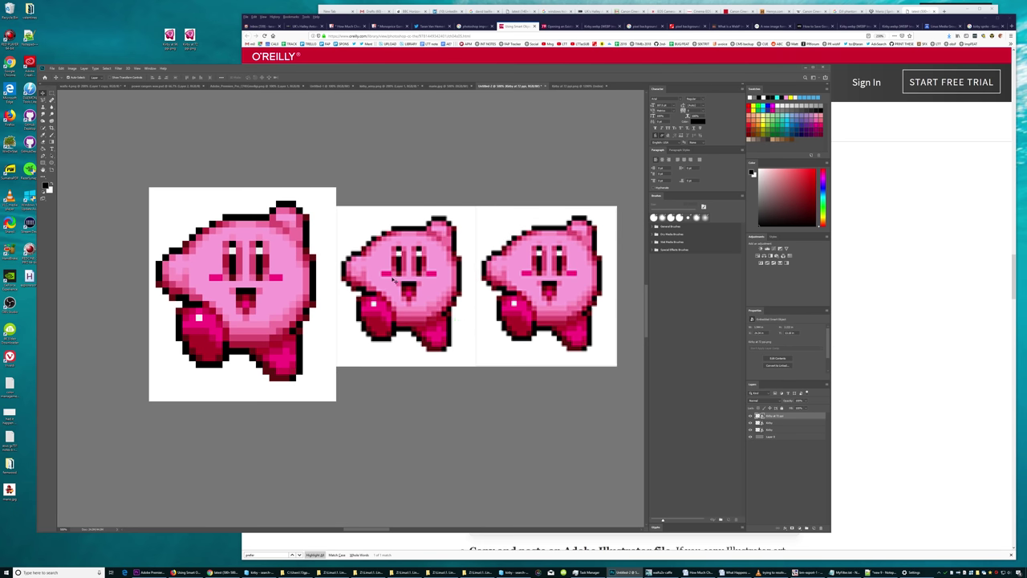
left_click(188, 49)
key("Return")
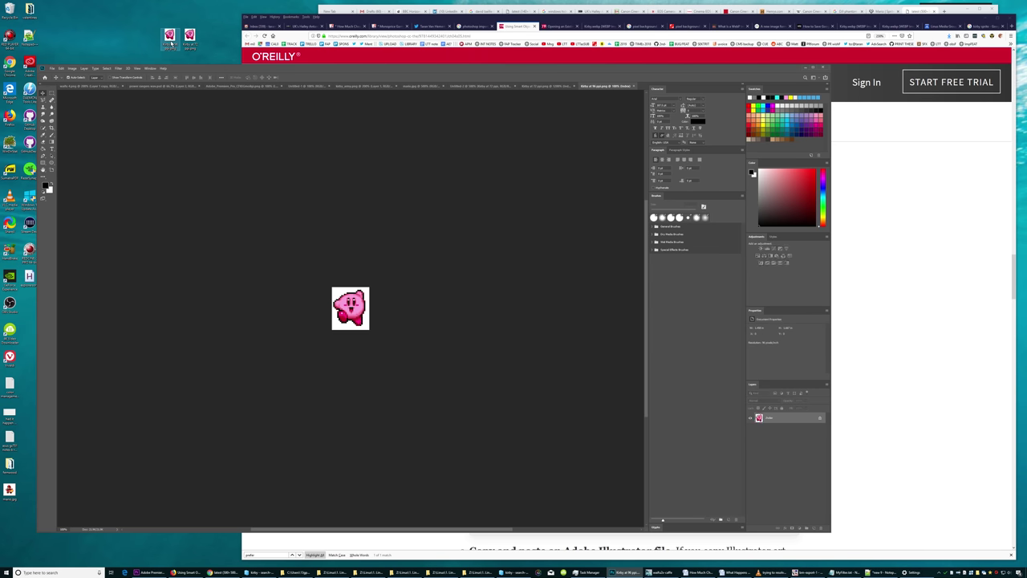
key("ctrl+plus")
key("ctrl+plus")
key("ctrl+plus")
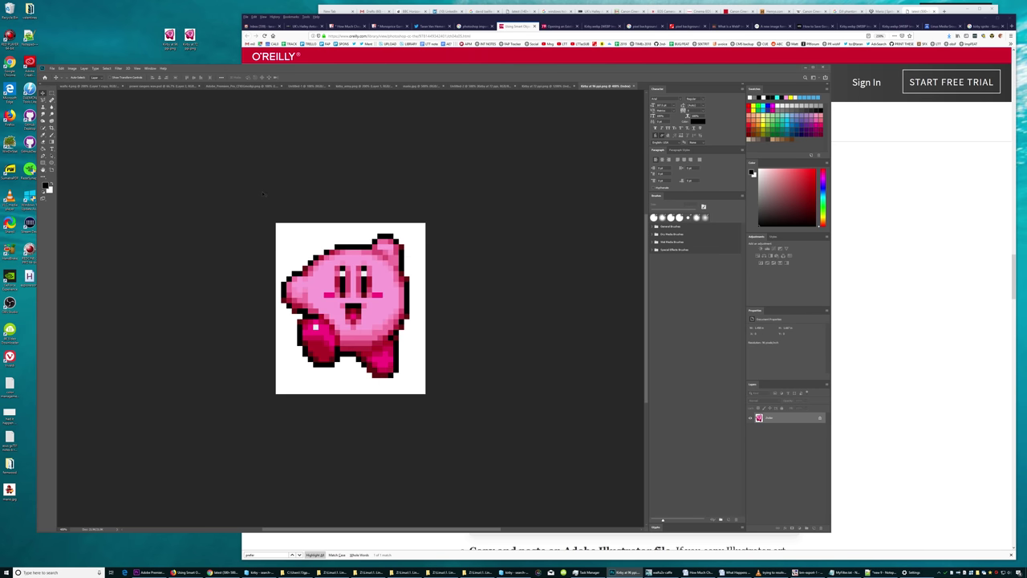
key("ctrl+a")
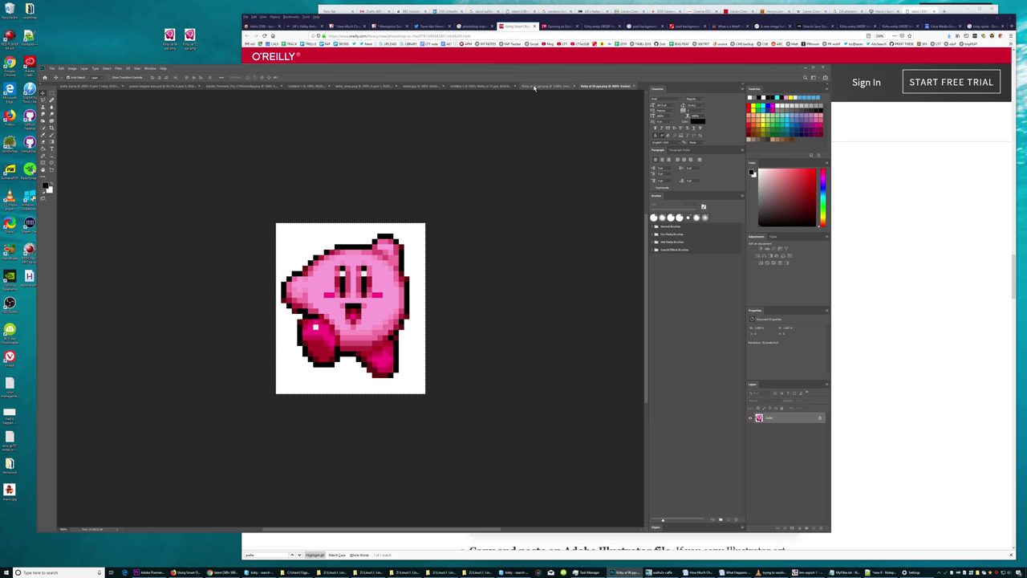
Paste the Kirby into Untitled-1 and position it beneath the row of three
left_click(480, 85)
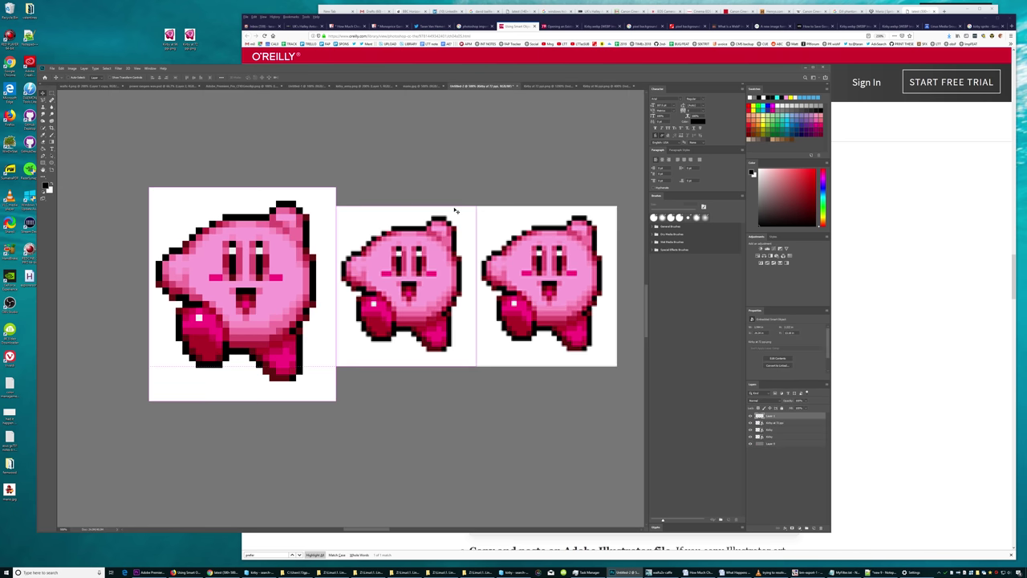
key("ctrl+v")
mouse_move(387, 283)
left_mouse_down()
mouse_move(475, 282)
mouse_move(498, 435)
left_mouse_up()
scroll(491, 393, "down", 3)
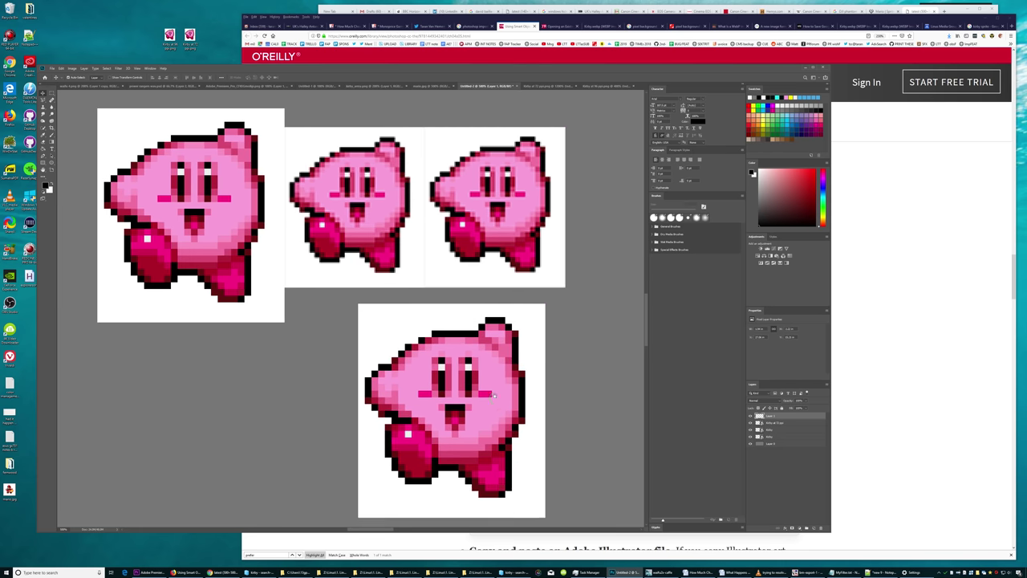
scroll(485, 348, "down", 2)
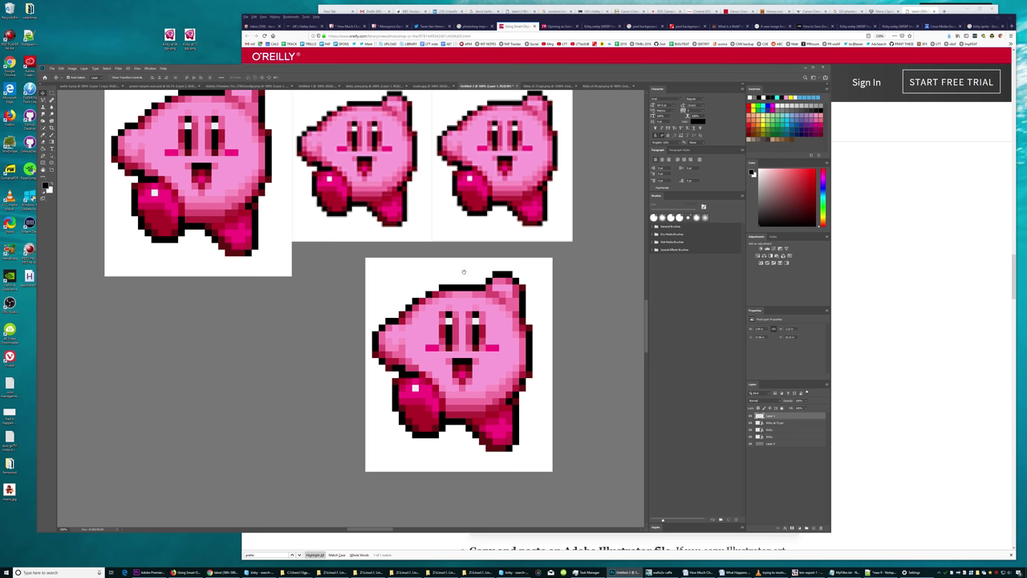
scroll(464, 272, "up", 3)
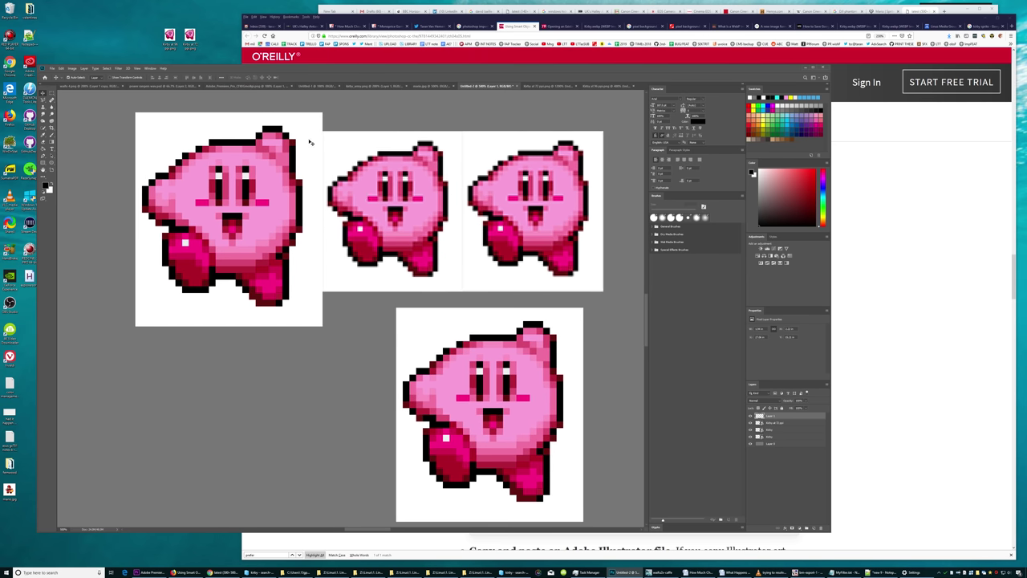
scroll(510, 350, "up", 2)
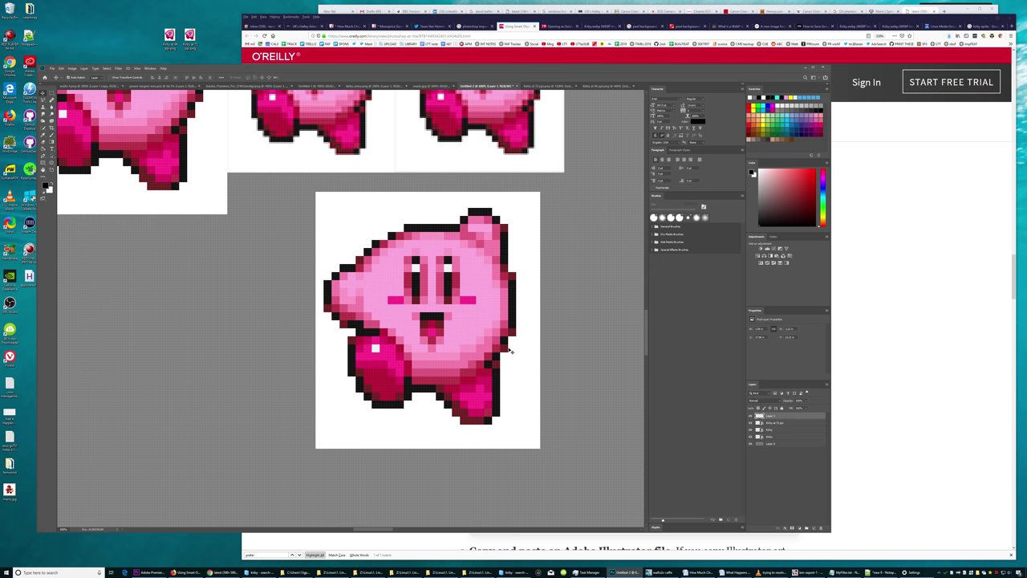
scroll(503, 358, "up", 1)
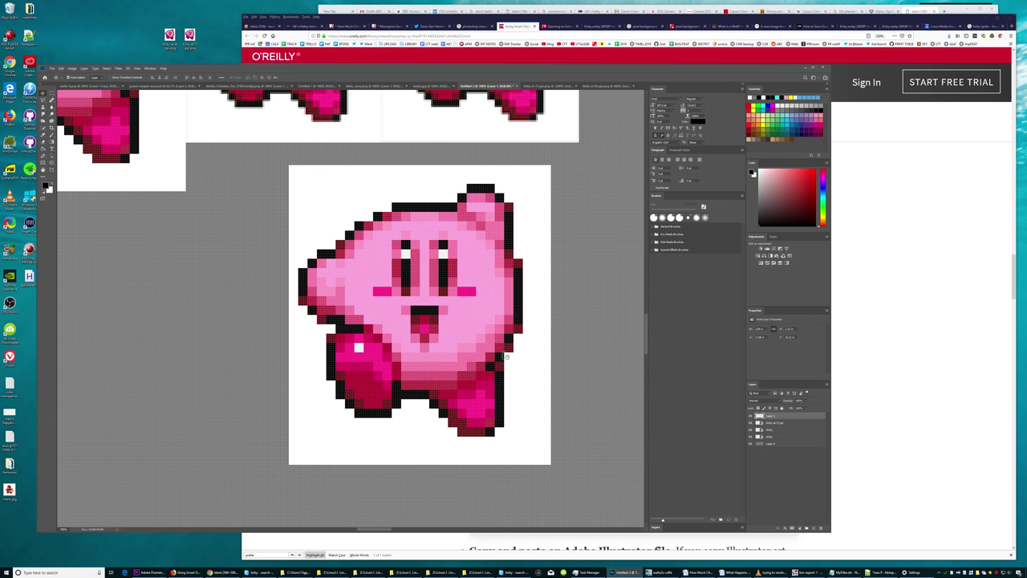
Shrink the pasted Kirby slightly with Free Transform, then zoom around to inspect its pixels
key("ctrl+t")
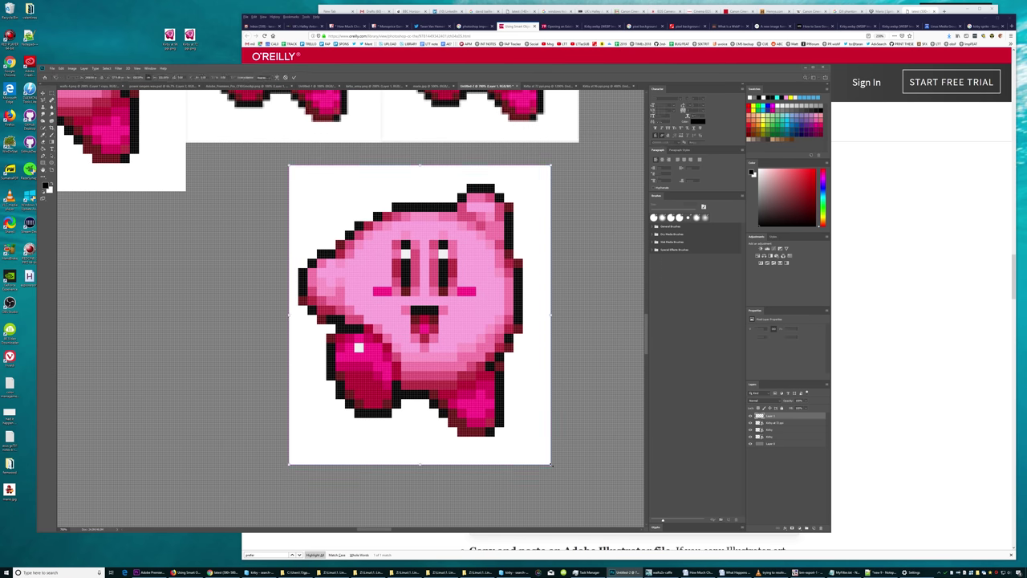
left_click_drag(550, 464, 549, 463)
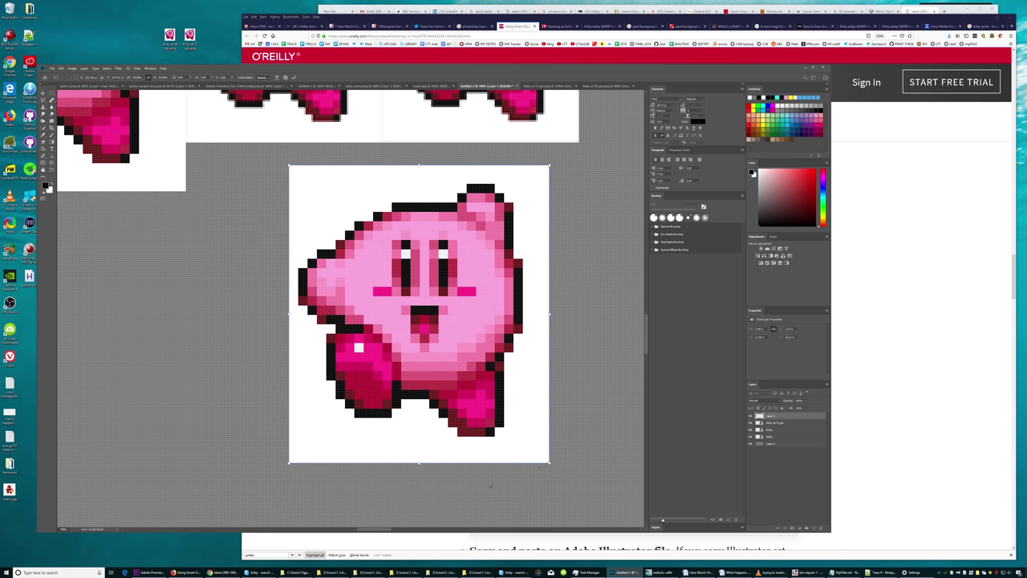
key("Return")
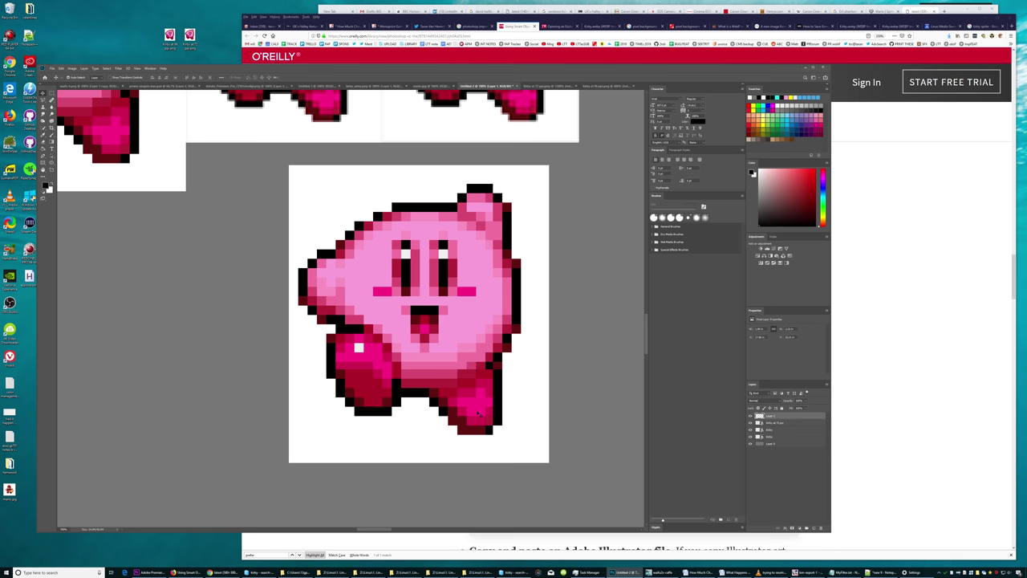
scroll(463, 410, "up", 2)
scroll(434, 361, "up", 2)
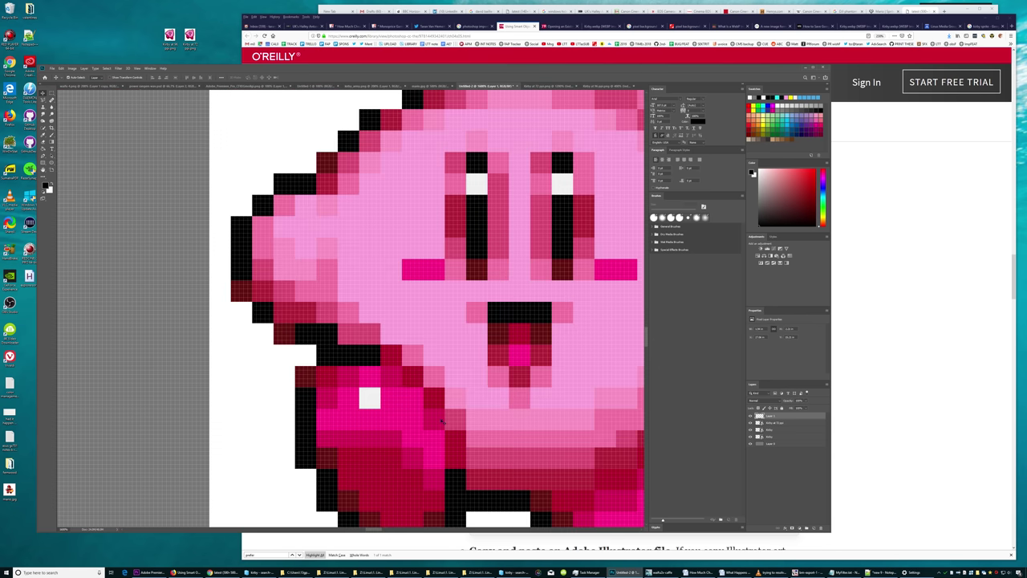
scroll(409, 305, "up", 1)
scroll(393, 265, "up", 1)
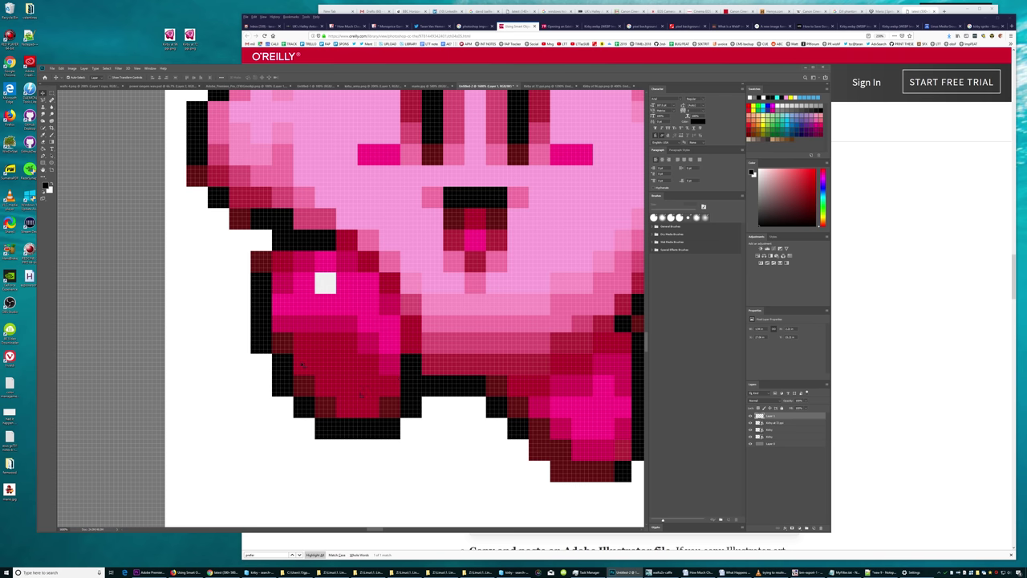
scroll(362, 394, "down", 3)
scroll(376, 328, "up", 3)
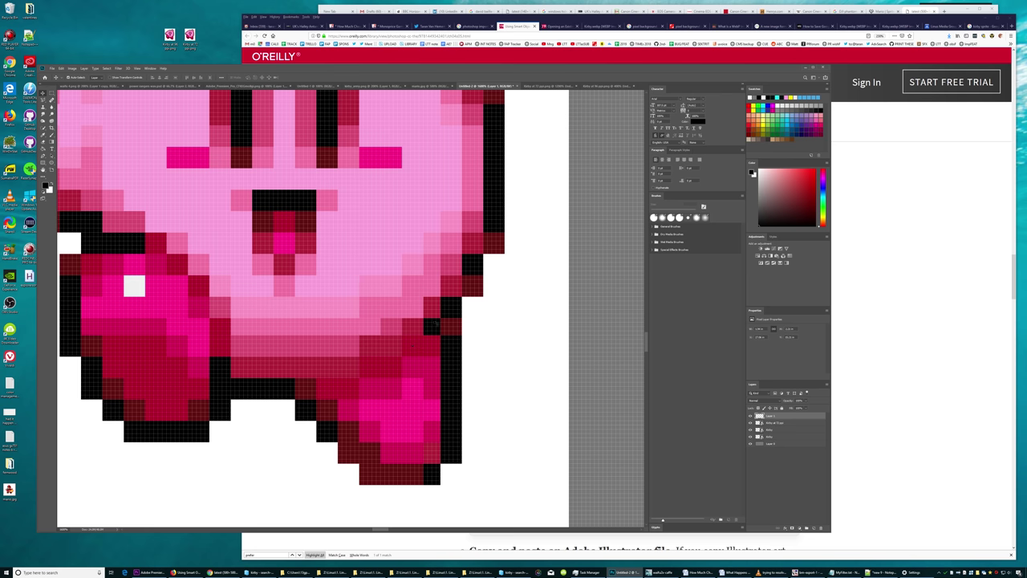
scroll(449, 344, "up", 2)
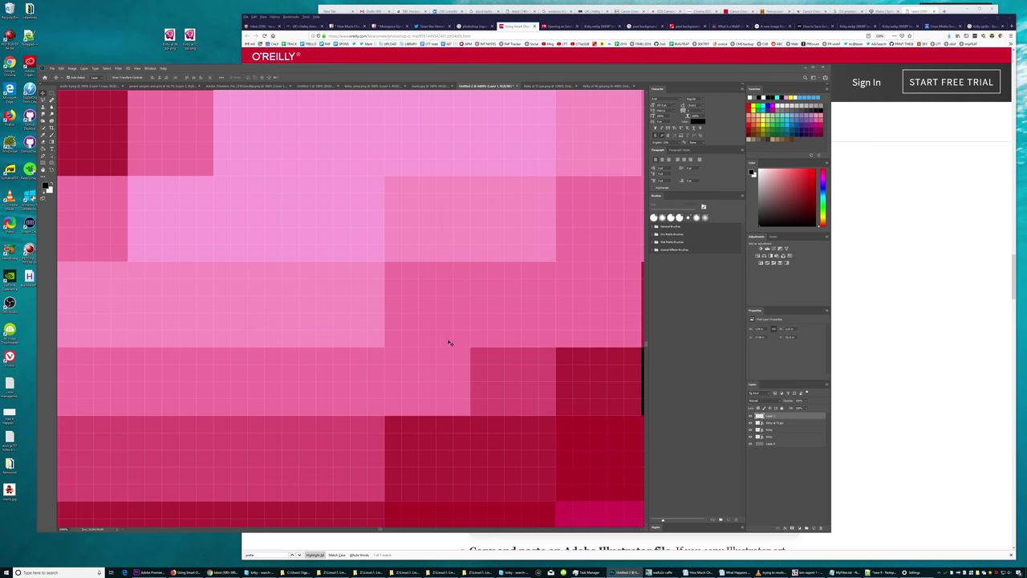
scroll(449, 343, "down", 4)
scroll(414, 332, "down", 2)
scroll(414, 332, "down", 1)
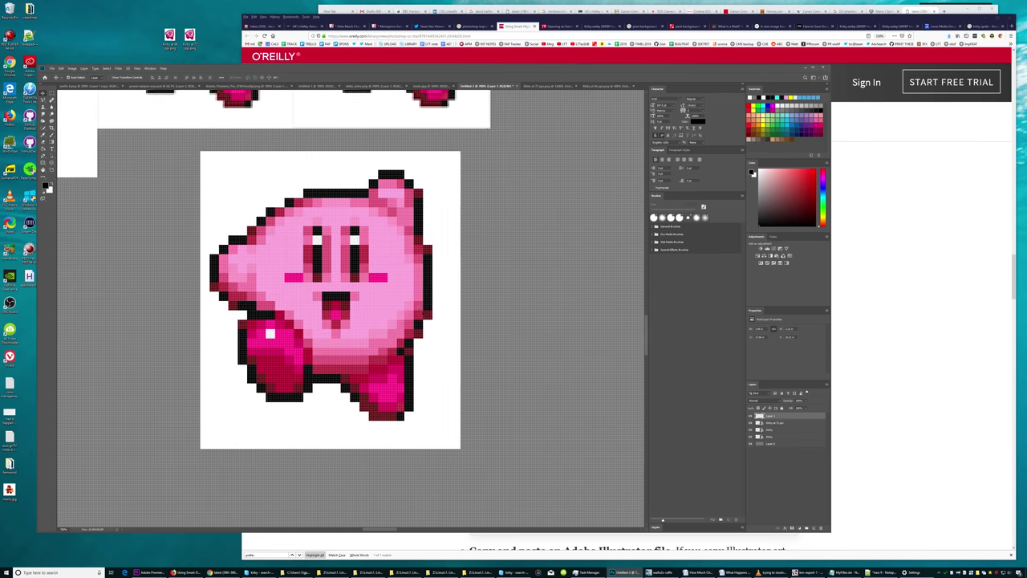
scroll(489, 339, "down", 1)
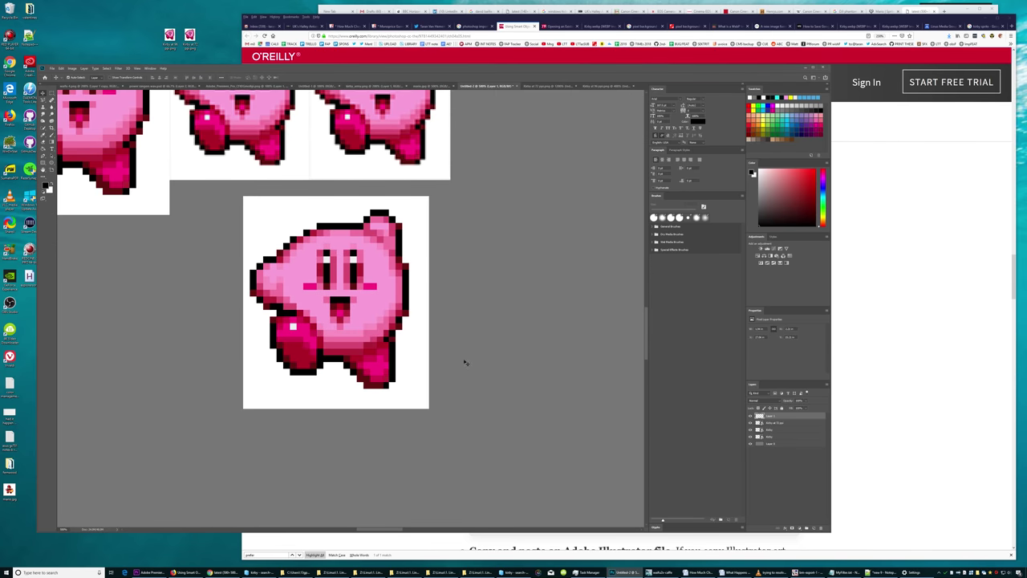
scroll(474, 377, "down", 1)
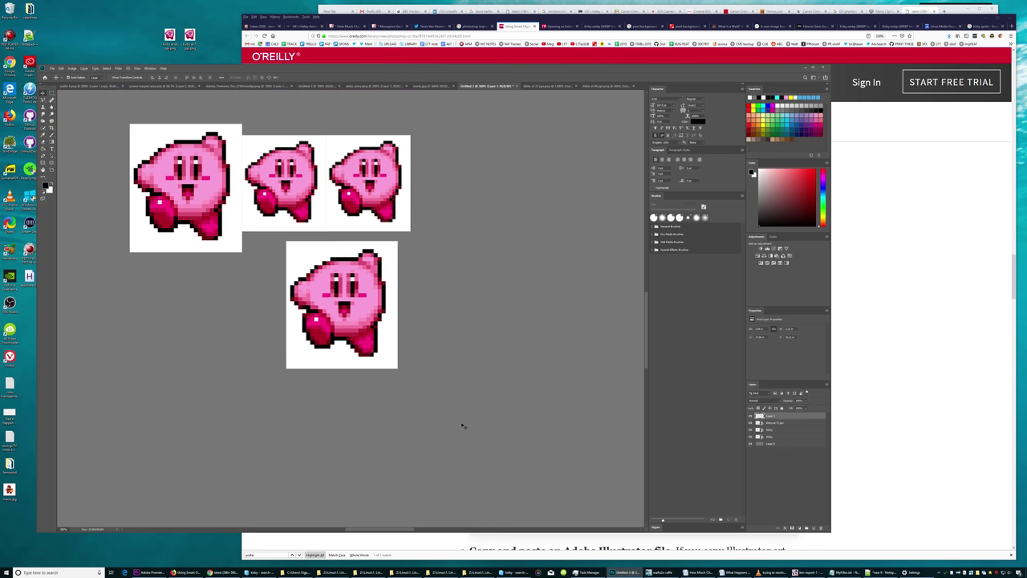
Re-transform the bottom Kirby with Bicubic resampling and zoom in on its pixel edges
key("ctrl+plus")
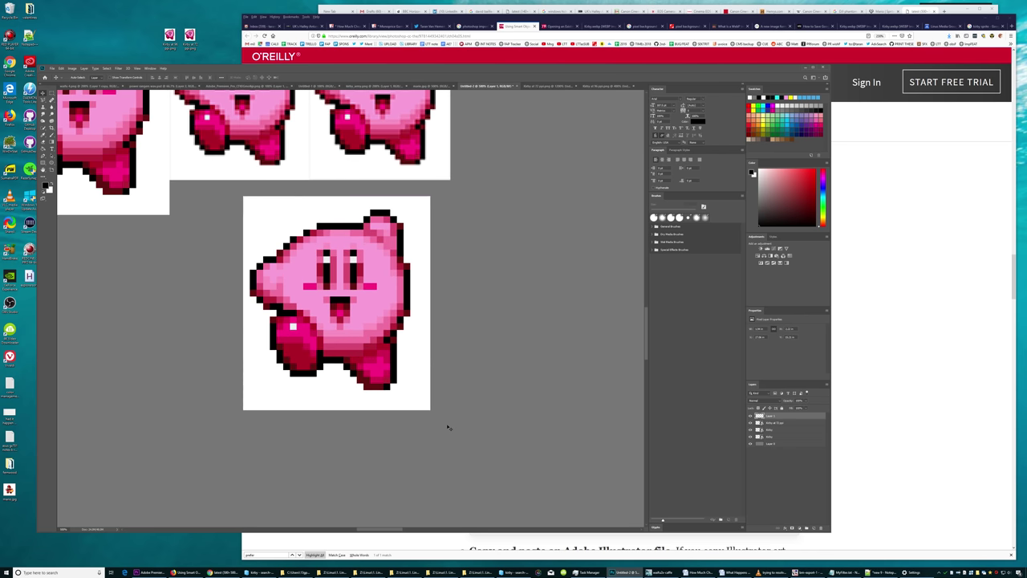
key("ctrl+t")
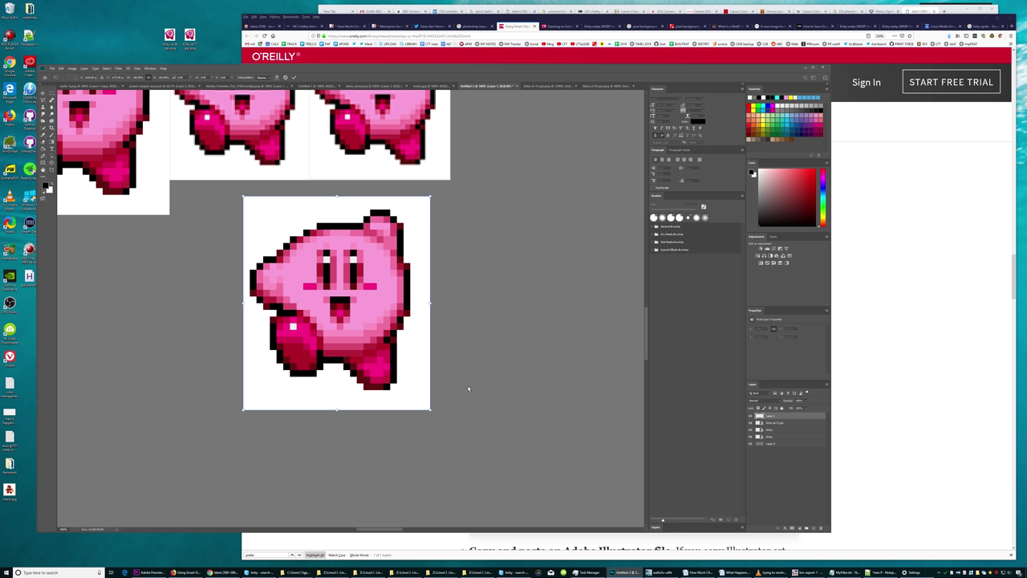
left_click(269, 78)
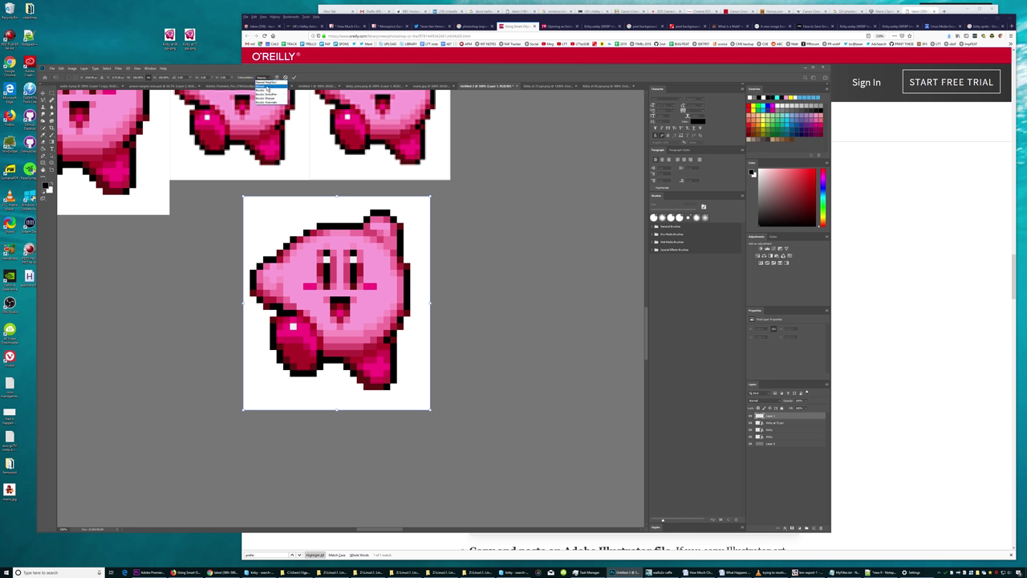
left_click(270, 103)
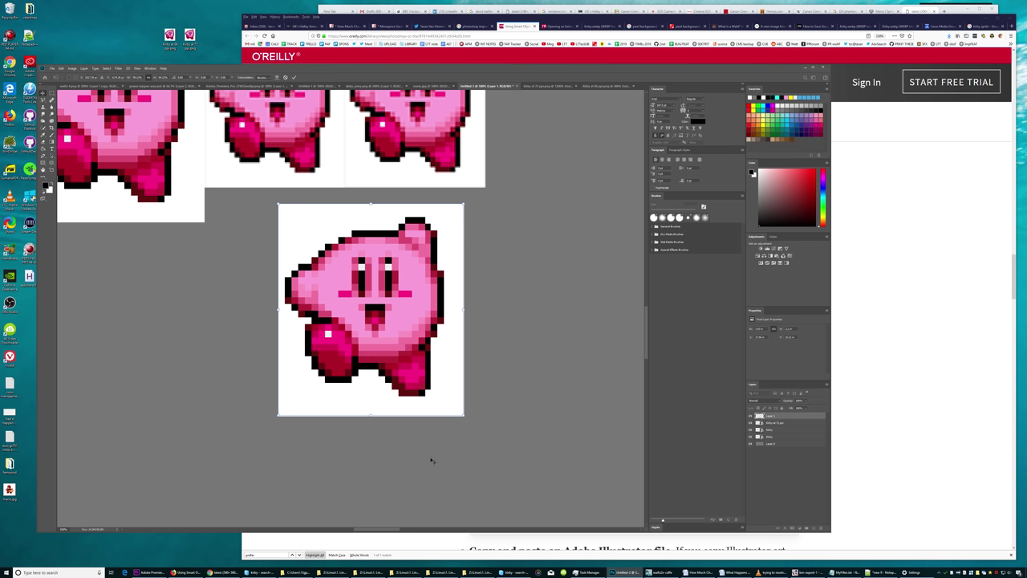
key("Return")
key("ctrl+plus")
key("ctrl+plus")
key("ctrl+plus")
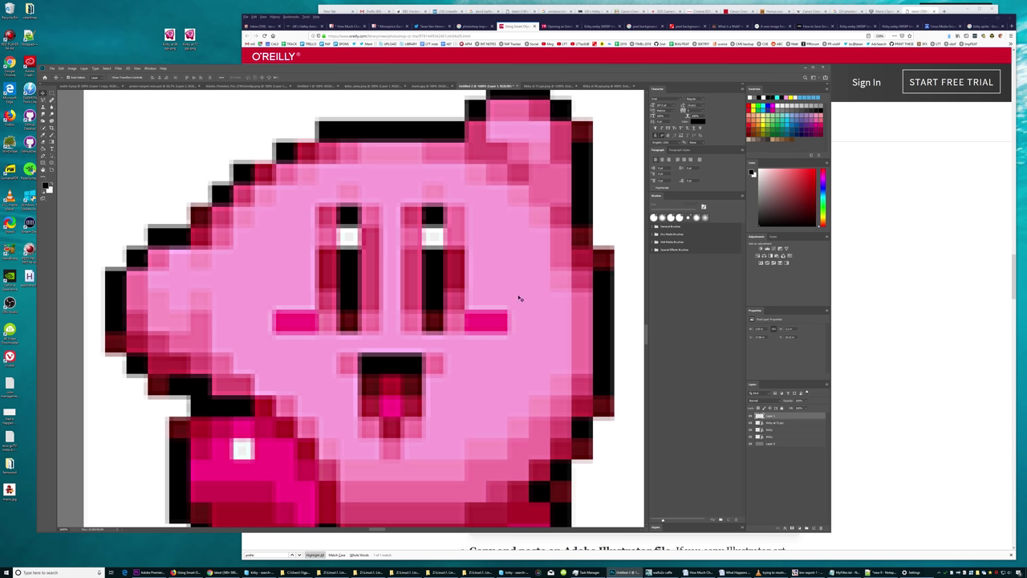
scroll(484, 337, "down", 3)
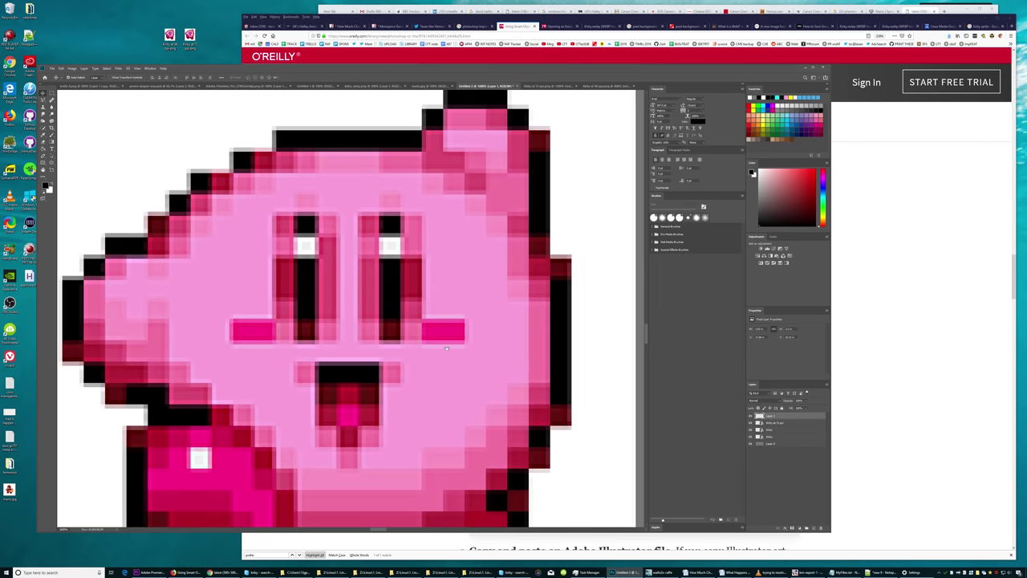
scroll(461, 275, "down", 2)
scroll(461, 274, "down", 2)
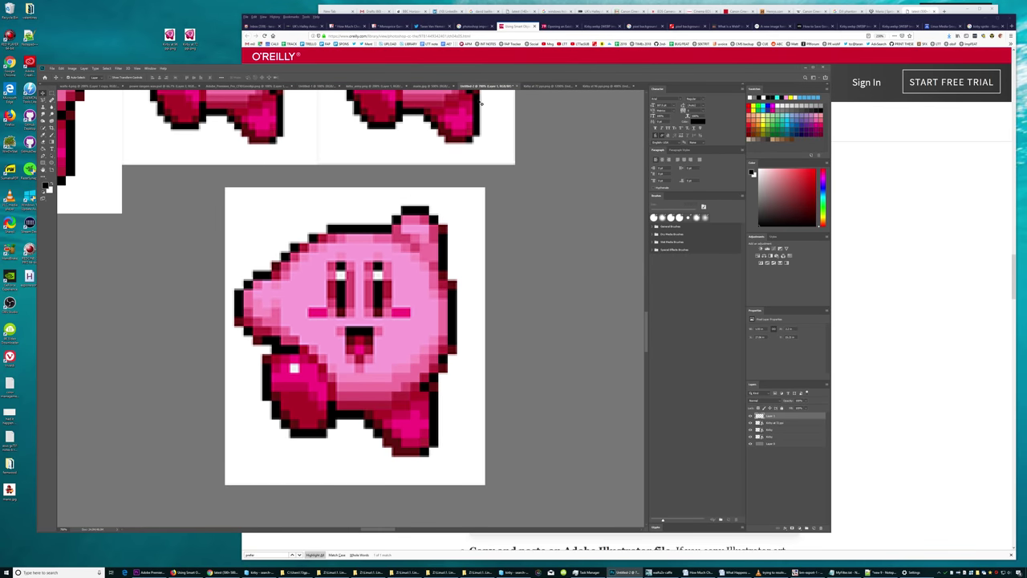
Switch to the Mario sprite document and zoom in on its pixel blocks
left_click(581, 86)
left_click(433, 85)
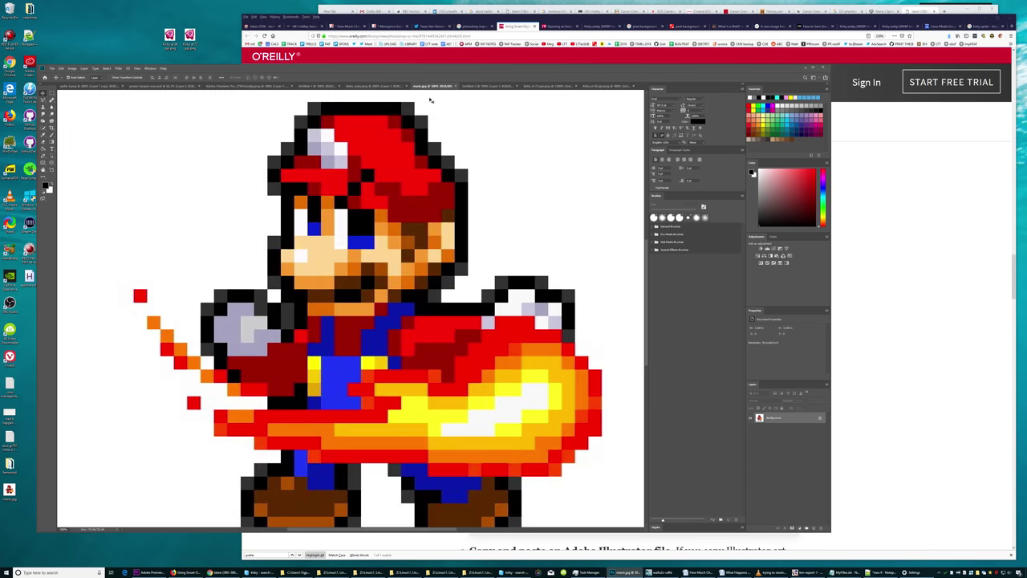
scroll(458, 303, "up", 1)
scroll(417, 309, "up", 1)
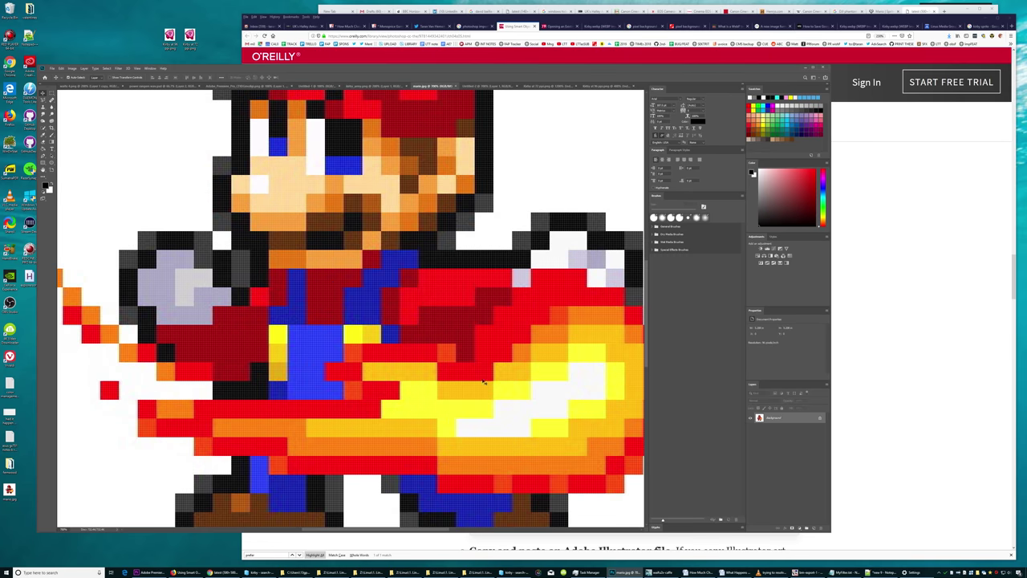
scroll(361, 317, "up", 1)
scroll(304, 328, "up", 1)
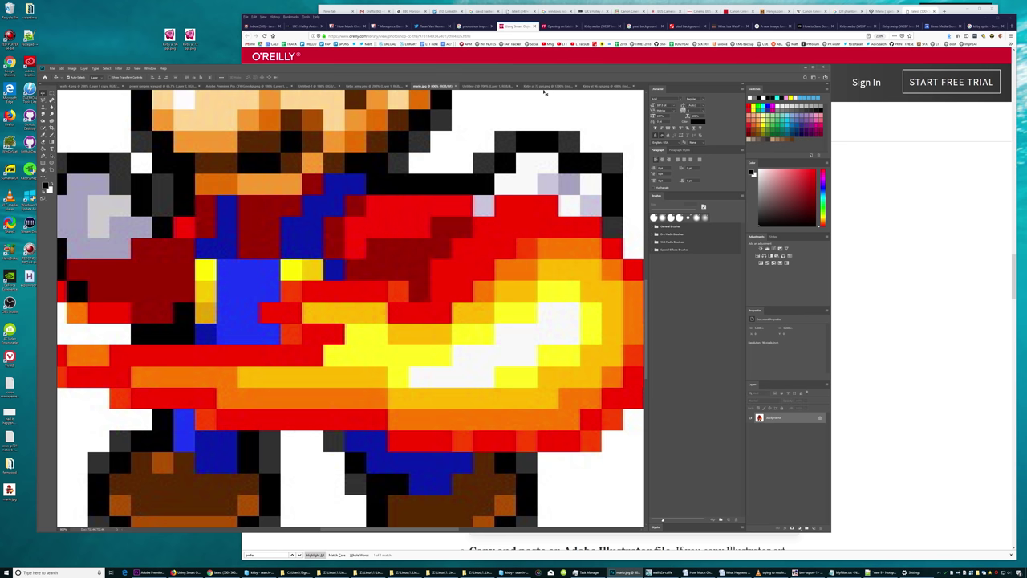
key("ctrl+minus")
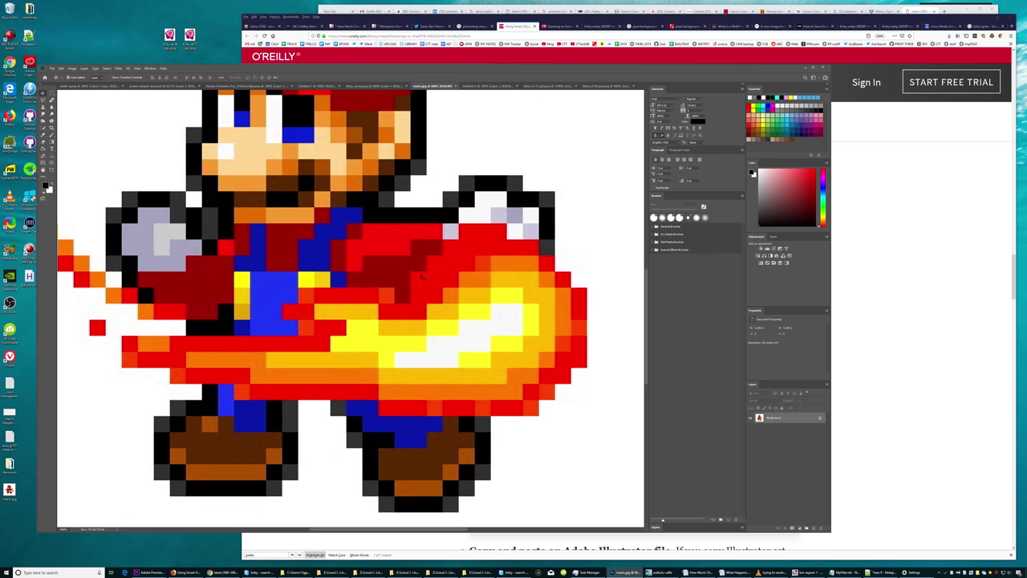
key("ctrl+plus")
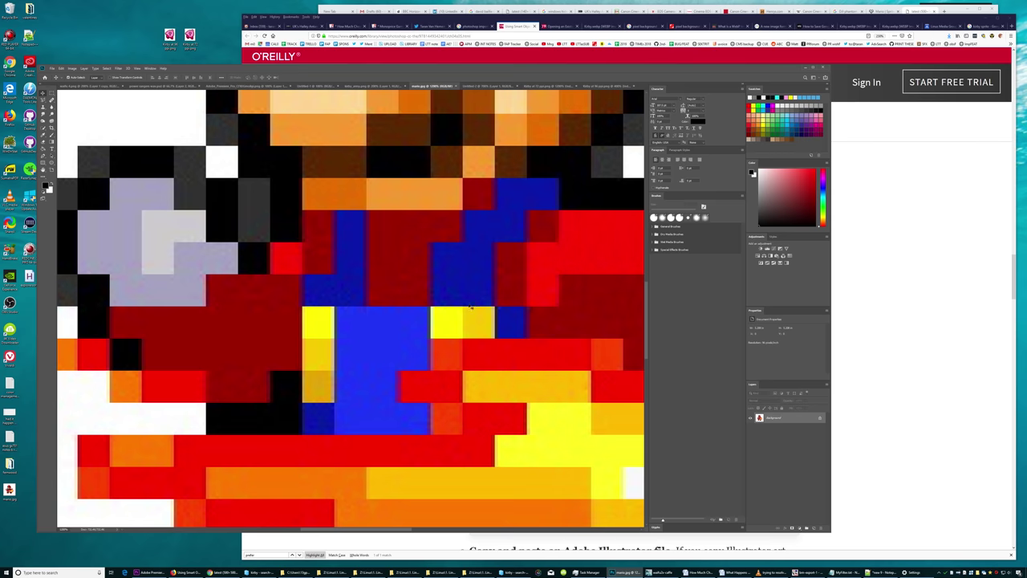
key("ctrl+plus")
key("ctrl+plus")
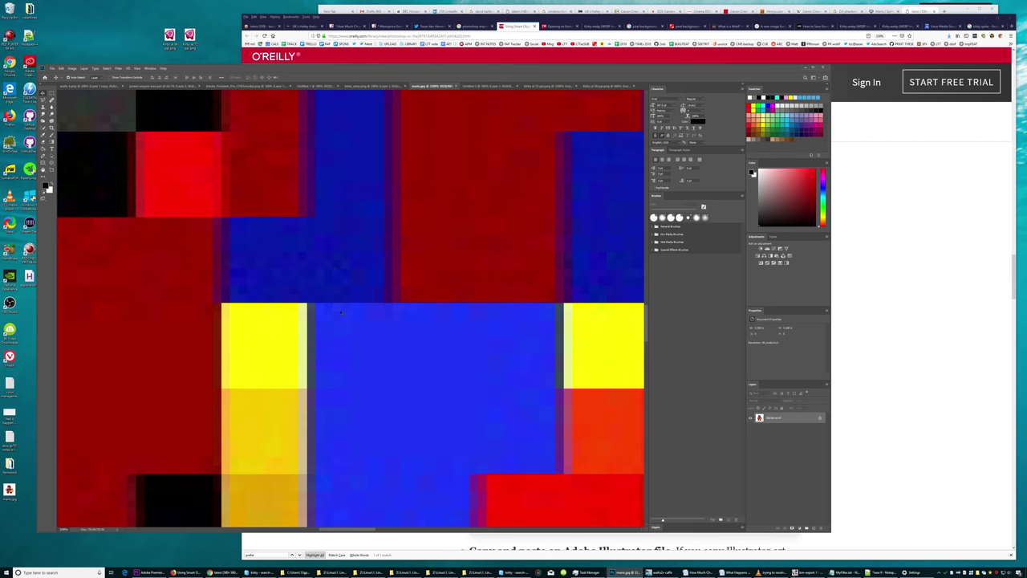
Pan around the magnified Mario sprite, gradually zooming out to see more of it
scroll(385, 304, "left", 1)
scroll(449, 265, "left", 3)
scroll(464, 281, "up", 3)
scroll(465, 272, "up", 1)
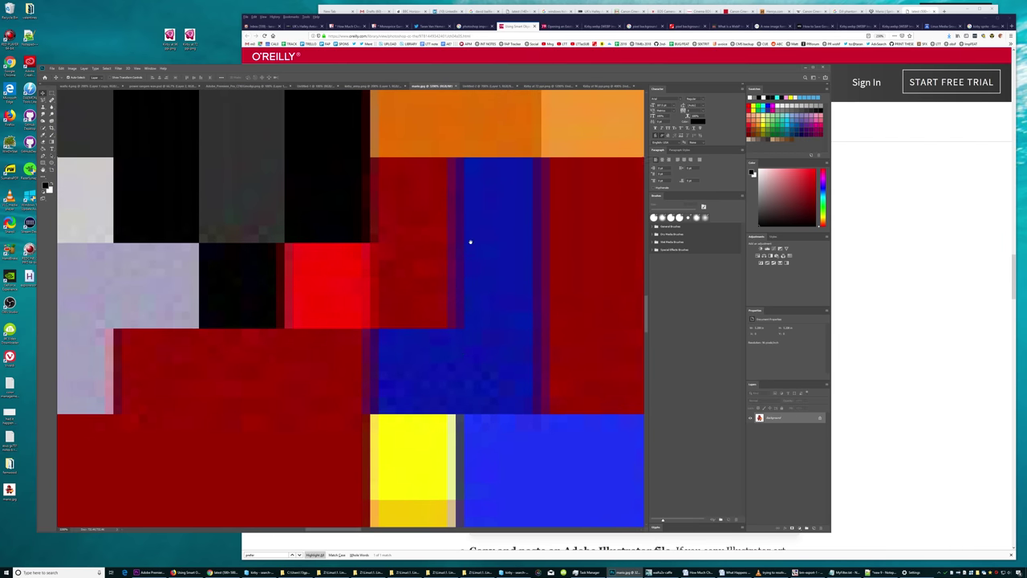
scroll(453, 235, "right", 5)
scroll(410, 213, "right", 3)
scroll(402, 205, "down", 1)
scroll(370, 196, "right", 3)
scroll(362, 196, "down", 1)
scroll(342, 195, "right", 1)
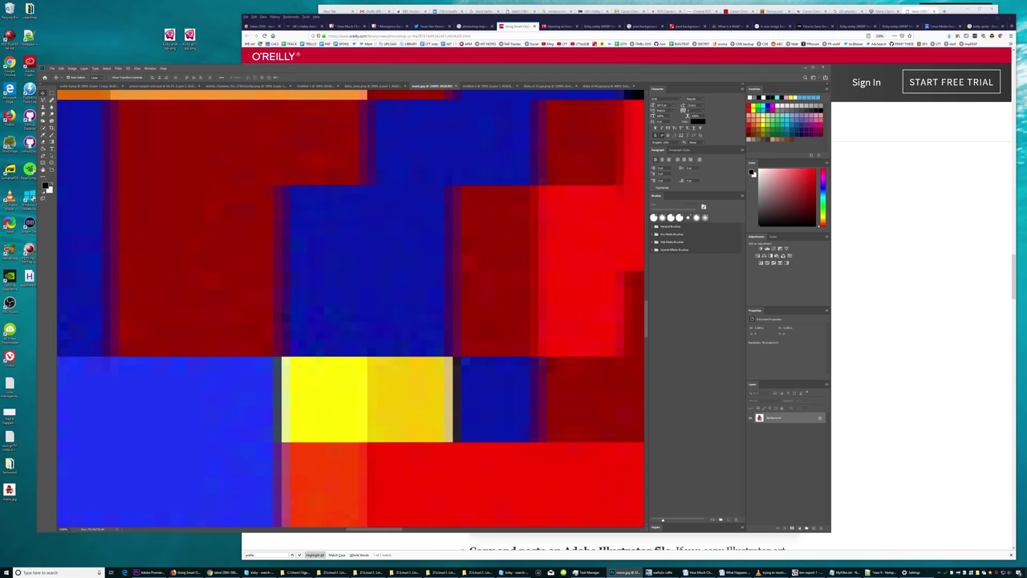
key("ctrl+minus")
scroll(457, 266, "up", 3)
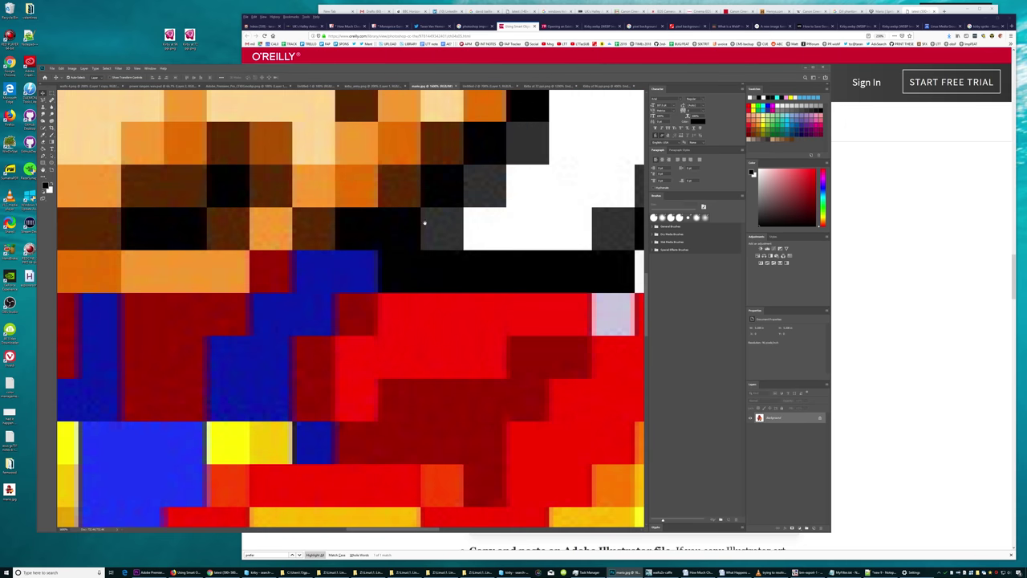
scroll(454, 277, "up", 2)
scroll(451, 285, "up", 2)
scroll(448, 297, "up", 2)
scroll(433, 285, "left", 3)
scroll(433, 285, "up", 2)
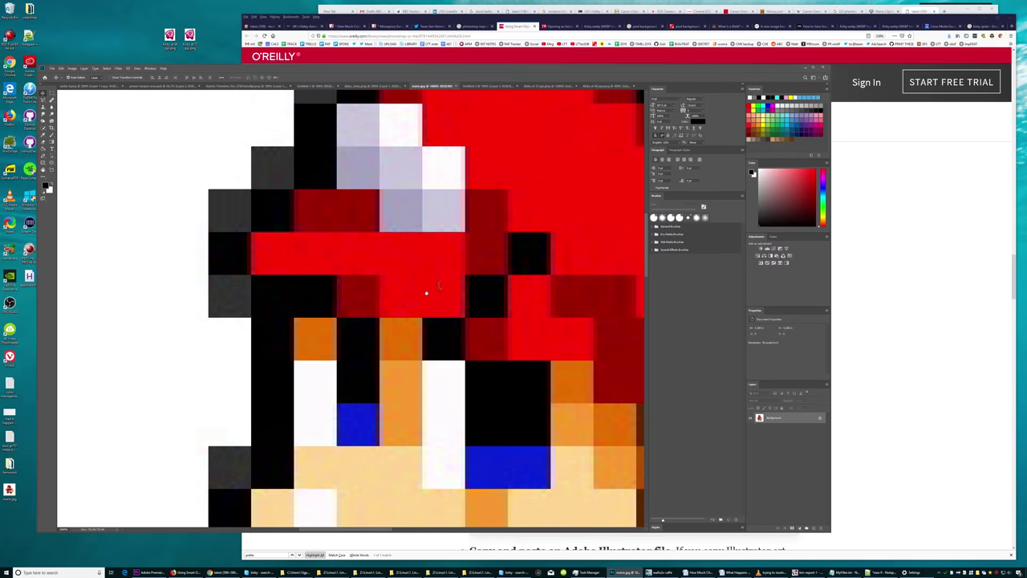
scroll(413, 265, "right", 4)
scroll(398, 248, "down", 2)
key("ctrl+minus")
key("ctrl+minus")
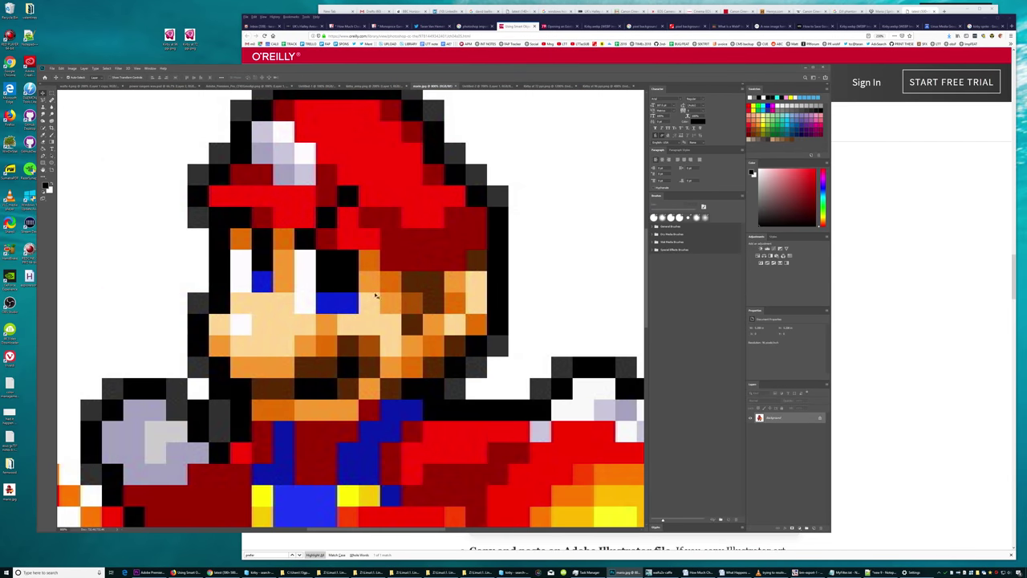
scroll(361, 256, "down", 1)
scroll(343, 273, "down", 1)
Sample Mario's peach skin colour and set transform resampling to Nearest Neighbor
key("i")
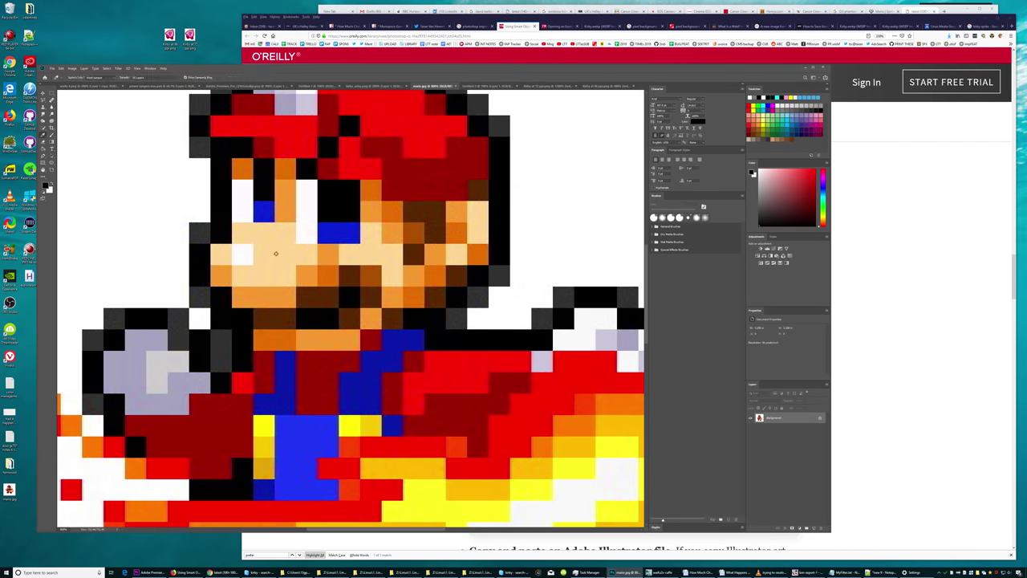
left_click(264, 254)
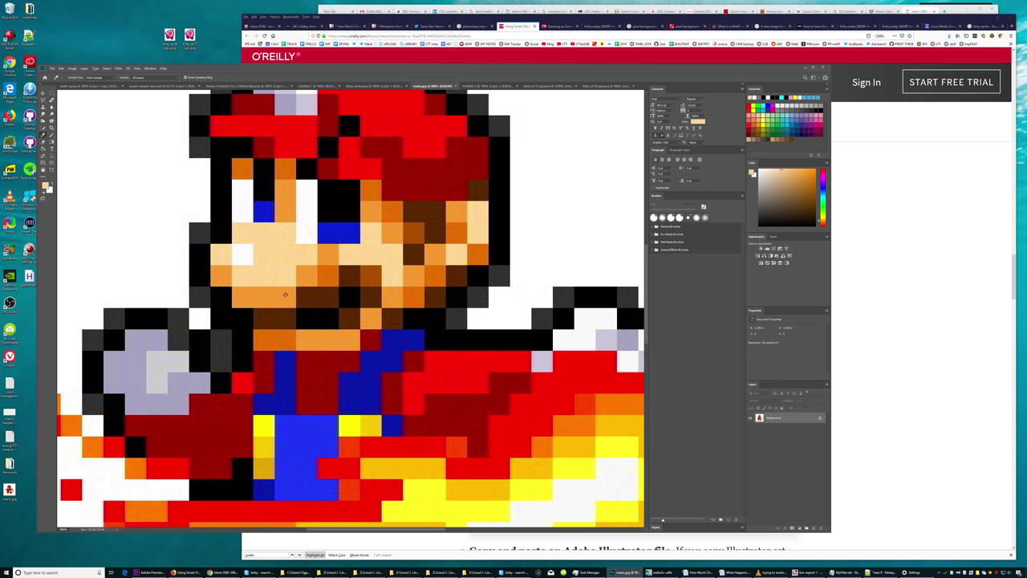
key("b")
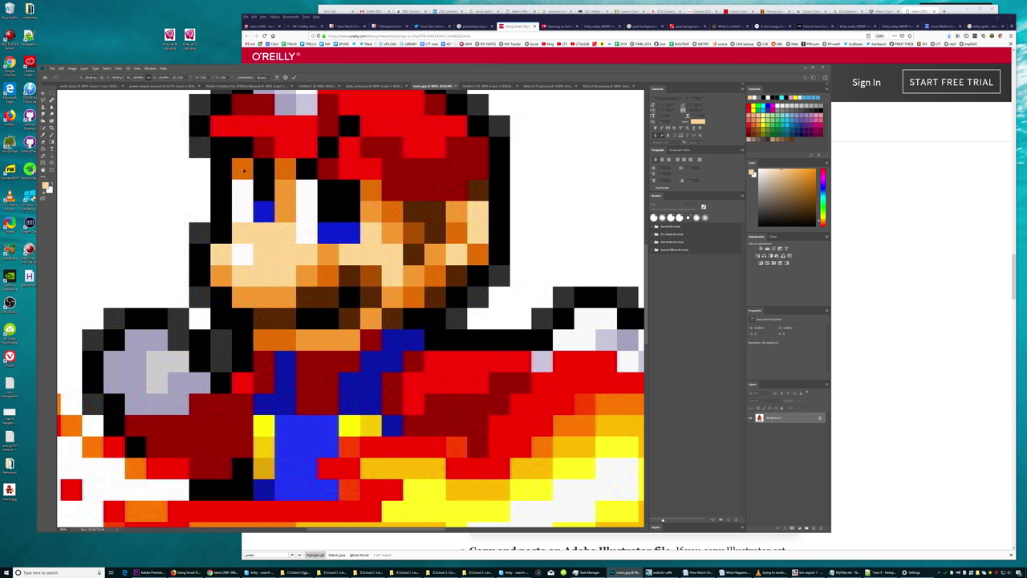
left_click(272, 78)
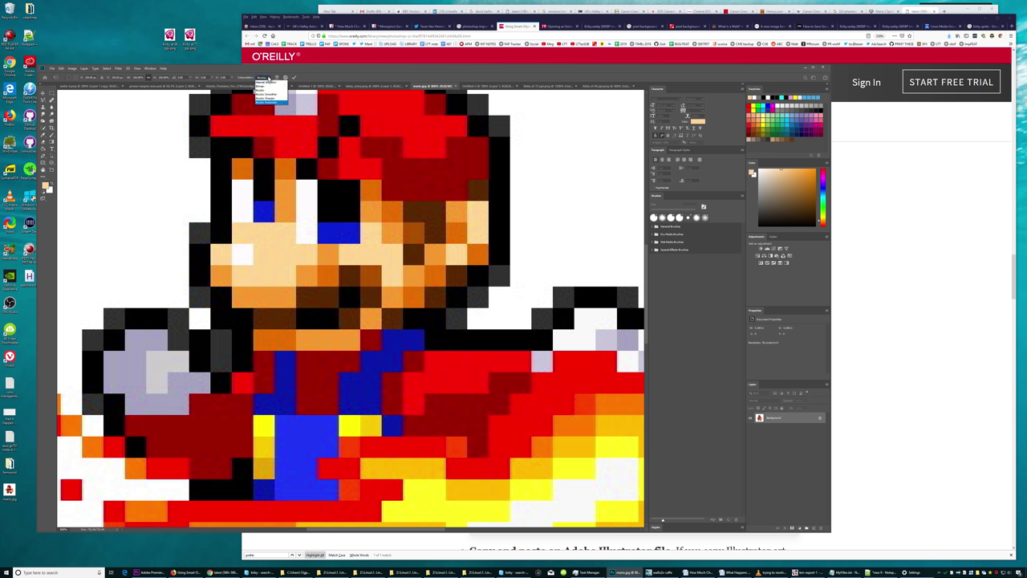
left_click(269, 81)
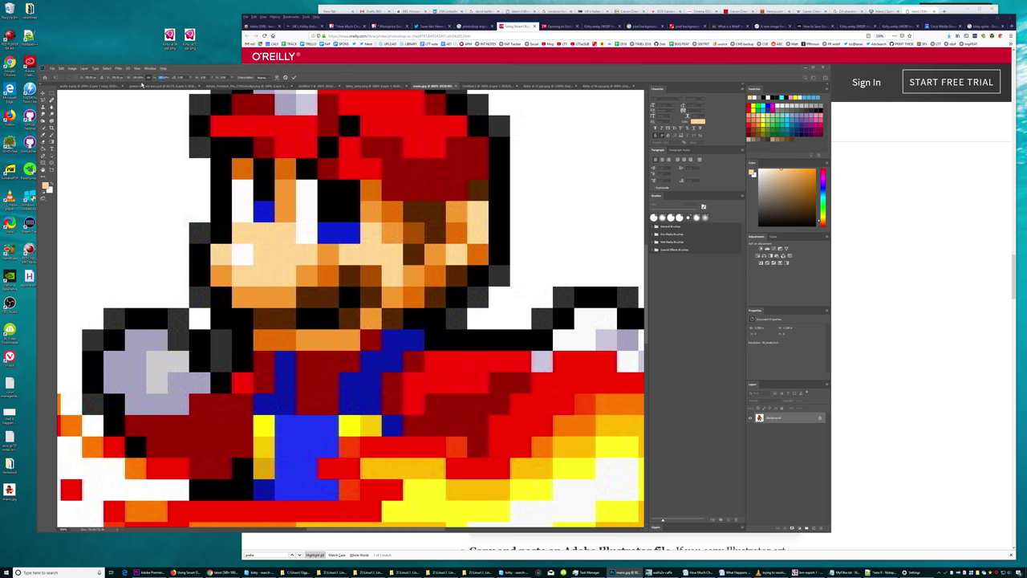
Transform the Mario sprite, shifting it slightly left, and commit the change
key("ctrl+1")
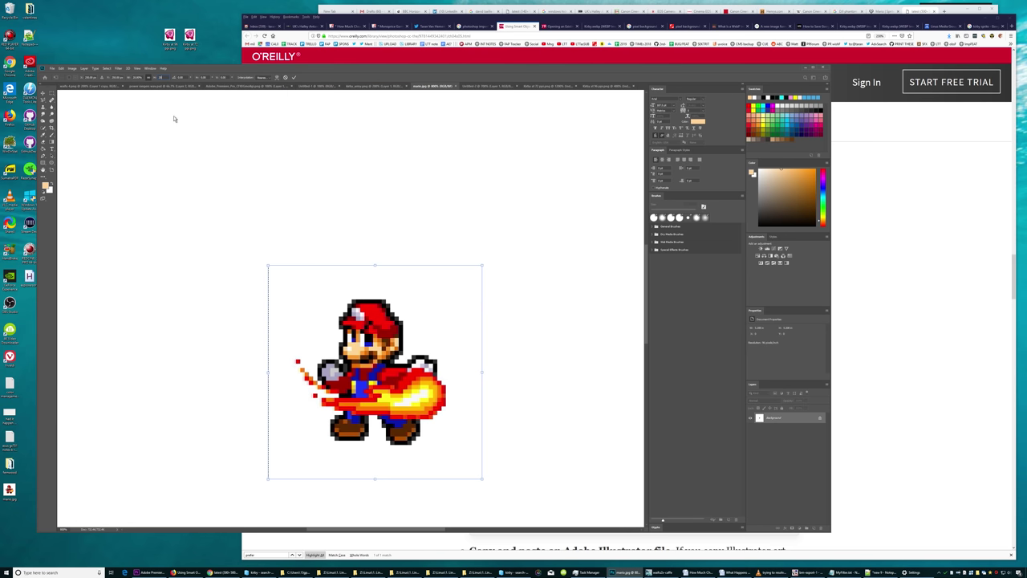
scroll(314, 270, "up", 3)
key("ctrl+0")
key("ctrl+t")
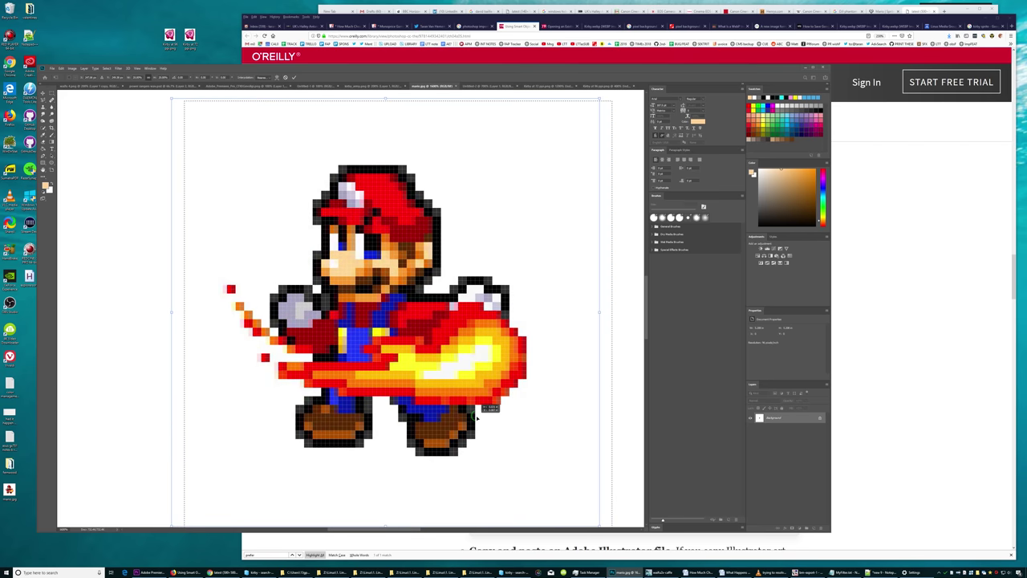
left_click_drag(482, 418, 476, 418)
key("Return")
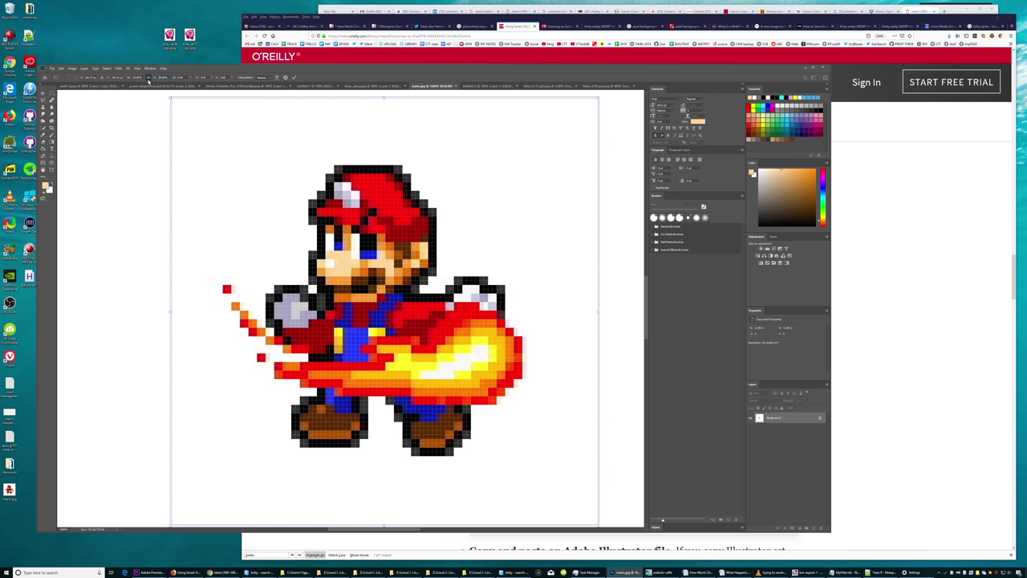
Clear the selection, then zoom and pan to inspect the result, ending on the Kirby comparison document
left_click(149, 80)
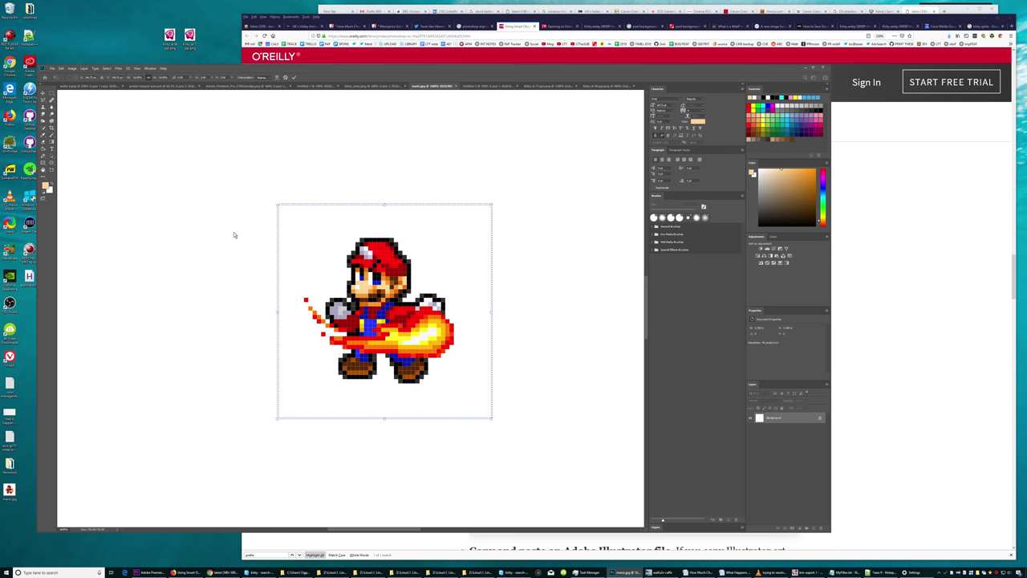
key("ctrl+d")
key("i")
key("ctrl+plus")
key("ctrl+plus")
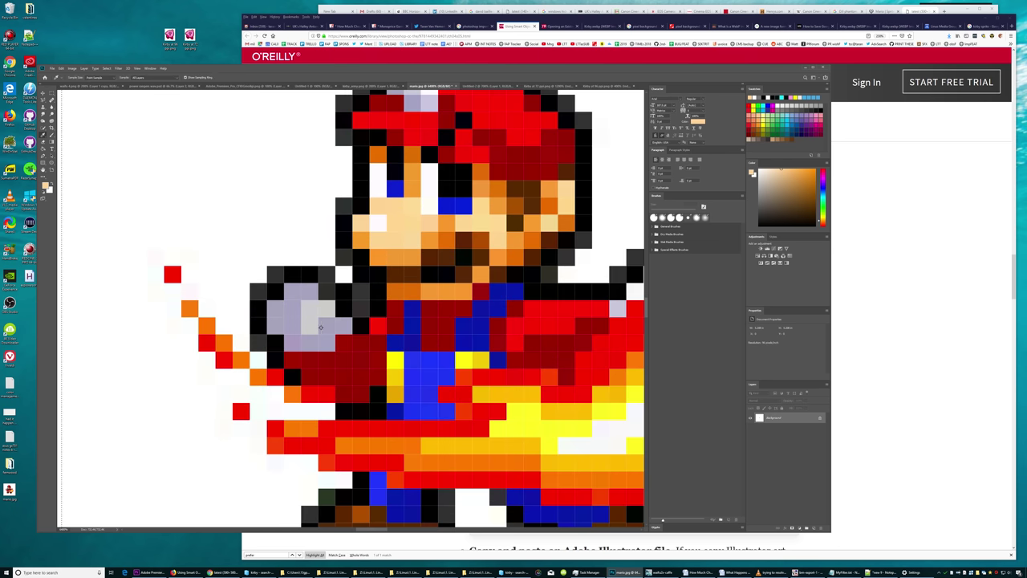
key("ctrl+minus")
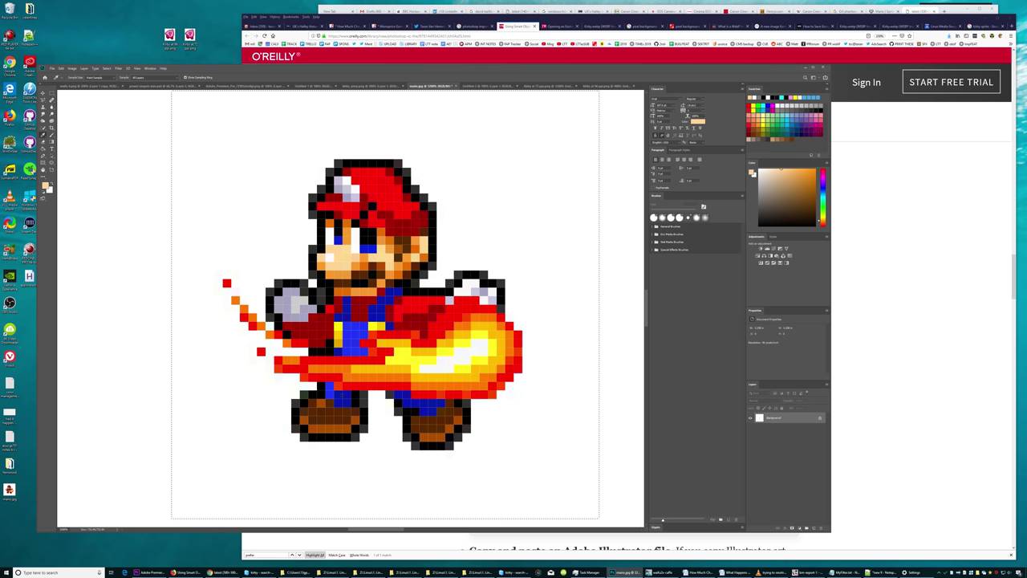
key("ctrl+plus")
key("ctrl+minus")
key("ctrl+minus")
key("ctrl+minus")
key("ctrl+minus")
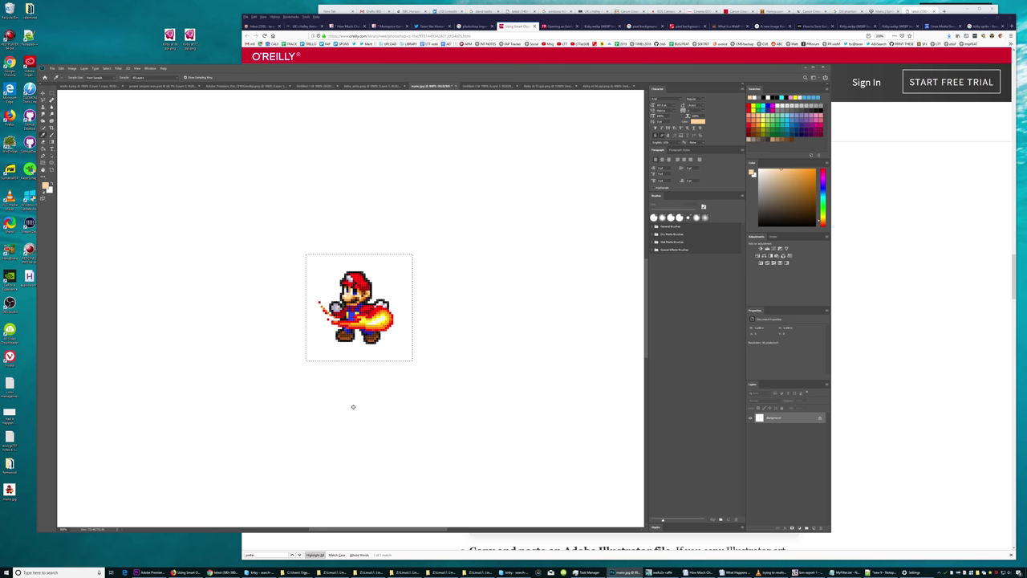
key("ctrl+t")
key("ctrl+plus")
key("ctrl+minus")
key("ctrl+plus")
key("ctrl+plus")
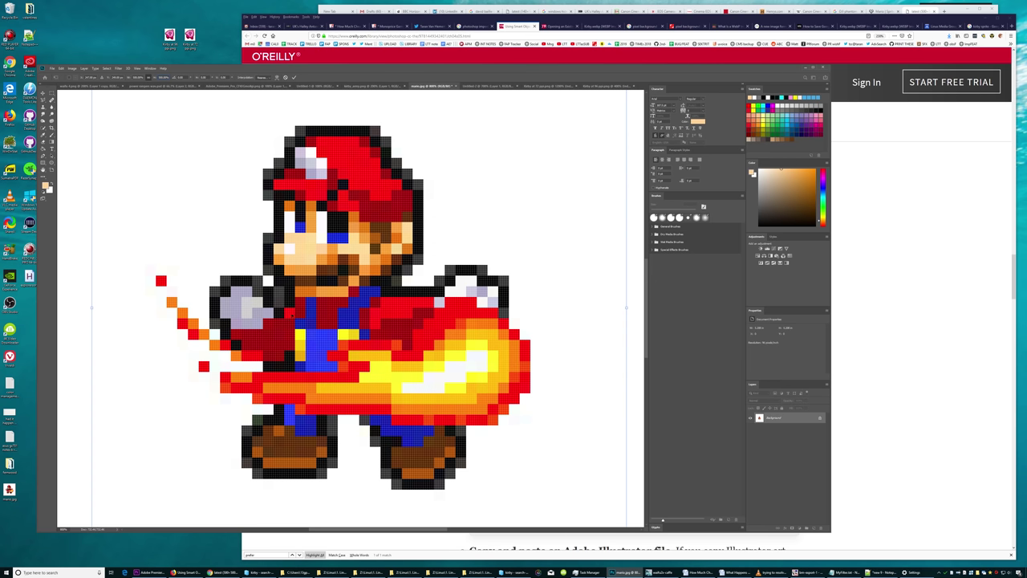
left_click_drag(363, 329, 403, 314)
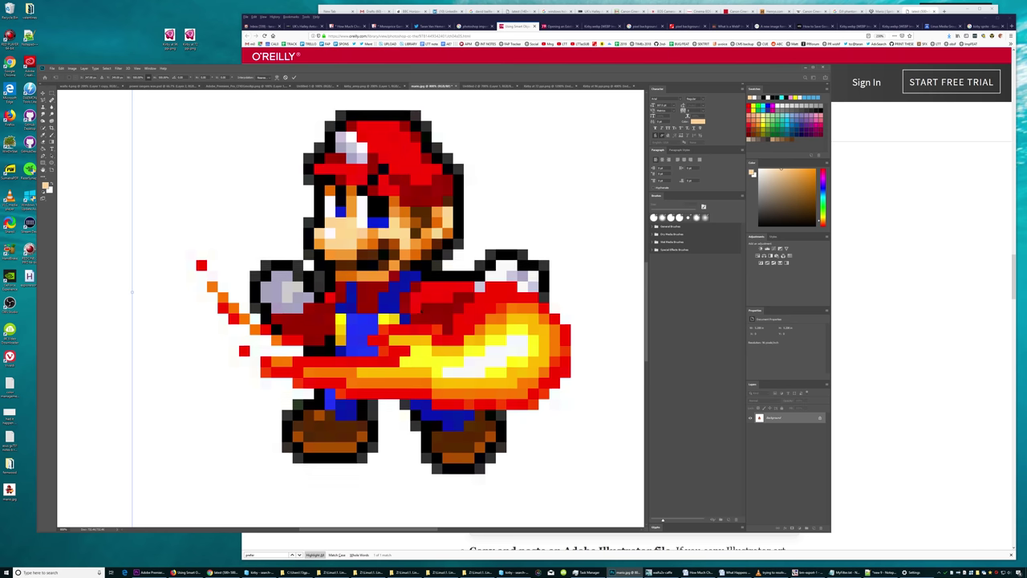
left_click_drag(422, 266, 419, 291)
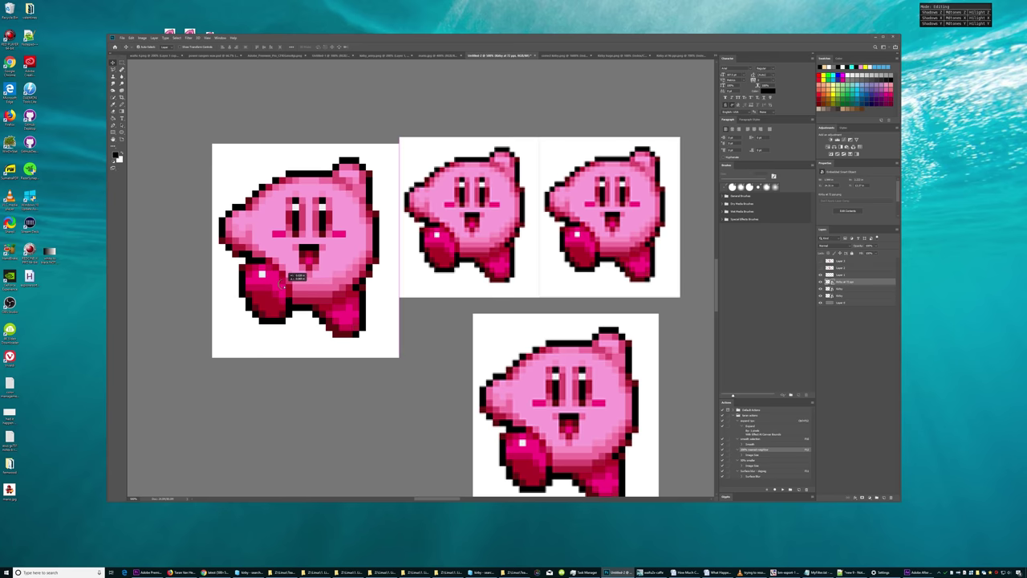
Start shrinking the left Kirby, cancel it, and dismiss stray layer thumbnail menus
left_click_drag(209, 351, 279, 287)
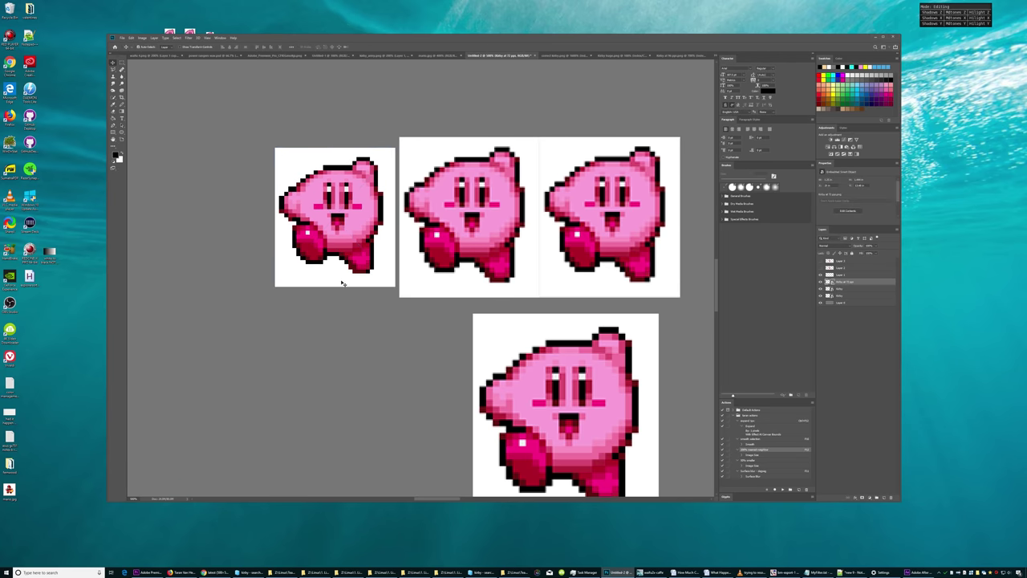
key("Escape")
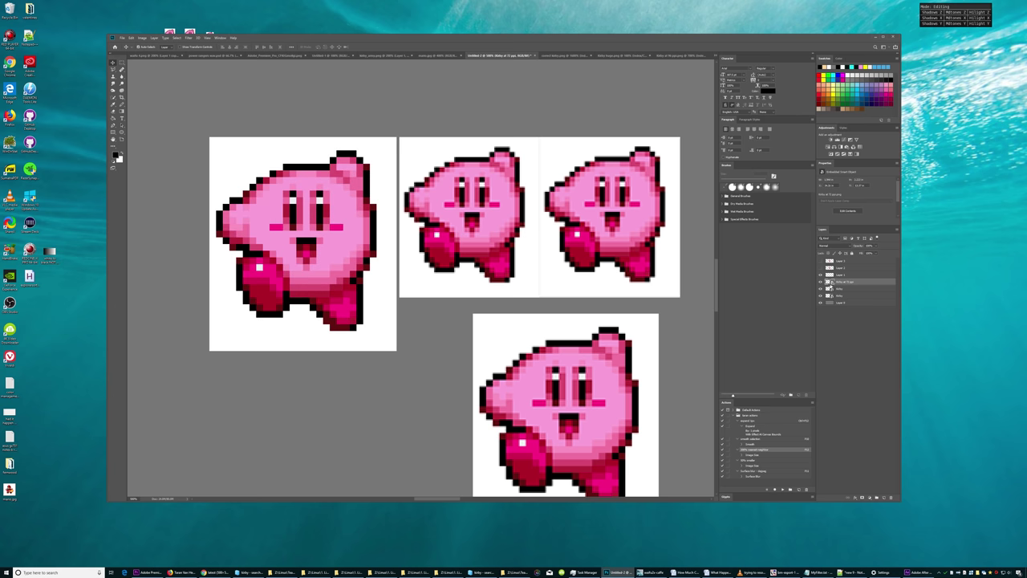
right_click(830, 284)
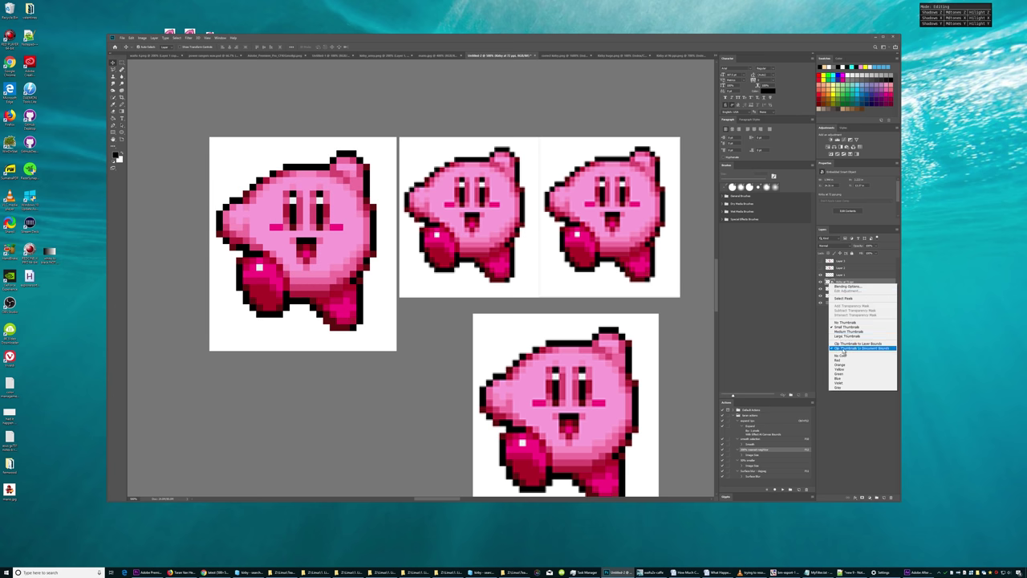
key("Escape")
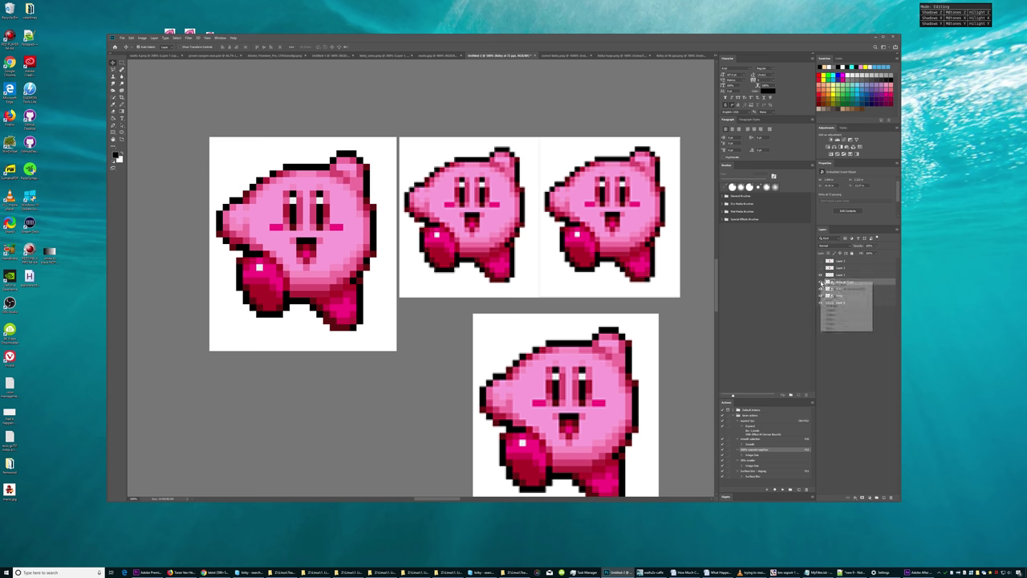
right_click(839, 281)
key("Escape")
Rasterize the Kirby at 72 ppi layer from its right-click menu and reselect it
right_click(842, 279)
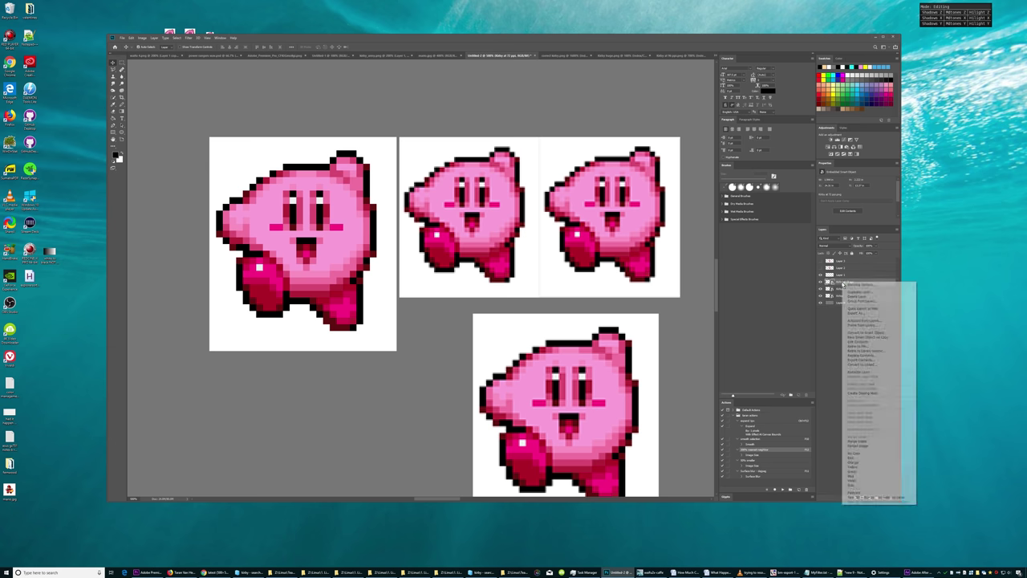
key("Escape")
right_click(822, 278)
key("Escape")
key("Escape")
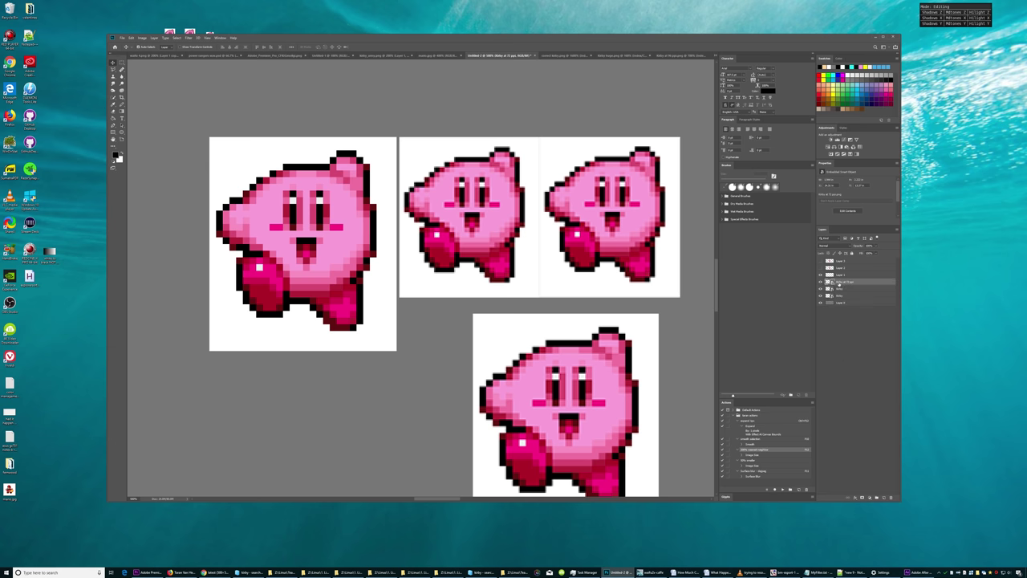
right_click(839, 282)
left_click(855, 374)
left_click(848, 290)
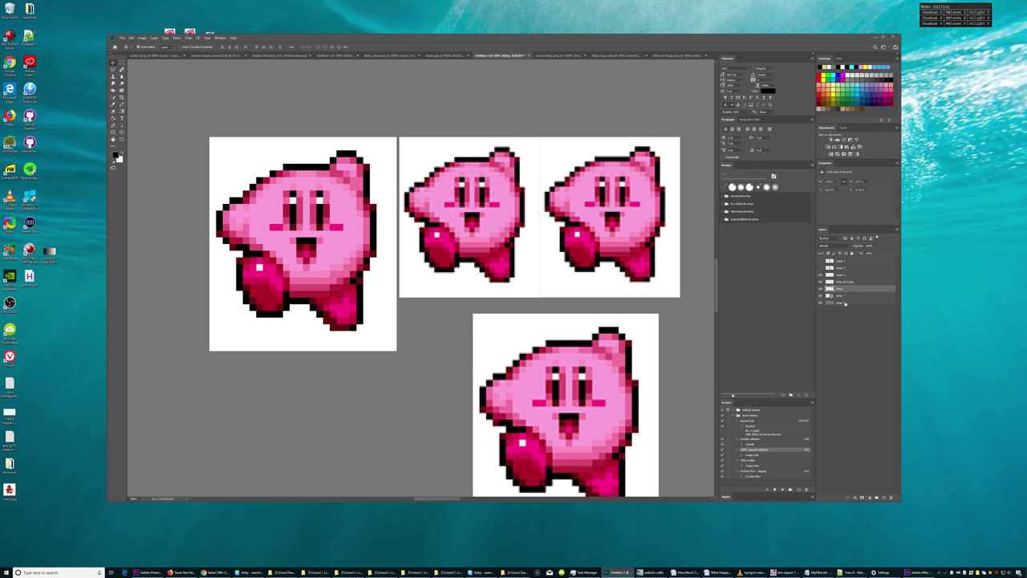
left_click(839, 282)
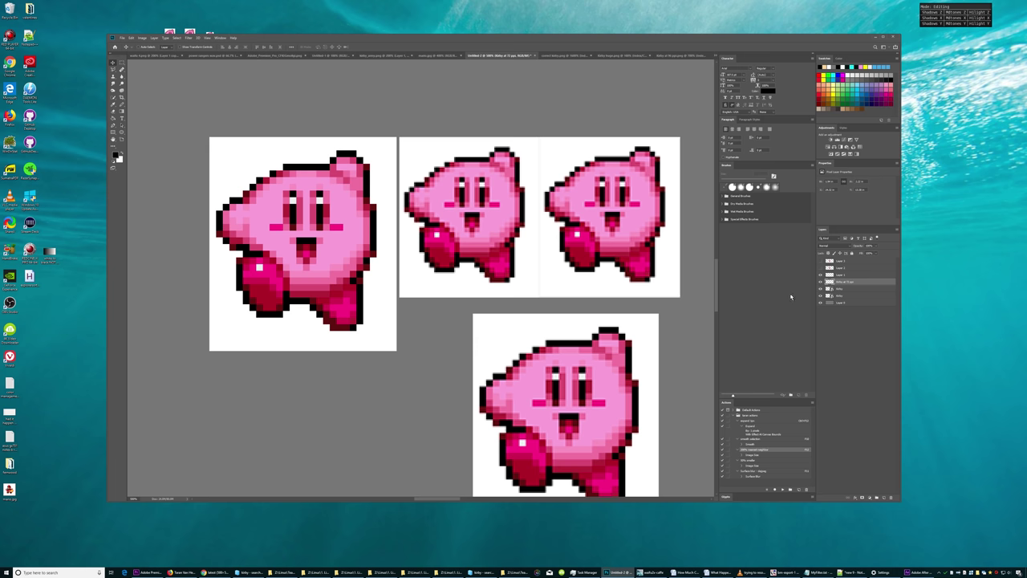
Scale the left Kirby down from its corner to match the others, using Nearest Neighbor, and commit
key("ctrl+t")
mouse_move(210, 349)
left_mouse_down()
mouse_move(248, 305)
mouse_move(196, 246)
left_mouse_up()
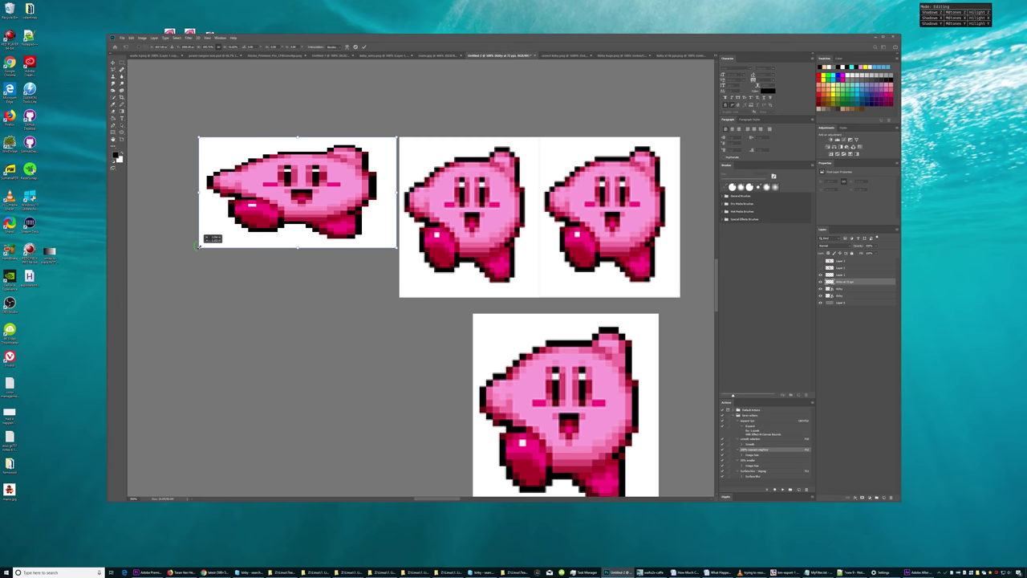
left_click_drag(196, 246, 209, 258)
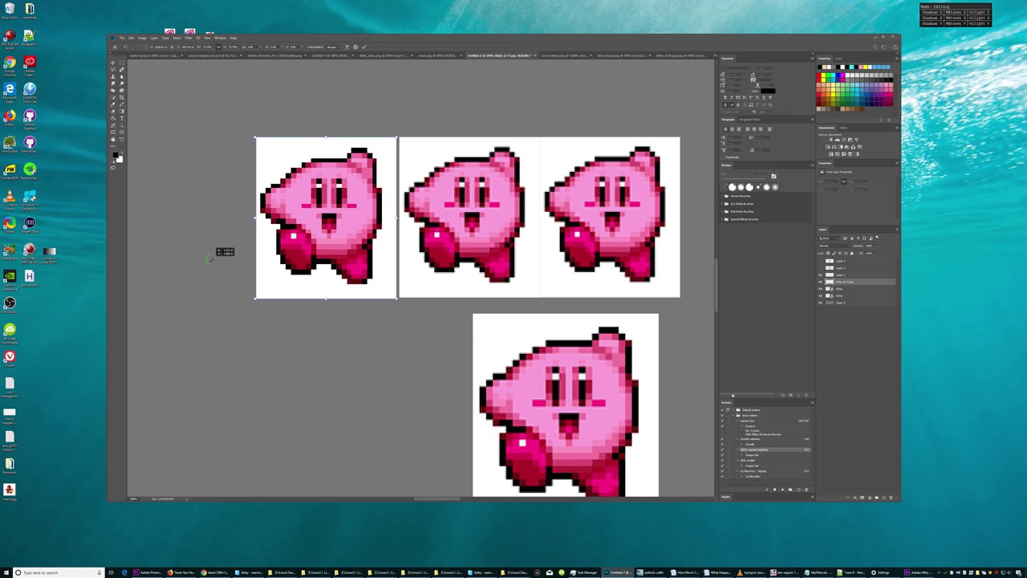
left_click_drag(210, 258, 209, 259)
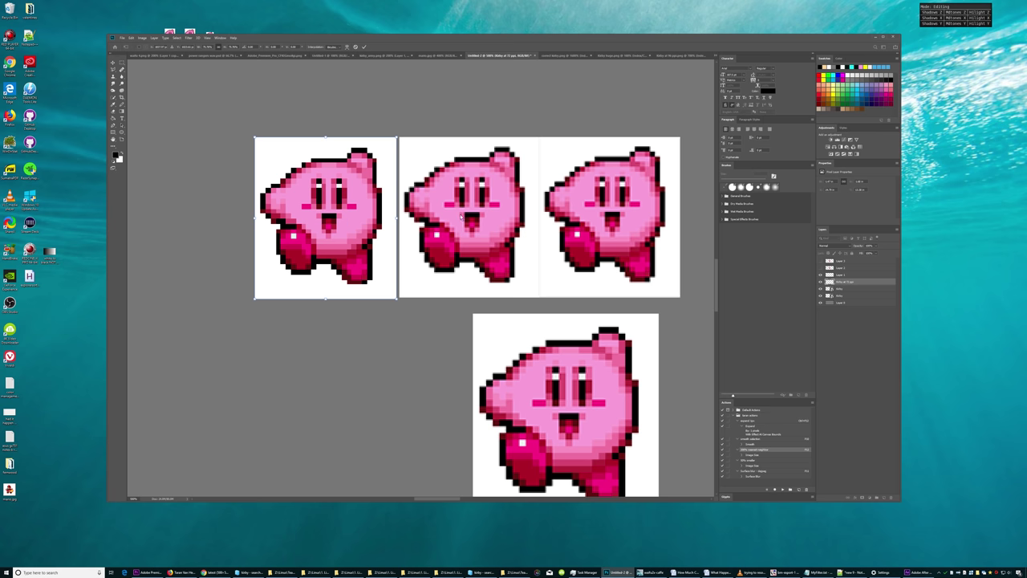
scroll(462, 216, "up", 1)
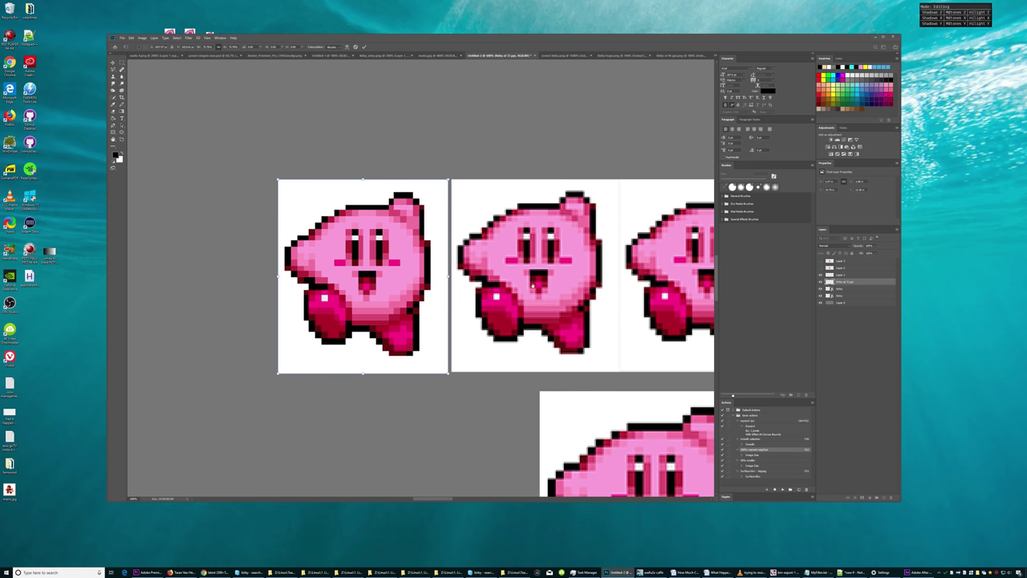
left_click(339, 49)
left_click(337, 48)
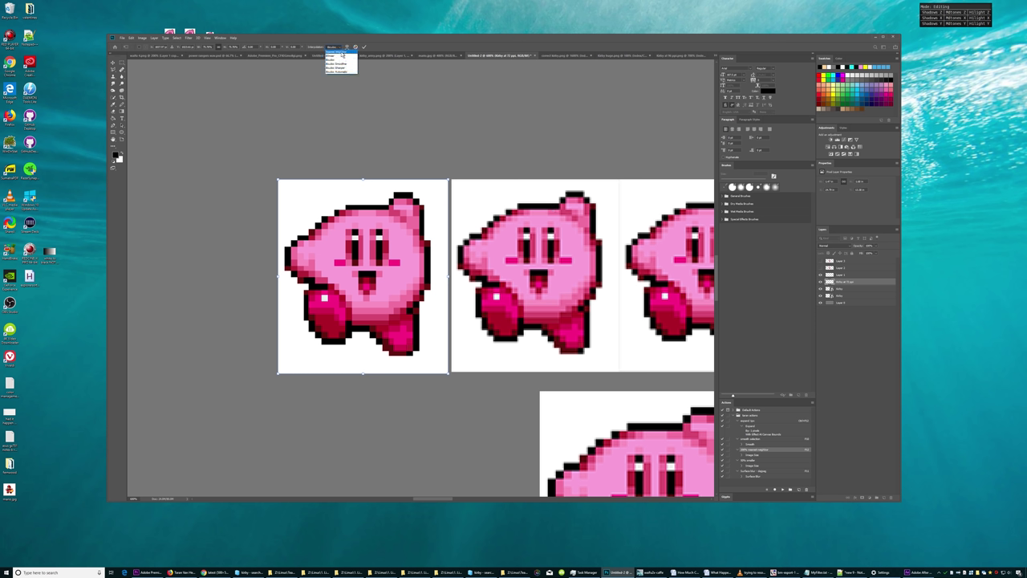
left_click(341, 51)
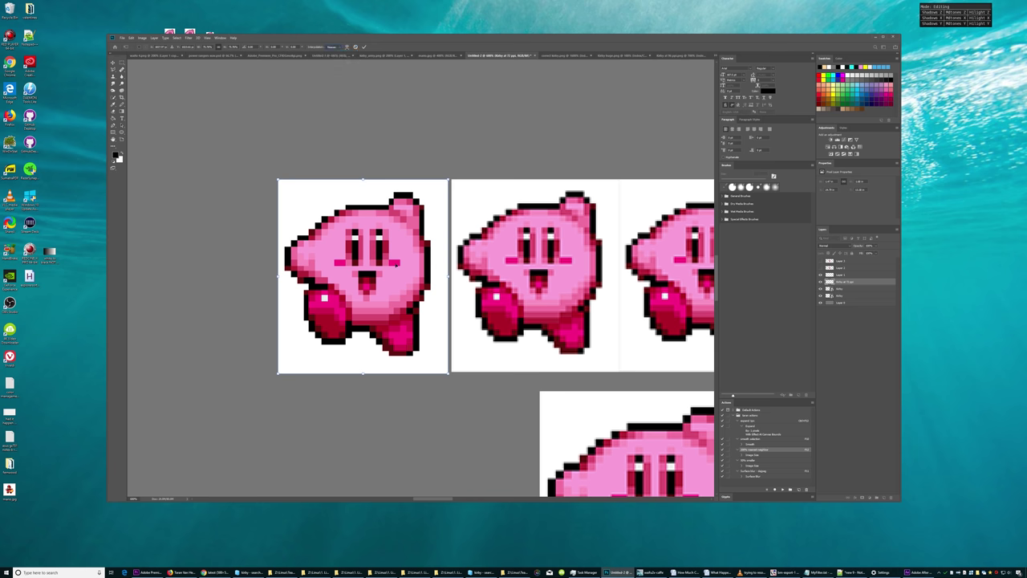
key("Return")
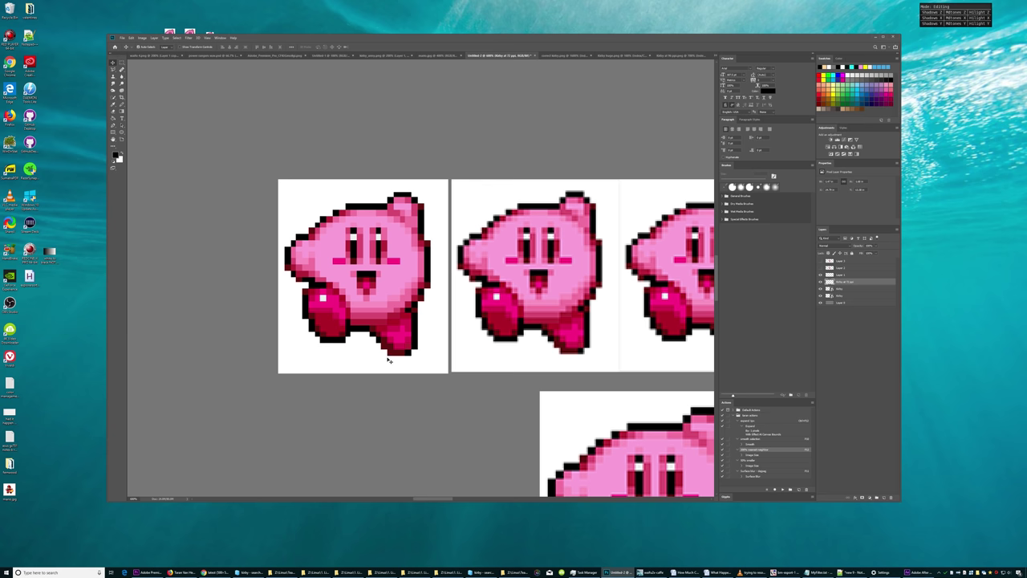
key("ctrl+plus")
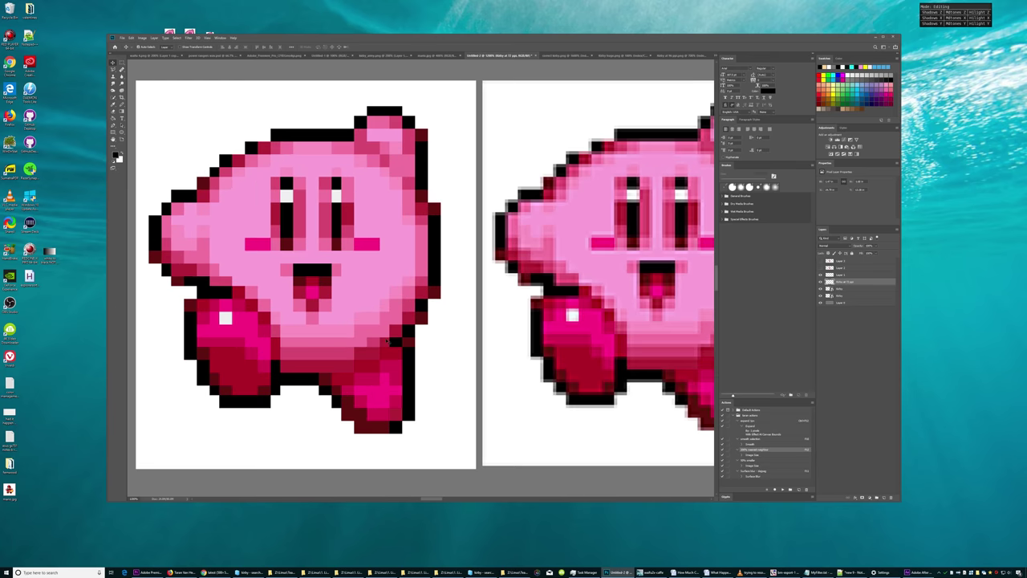
scroll(363, 273, "up", 2)
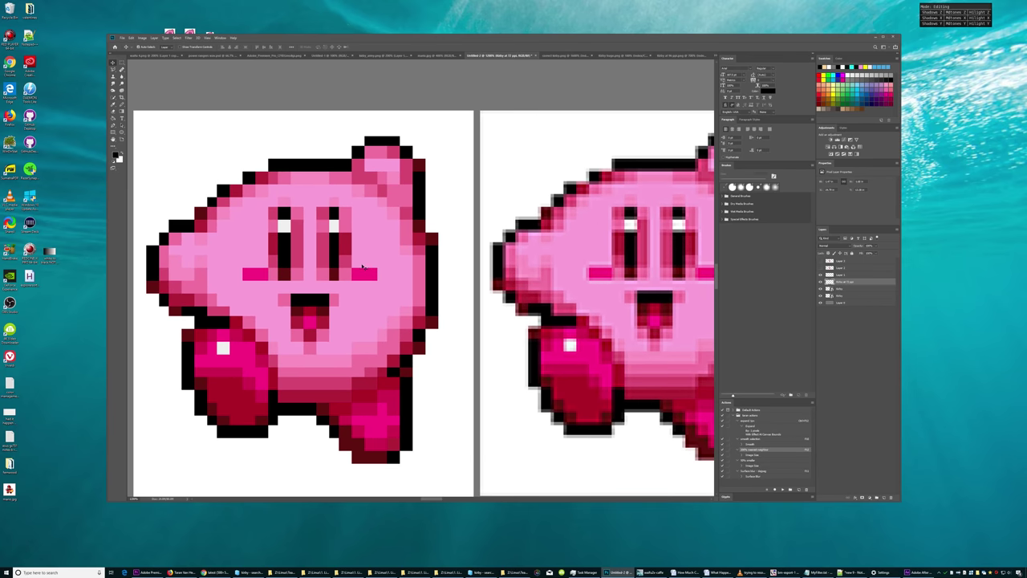
scroll(364, 269, "up", 3)
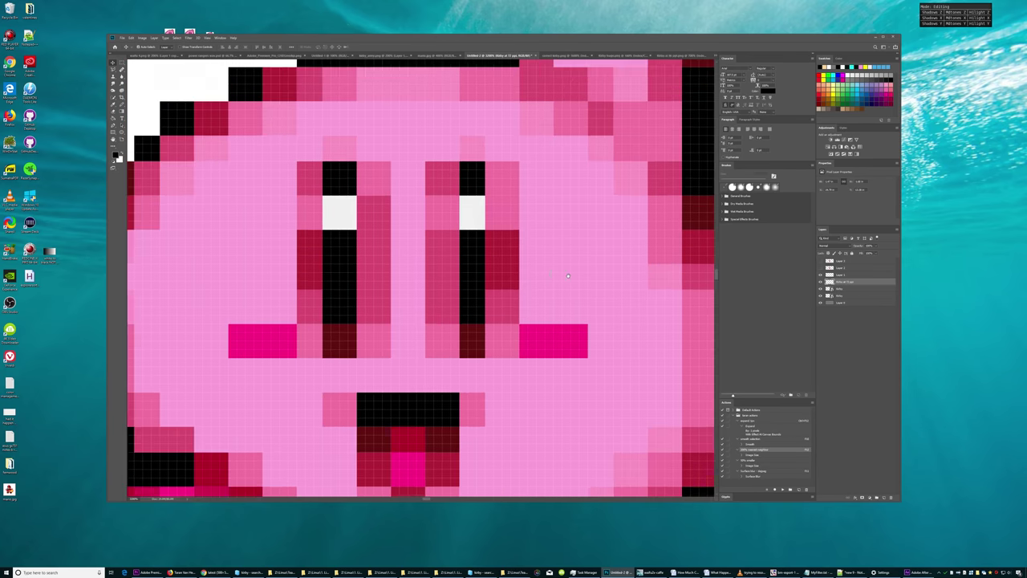
scroll(369, 245, "left", 1)
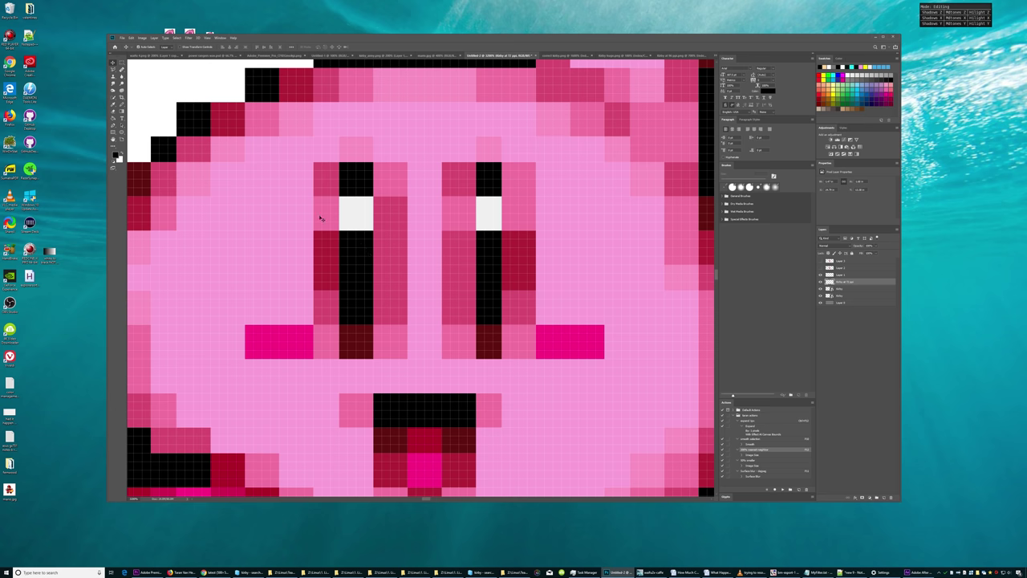
scroll(337, 184, "left", 3)
scroll(357, 152, "left", 3)
scroll(378, 120, "left", 3)
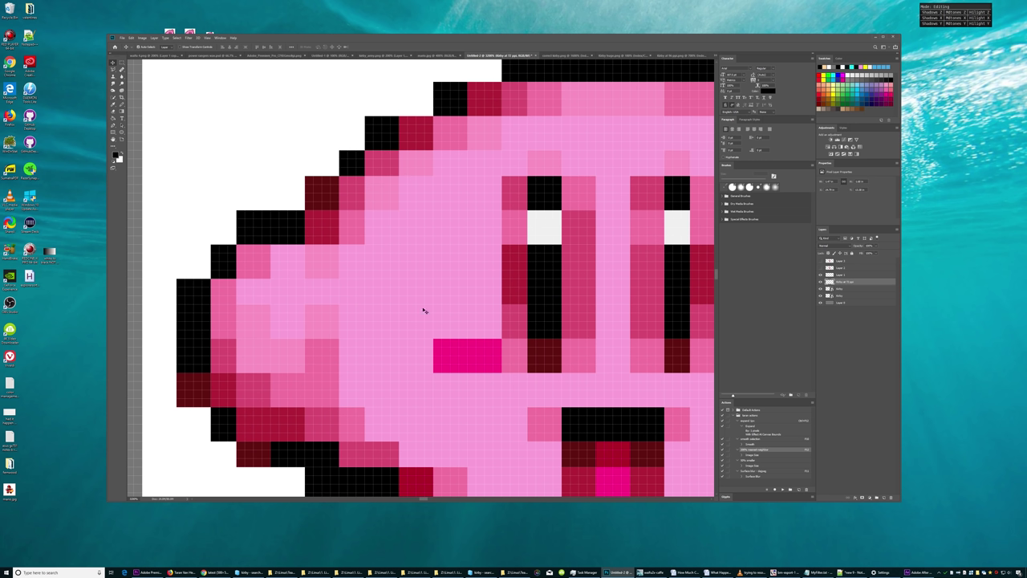
scroll(481, 281, "down", 5)
scroll(429, 226, "down", 1)
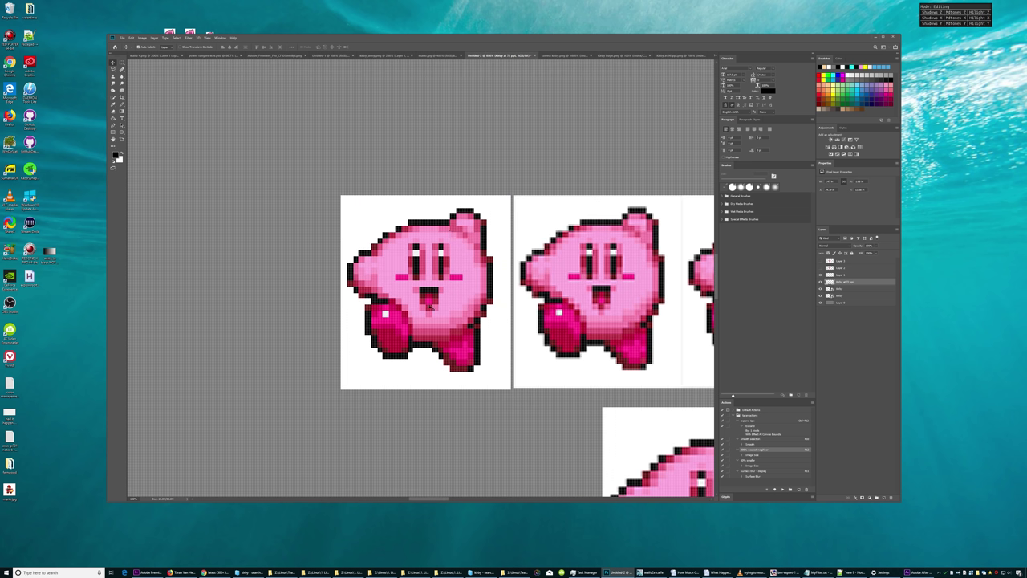
scroll(429, 306, "down", 1)
scroll(482, 353, "right", 3)
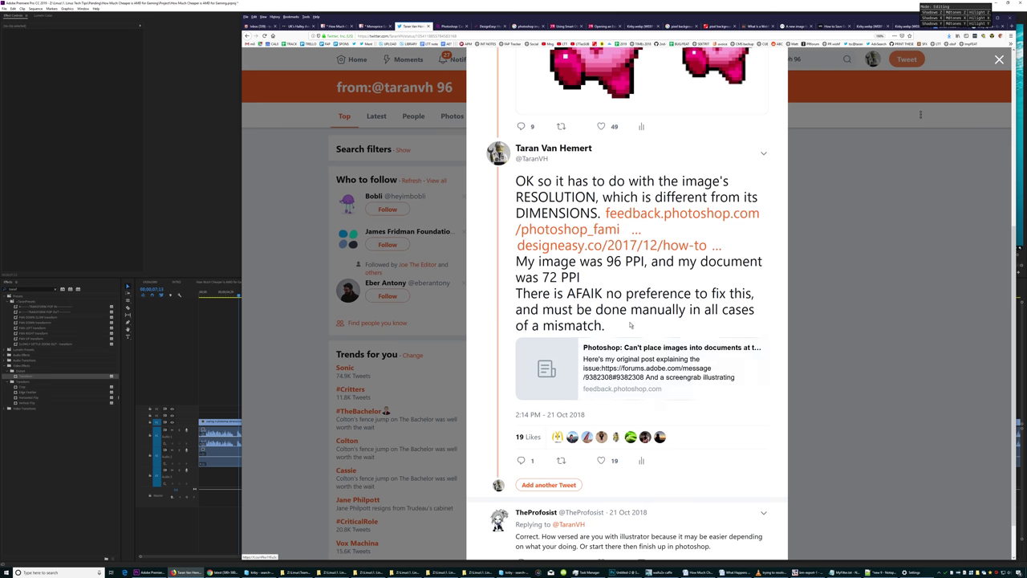
left_click_drag(605, 325, 516, 294)
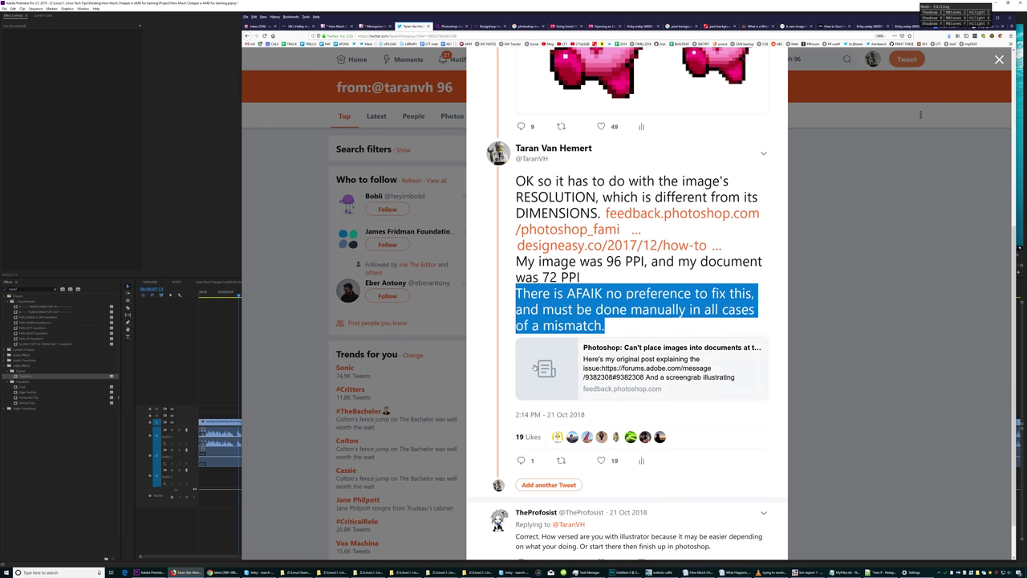
left_click(556, 369)
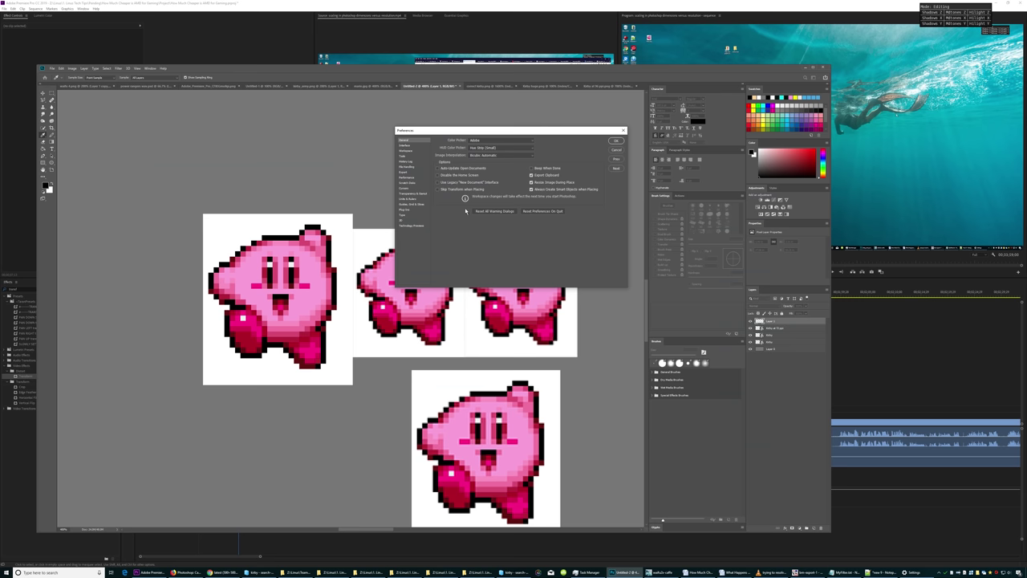
left_click(616, 167)
left_click(616, 167)
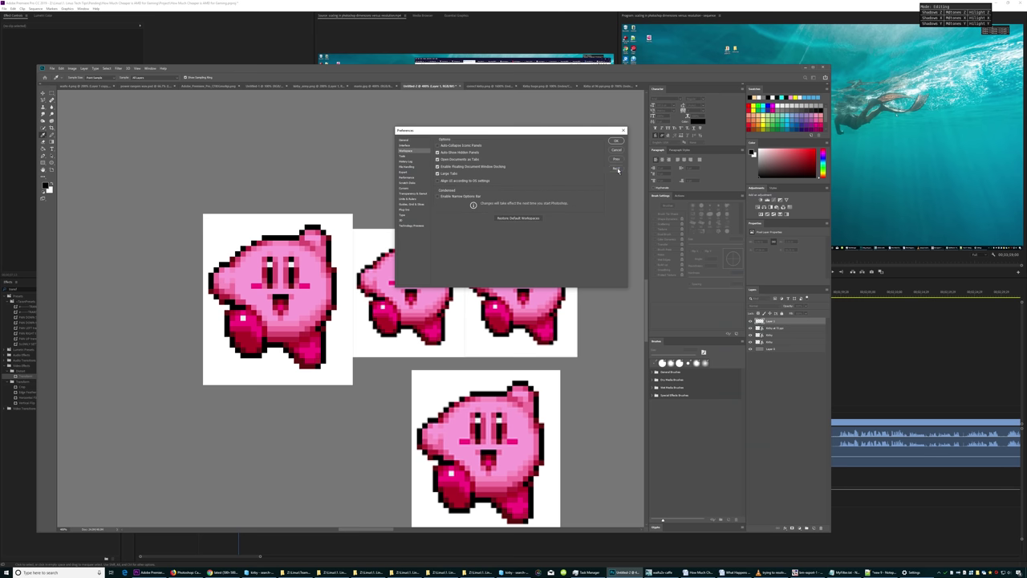
left_click(615, 168)
left_click(615, 168)
left_click(616, 168)
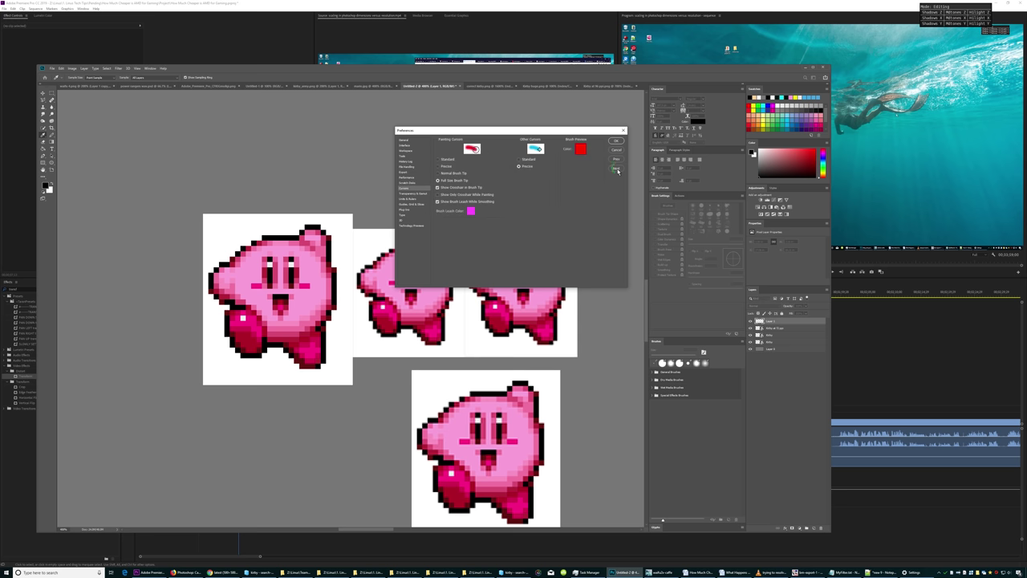
left_click(615, 168)
left_click(616, 169)
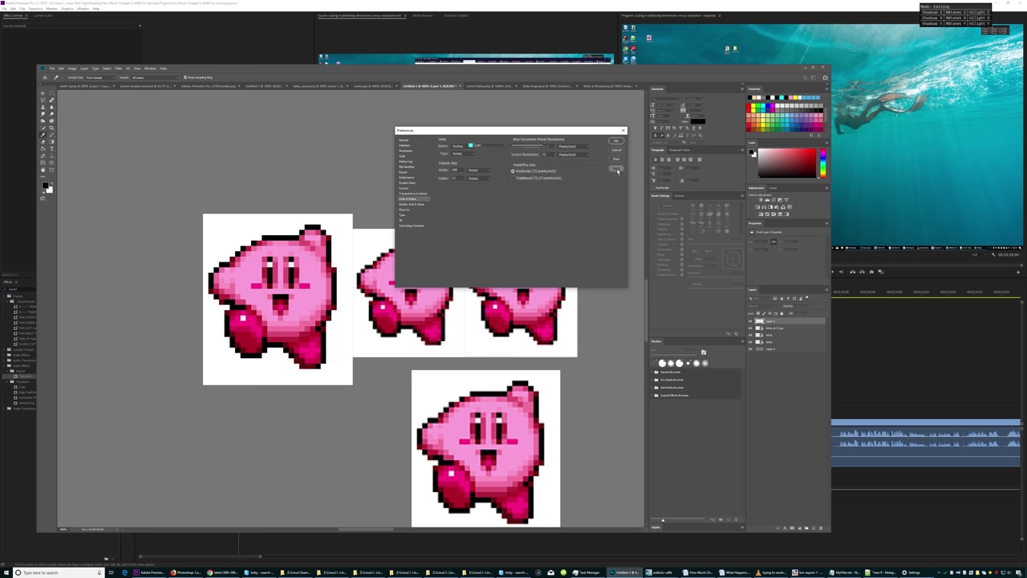
left_click(616, 169)
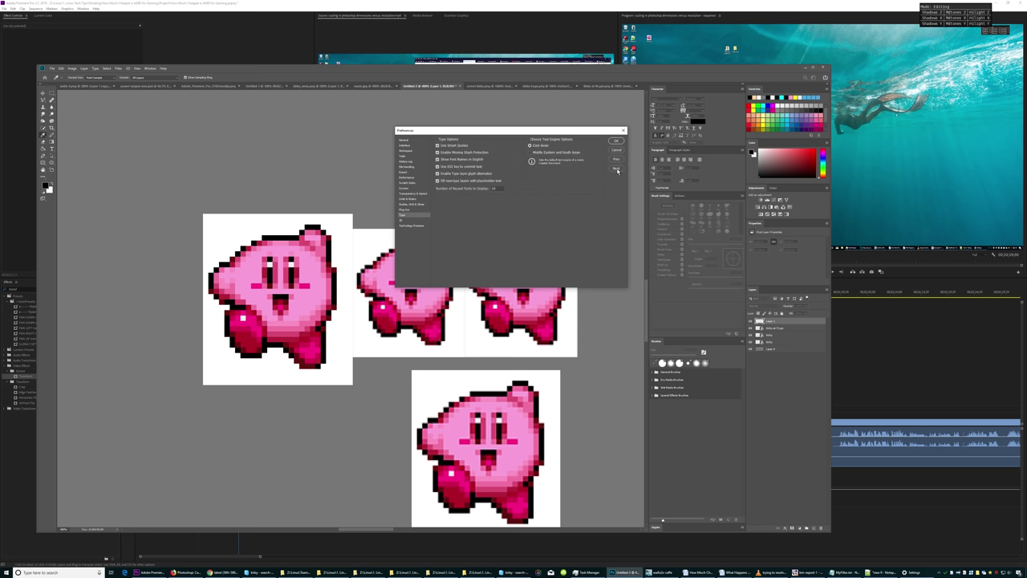
left_click(615, 168)
left_click(616, 169)
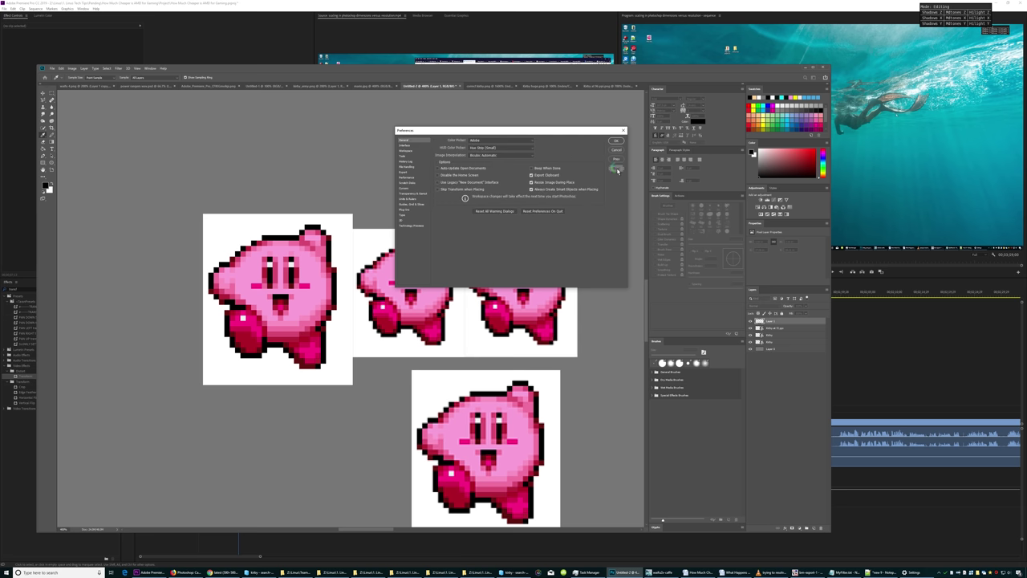
left_click(616, 169)
left_click(616, 150)
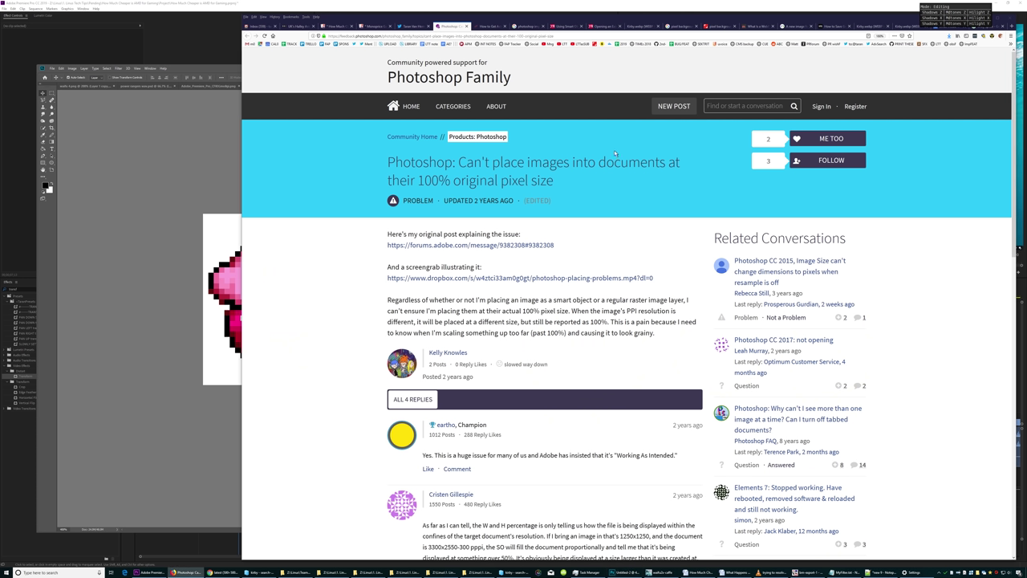
left_click(413, 25)
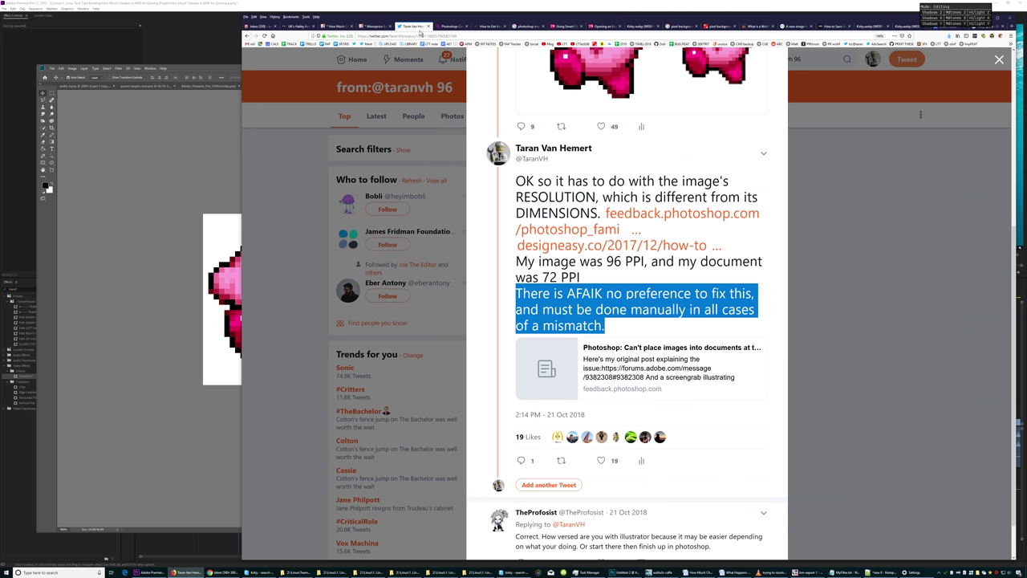
left_click(627, 328)
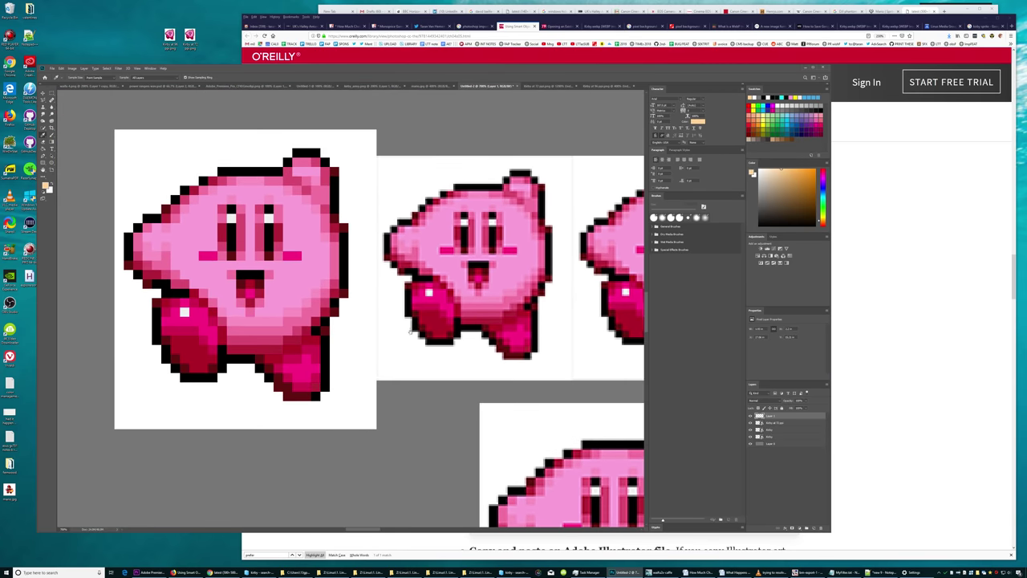
Pan the view to centre the lower-right Kirby
left_click_drag(411, 330, 505, 332)
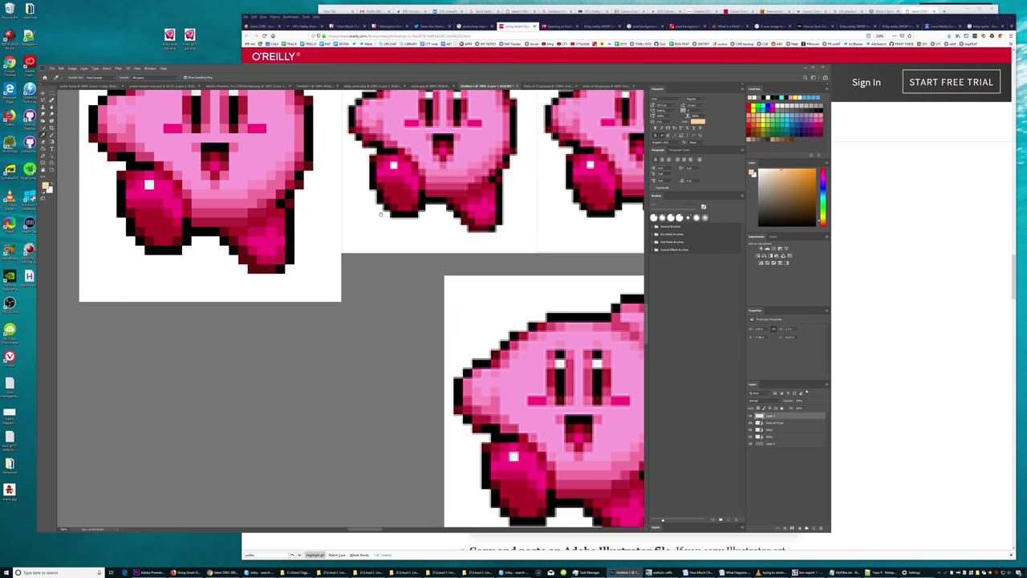
left_click_drag(496, 327, 348, 209)
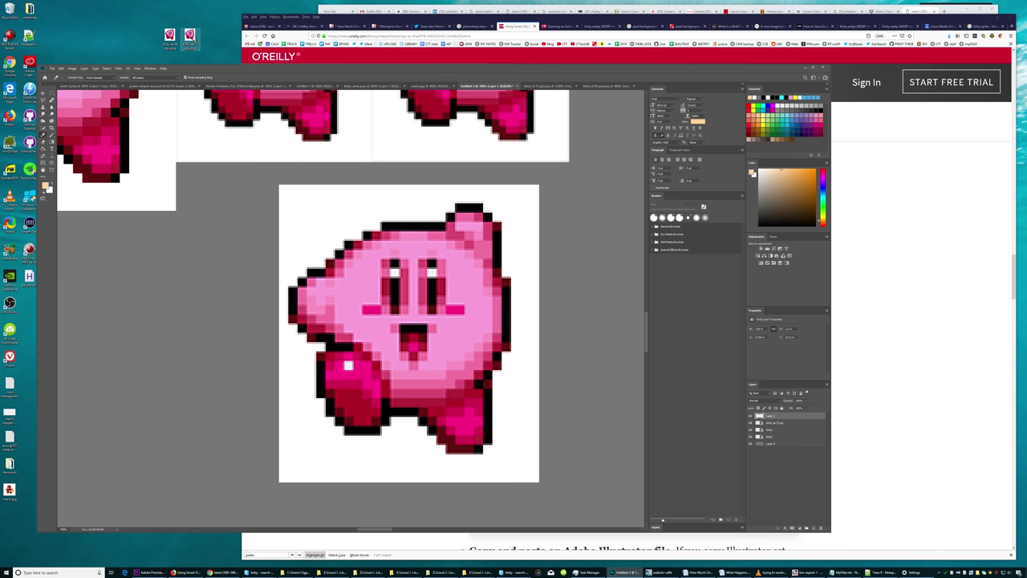